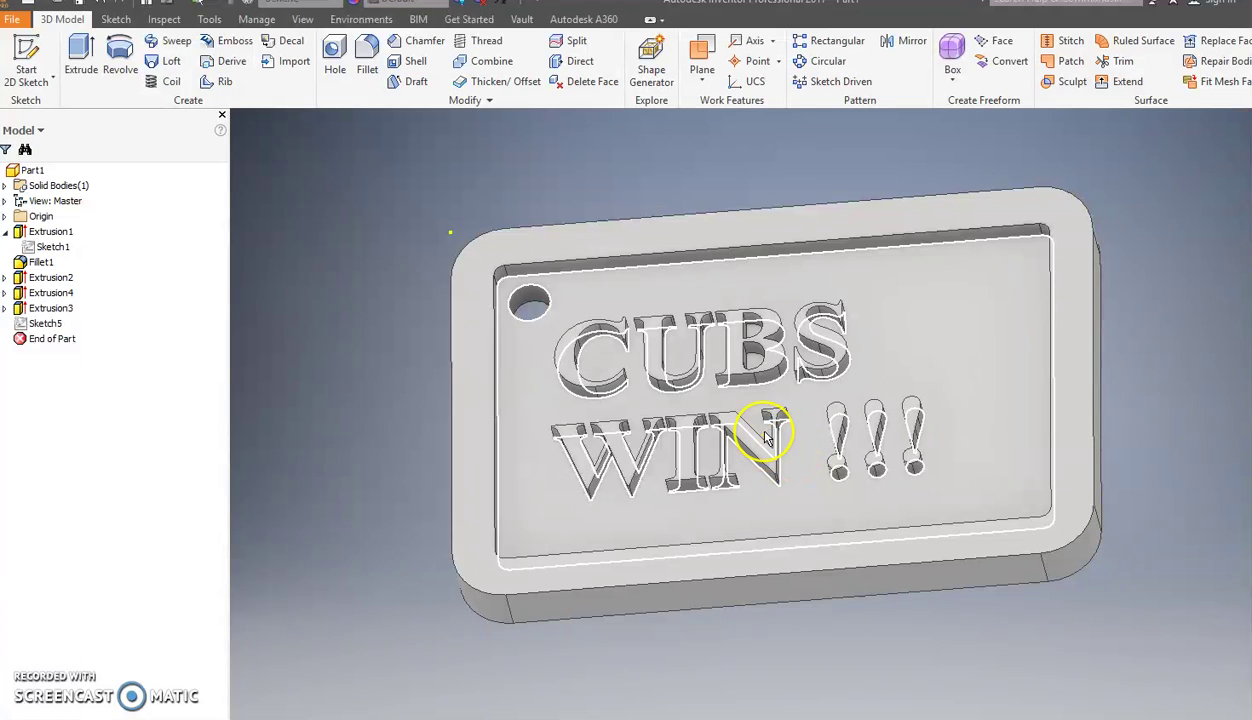
click(790, 460)
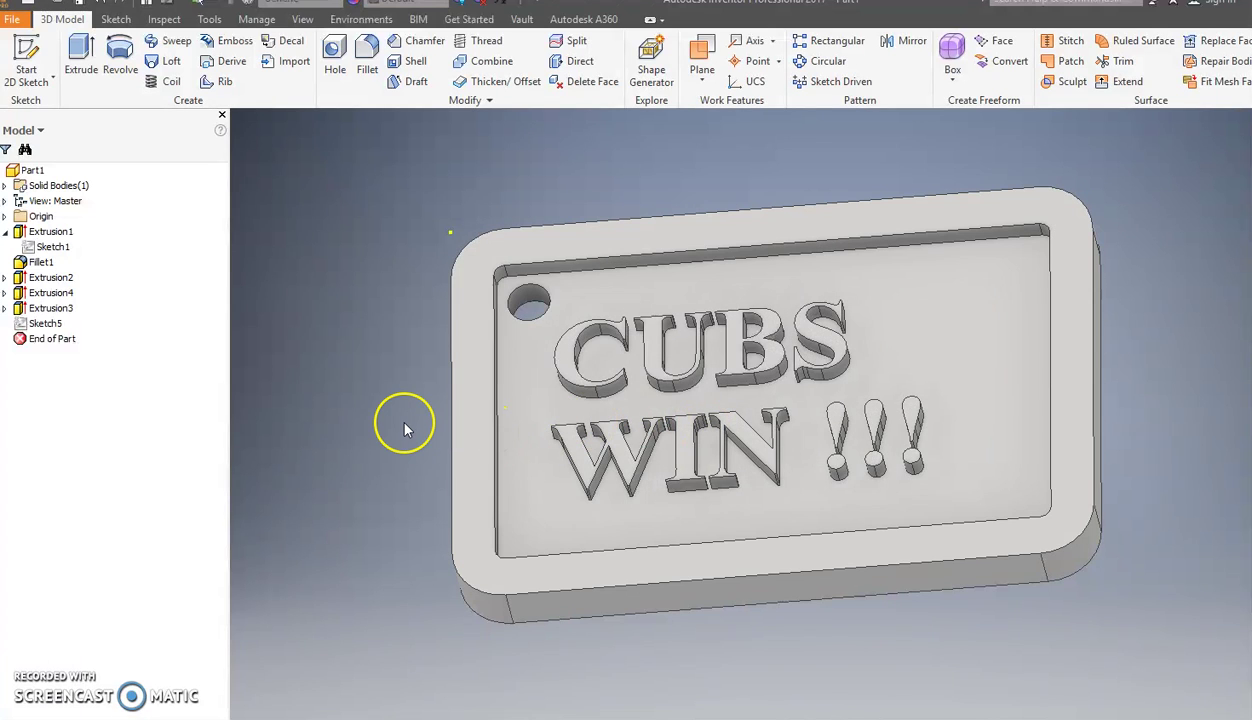
scroll(404, 424, down, 3)
scroll(404, 424, up, 3)
middle_drag(404, 424, 268, 420)
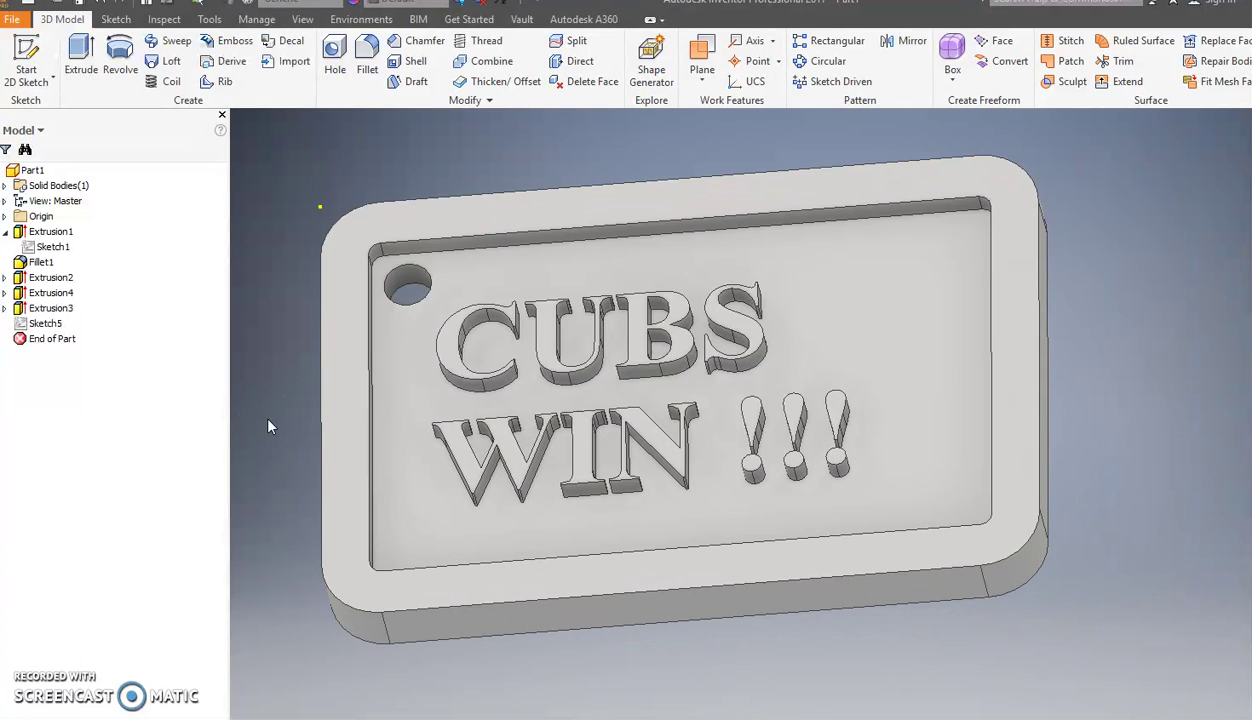
click(280, 440)
Create a new part file from the English Standard (in).ipt template.
click(13, 20)
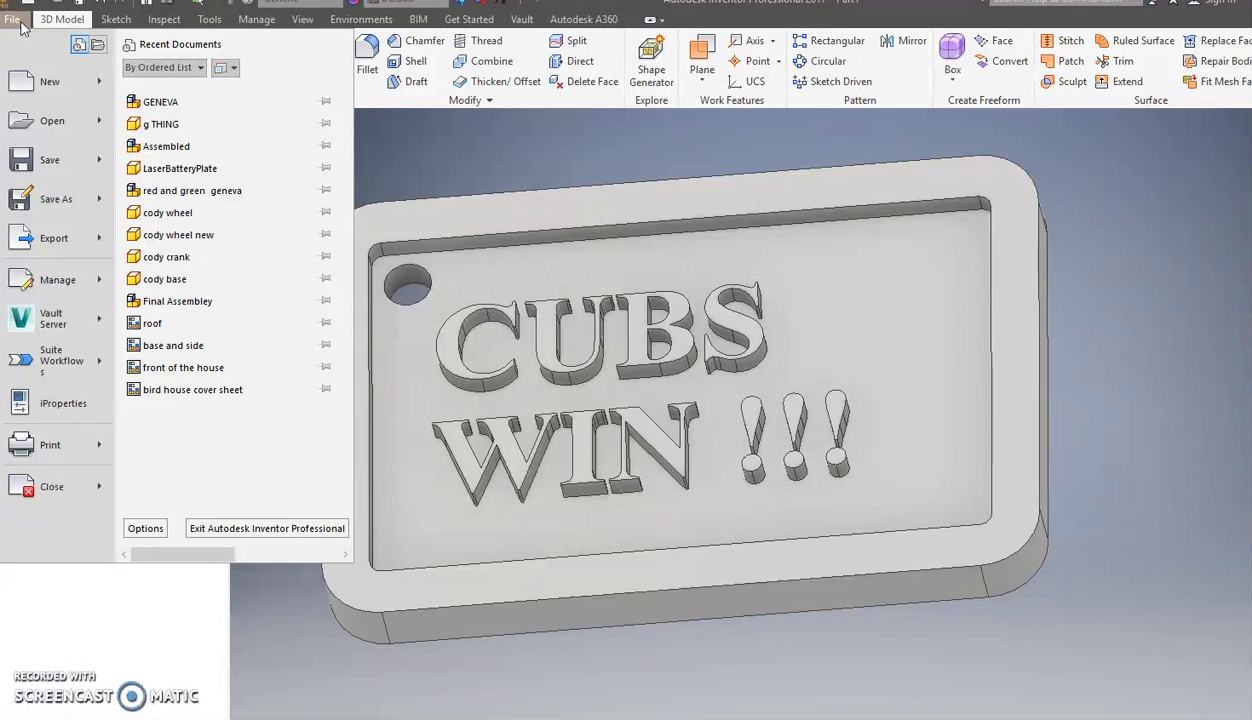
click(30, 82)
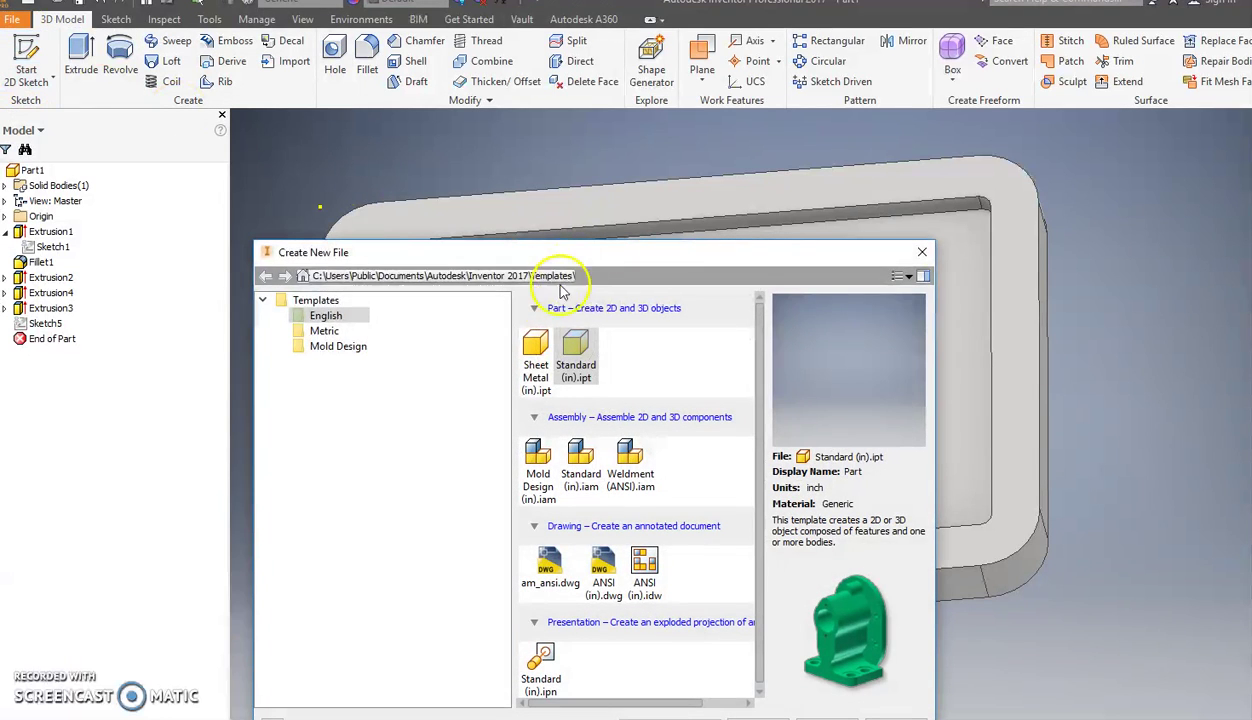
drag(567, 252, 575, 148)
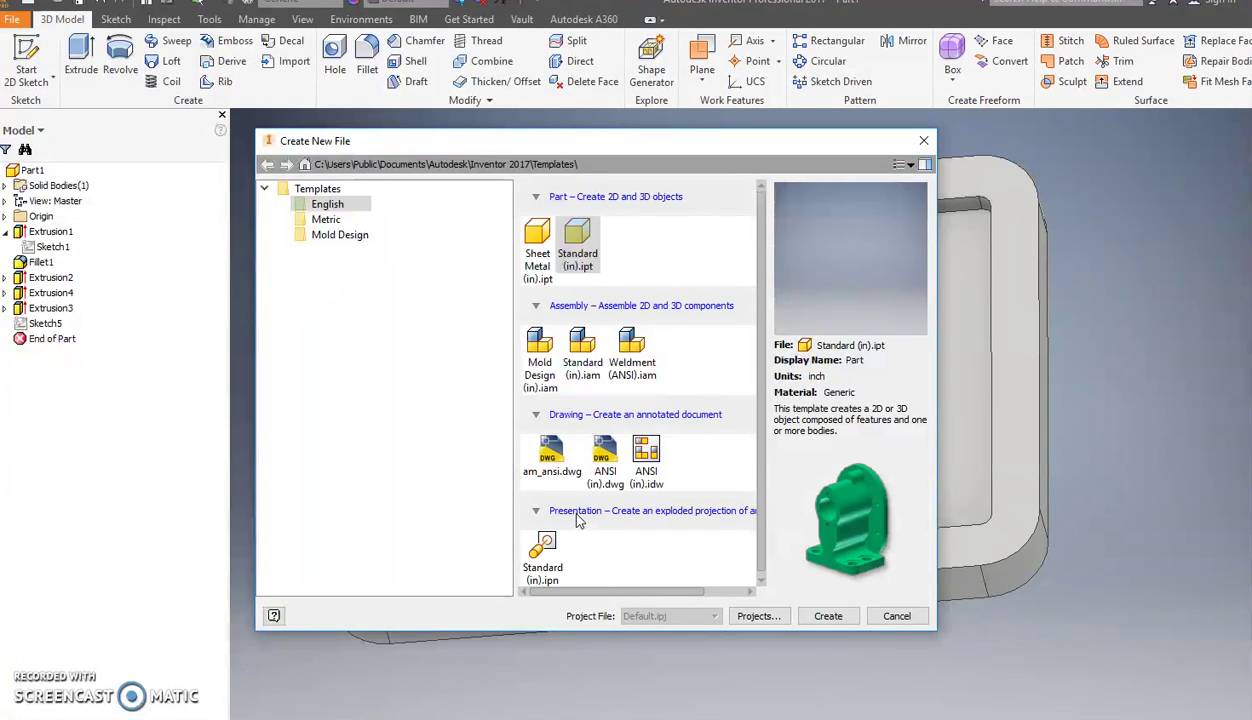
click(576, 241)
click(327, 208)
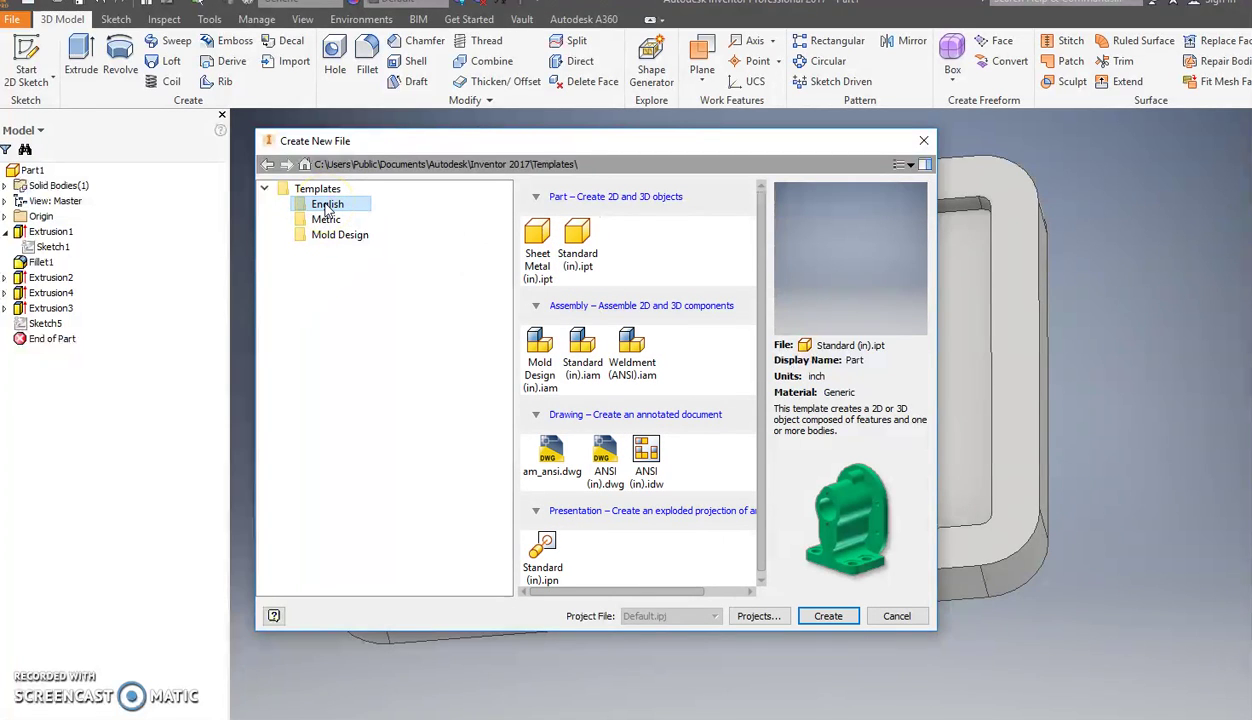
double_click(588, 253)
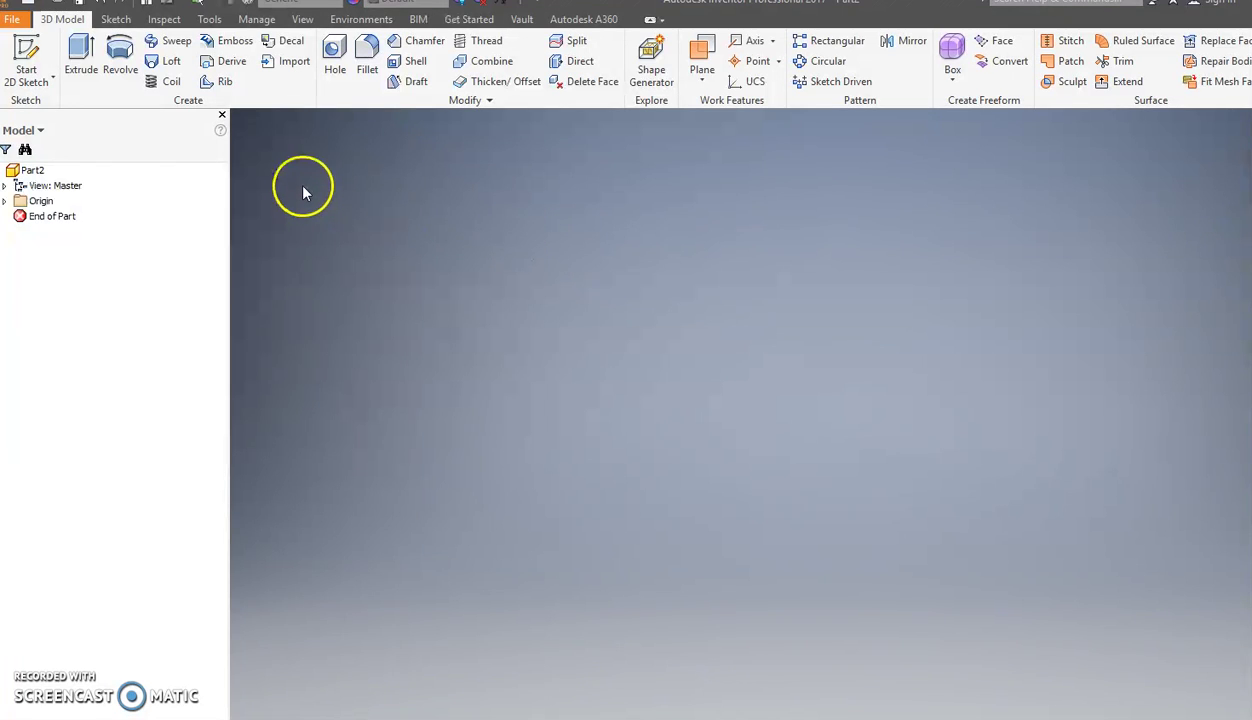
Check the model browser's visibility setting among the user interface display options.
click(44, 53)
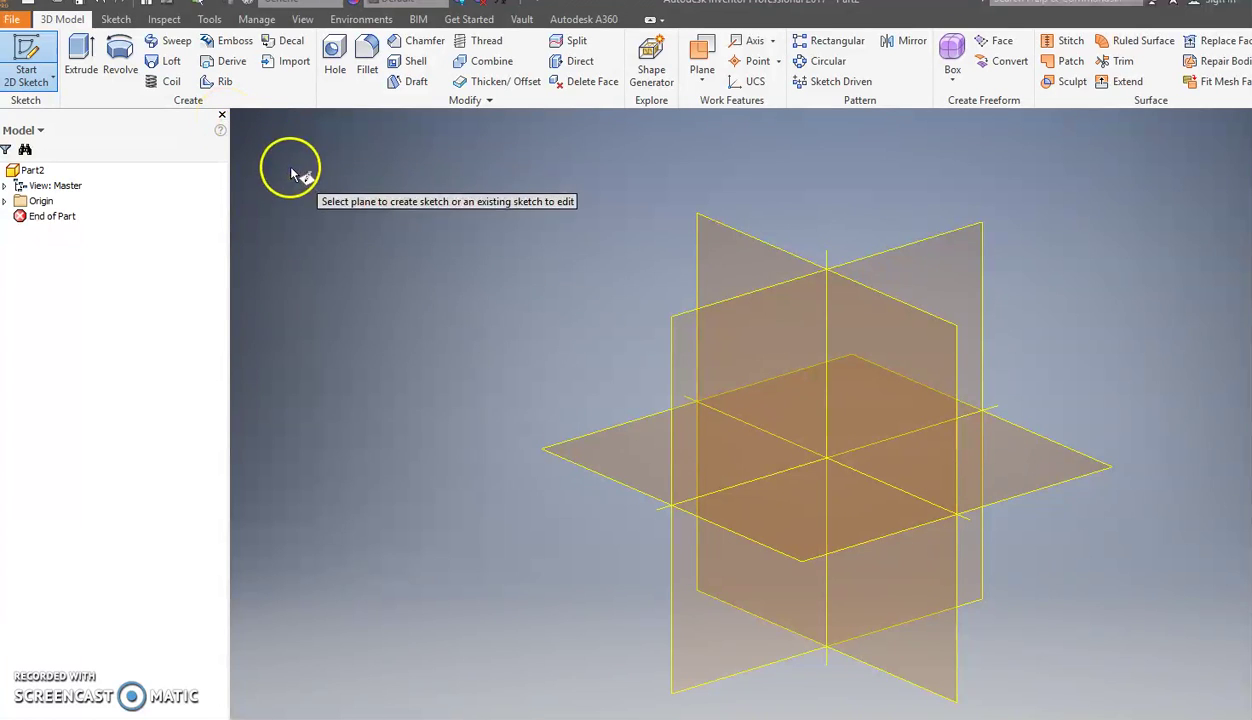
click(302, 20)
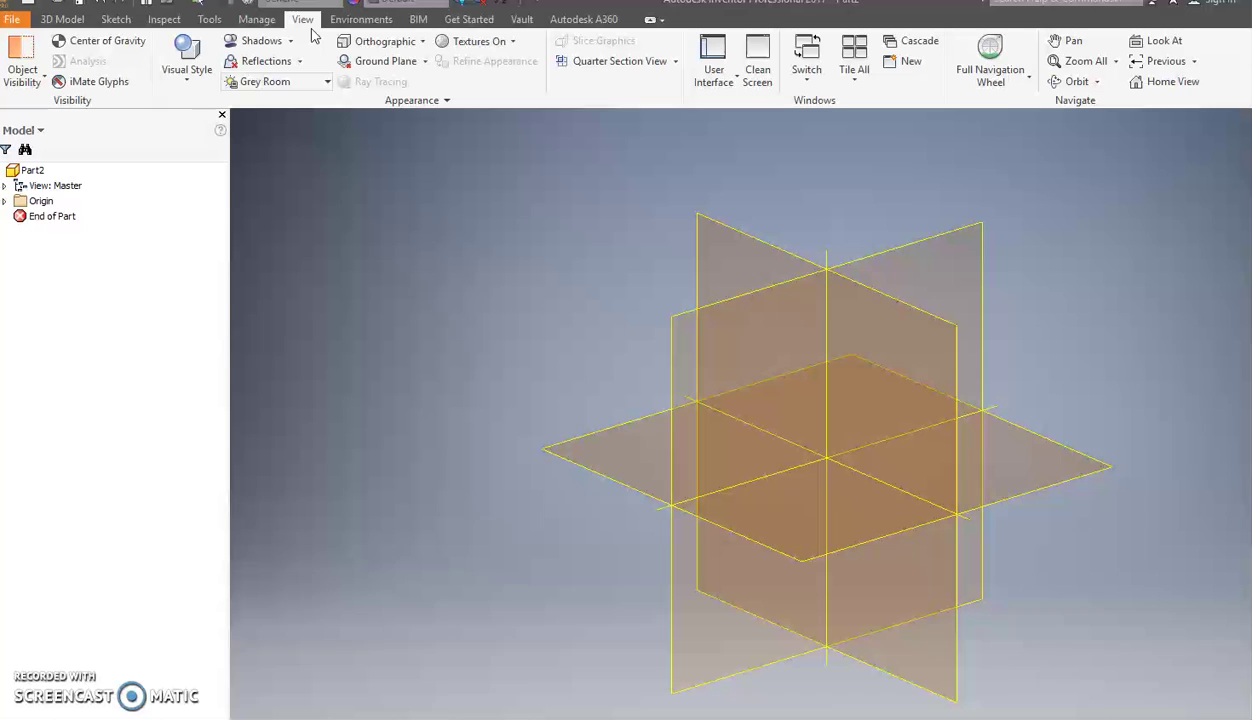
click(714, 80)
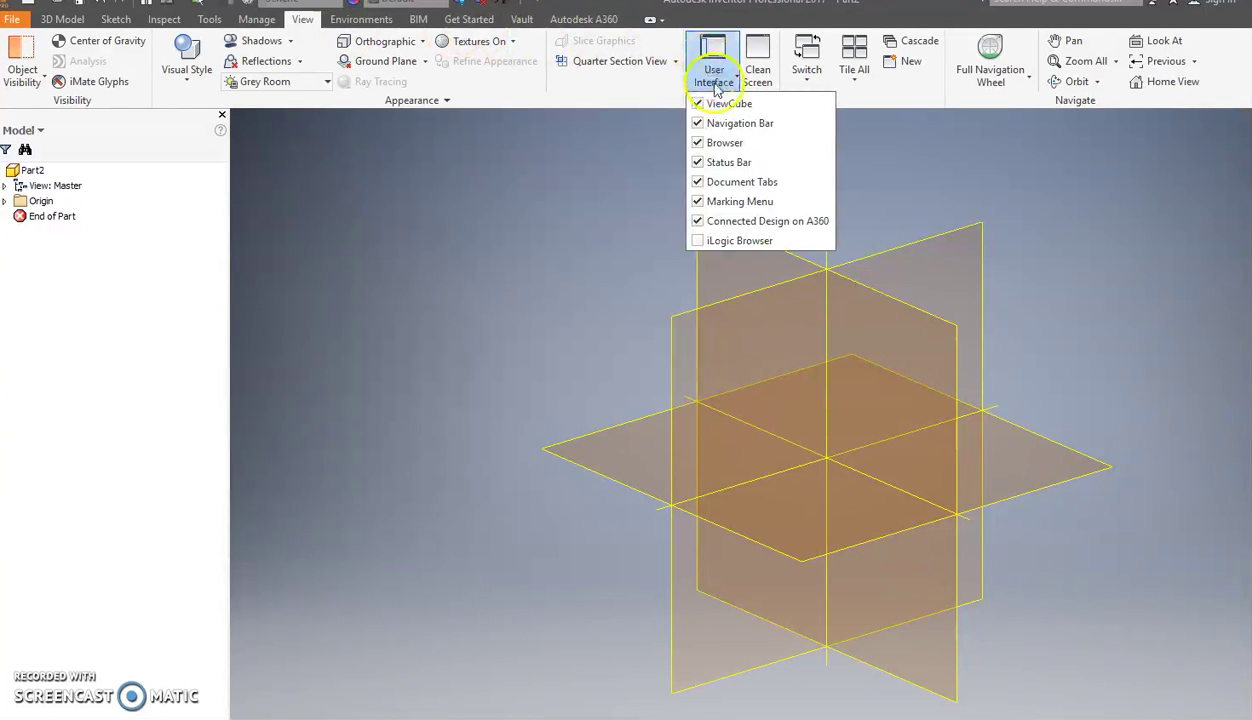
click(721, 143)
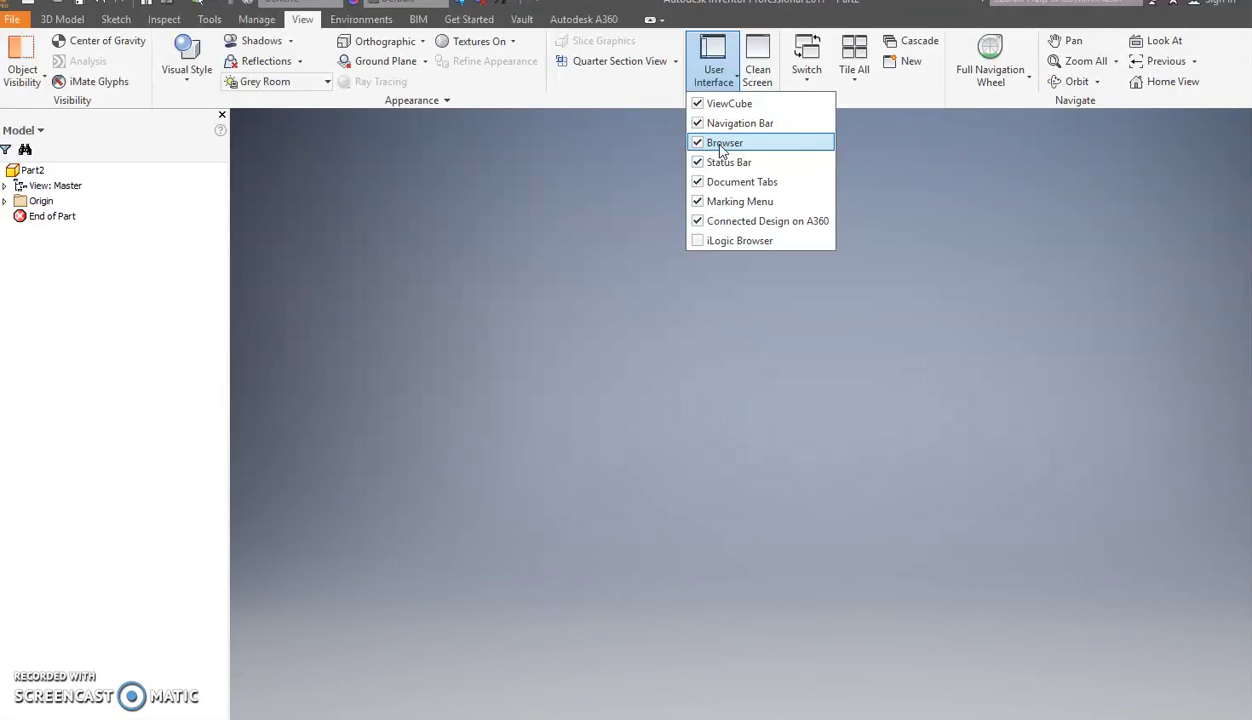
click(573, 183)
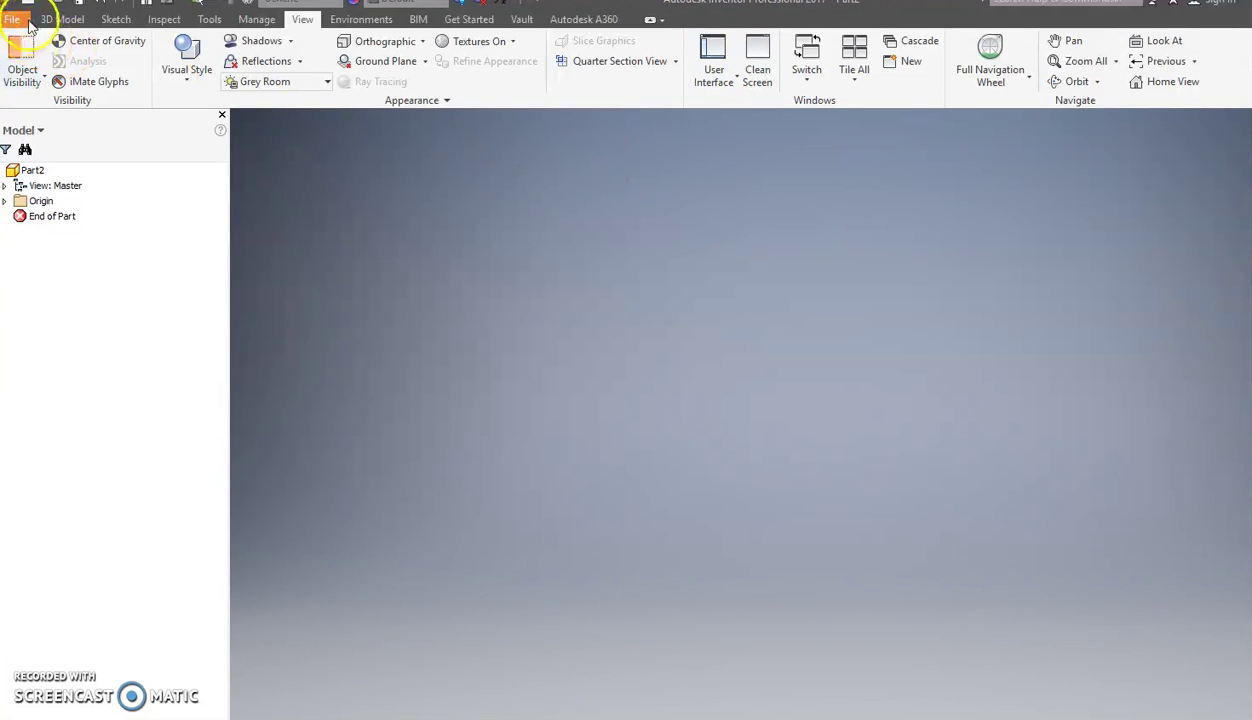
Start a new 2D sketch on the XY plane of the empty part.
click(115, 20)
click(27, 55)
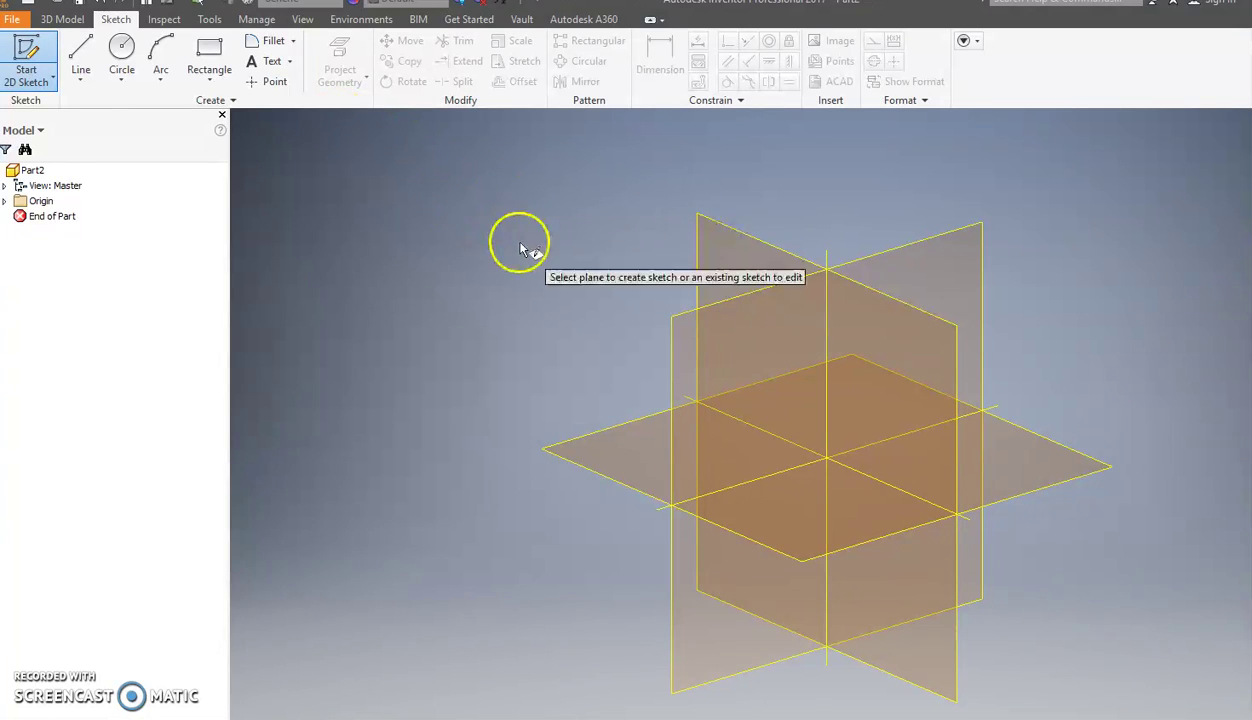
middle_drag(500, 231, 391, 227)
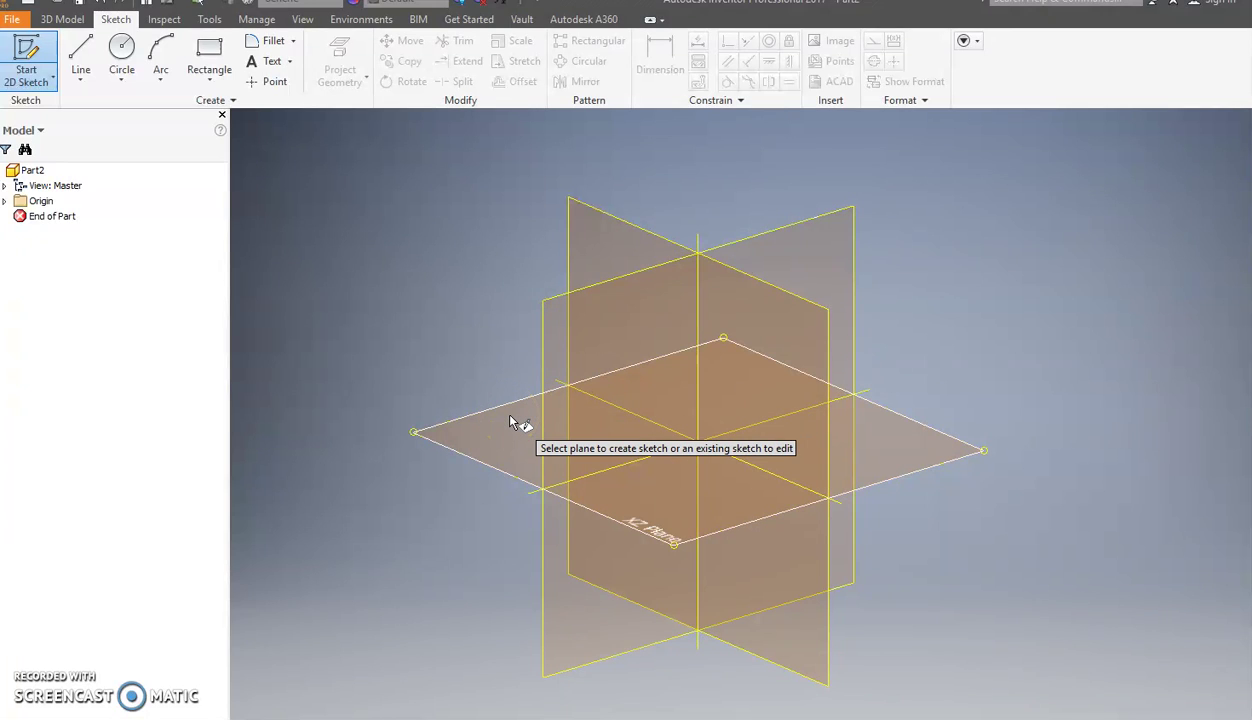
click(6, 202)
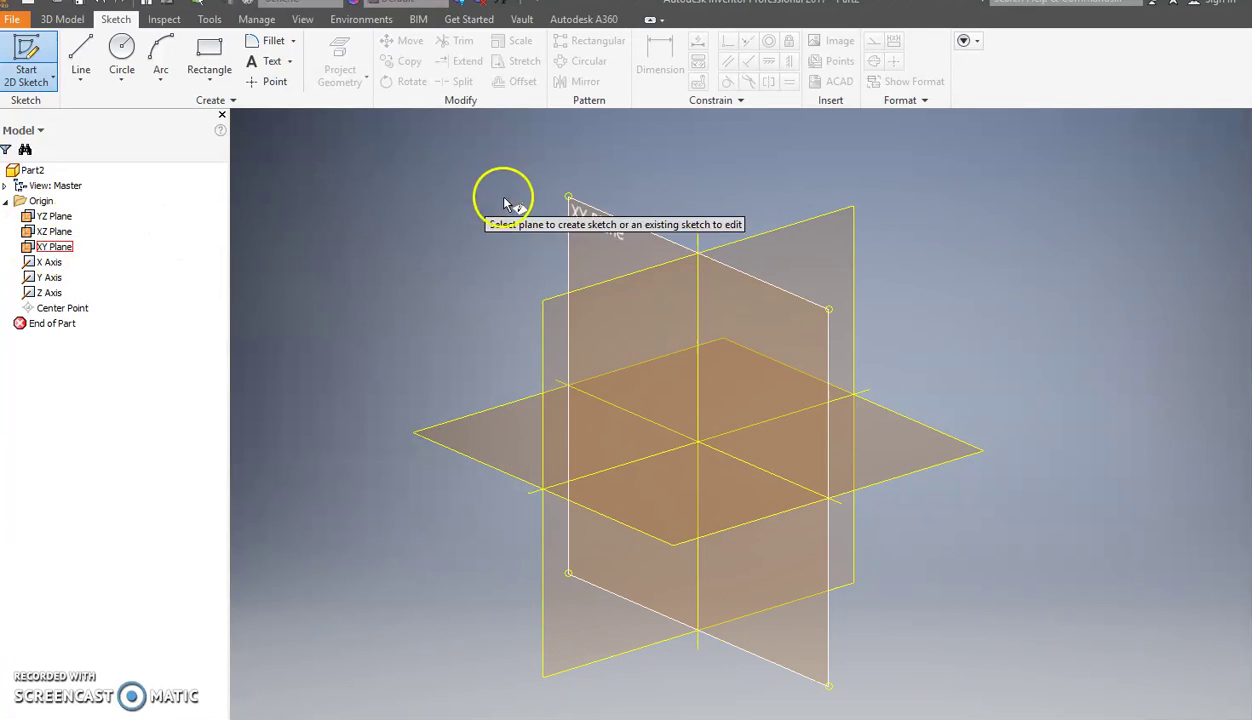
click(578, 226)
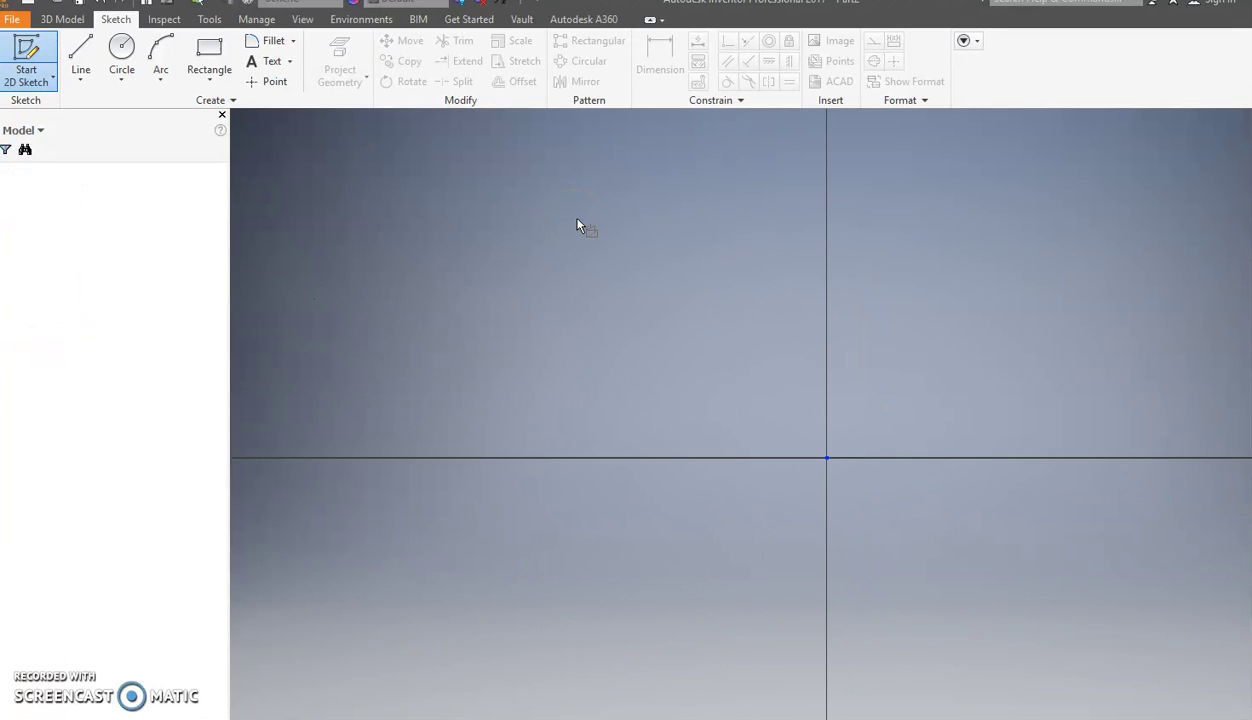
scroll(588, 221, down, 3)
scroll(612, 266, up, 3)
middle_drag(562, 257, 411, 211)
mouse_move(670, 390)
middle_down()
mouse_move(637, 341)
mouse_move(457, 303)
middle_up()
middle_drag(410, 247, 377, 216)
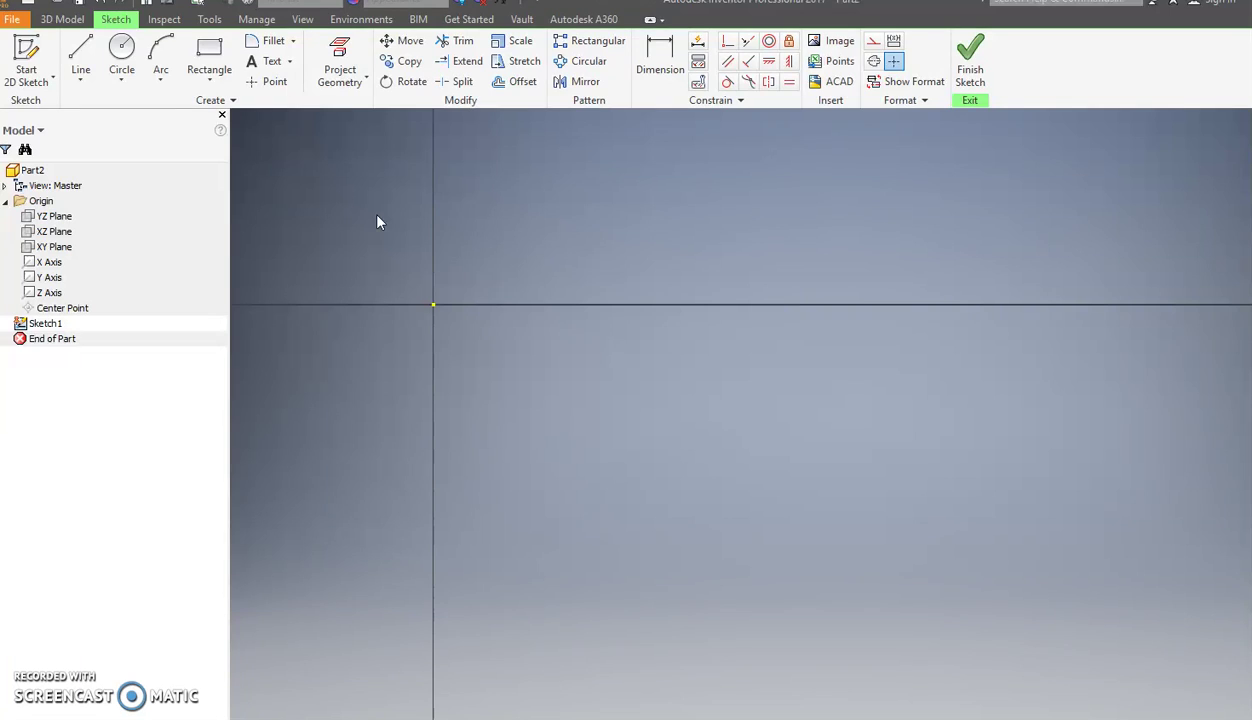
Turn on Reverse direction for the zoom behavior in the application's display options and accept the change.
click(302, 20)
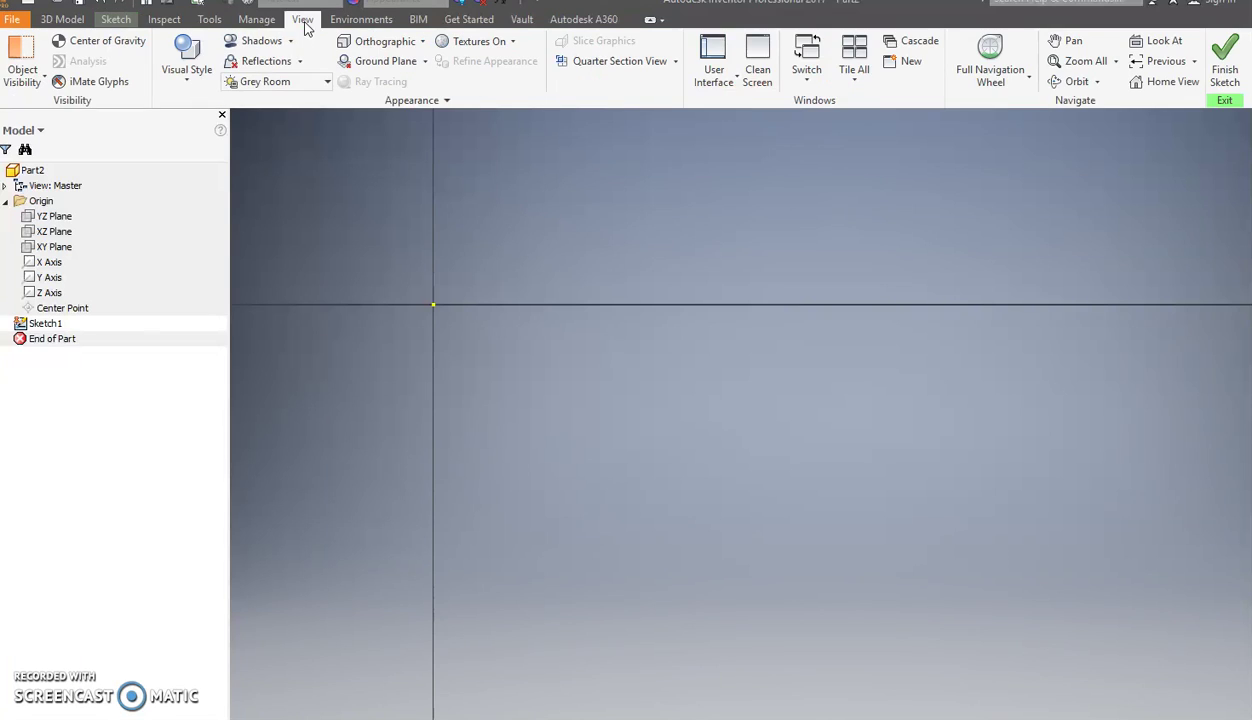
click(212, 20)
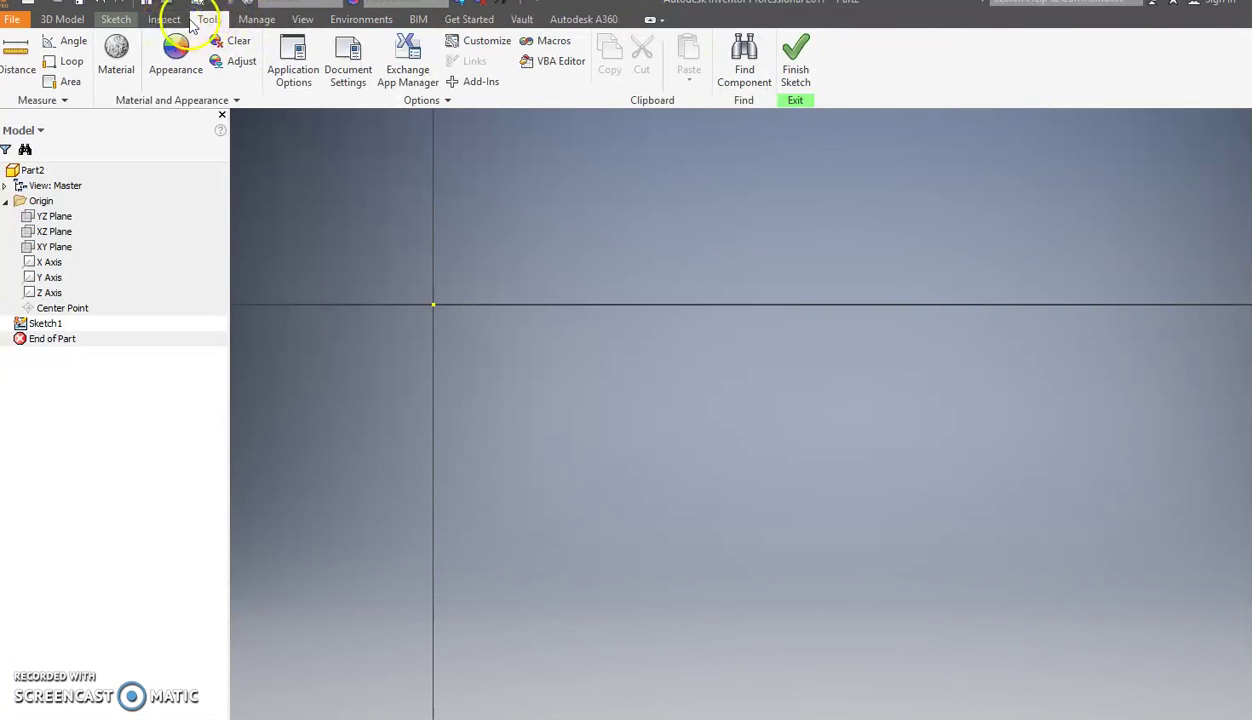
click(287, 60)
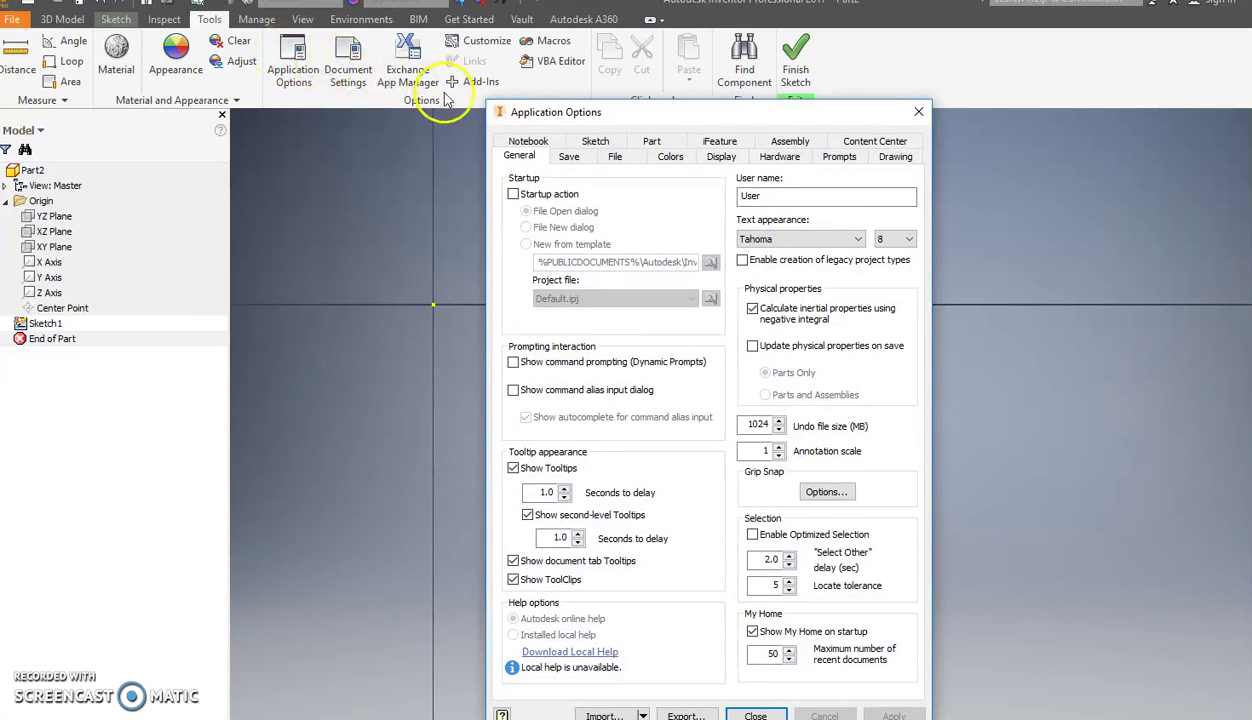
click(722, 157)
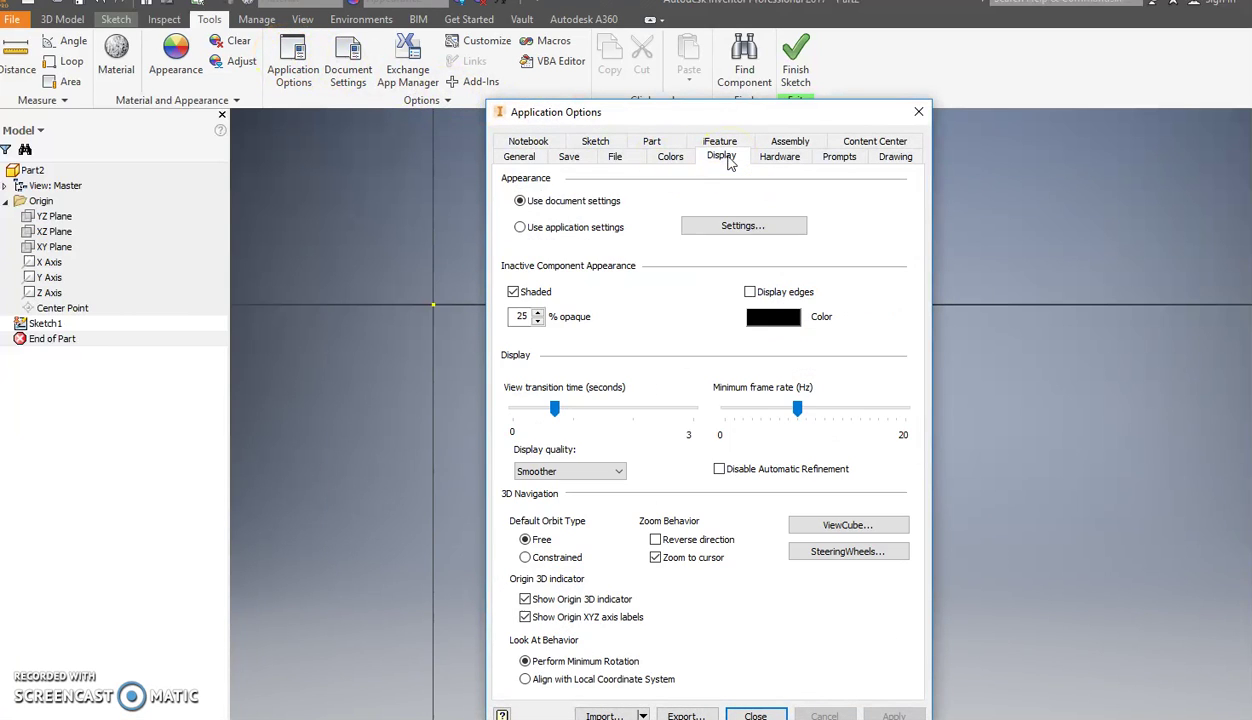
click(656, 540)
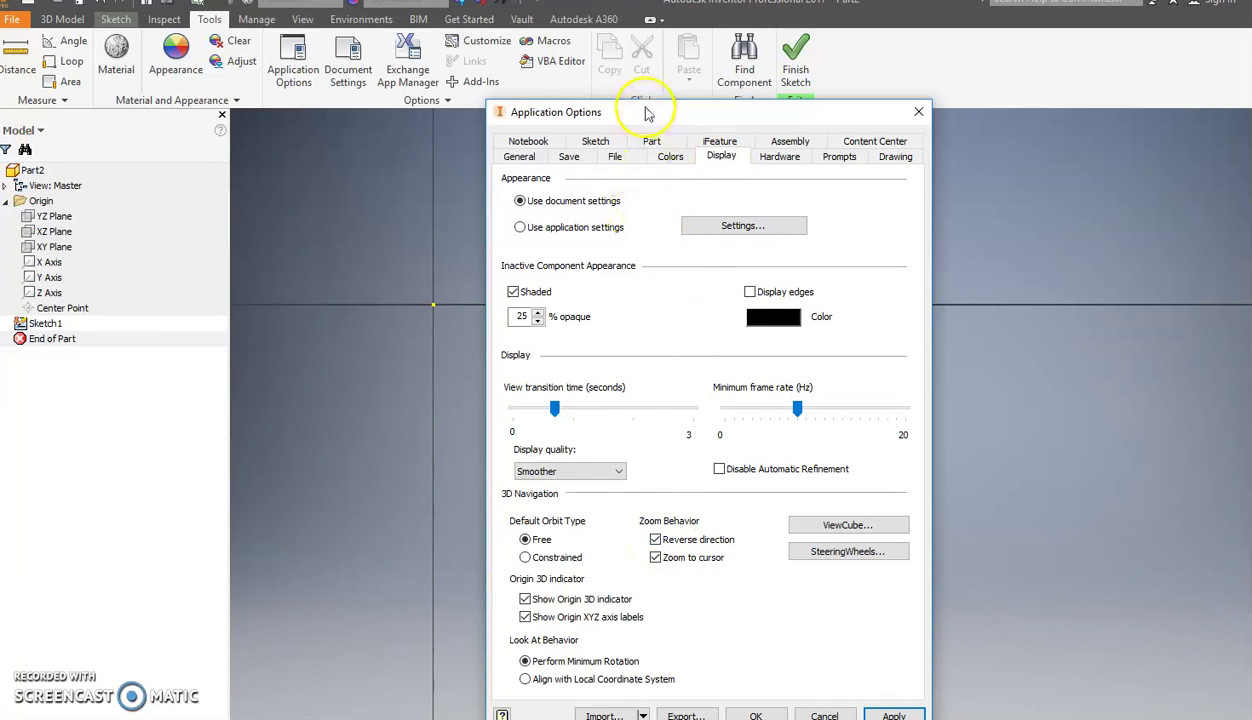
drag(642, 118, 615, 63)
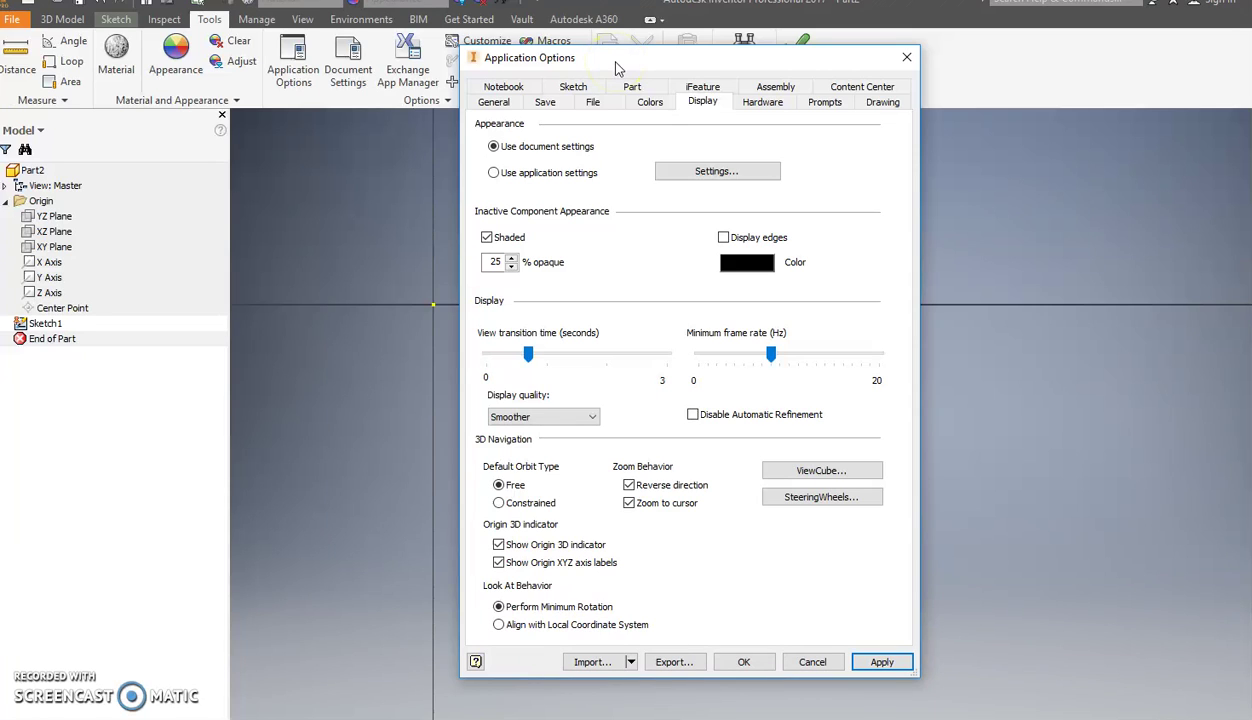
click(745, 662)
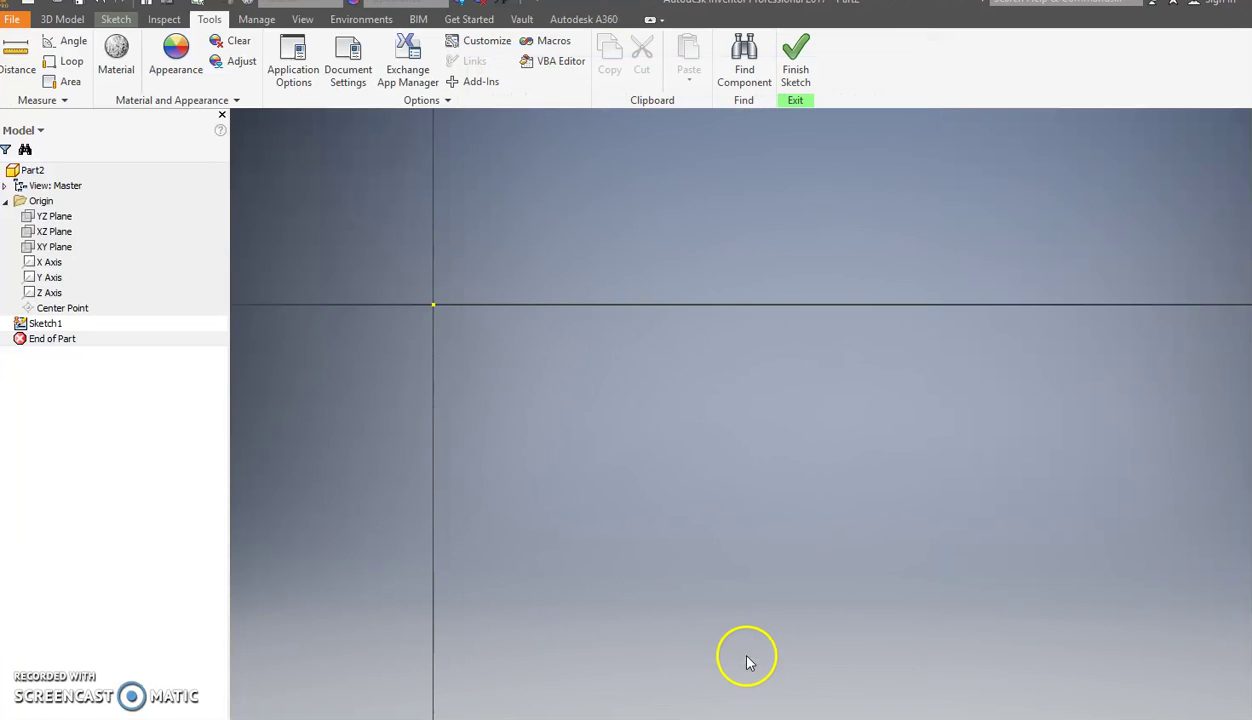
Test the reversed zoom direction and panning around the sketch origin.
scroll(495, 375, down, 2)
scroll(495, 375, up, 5)
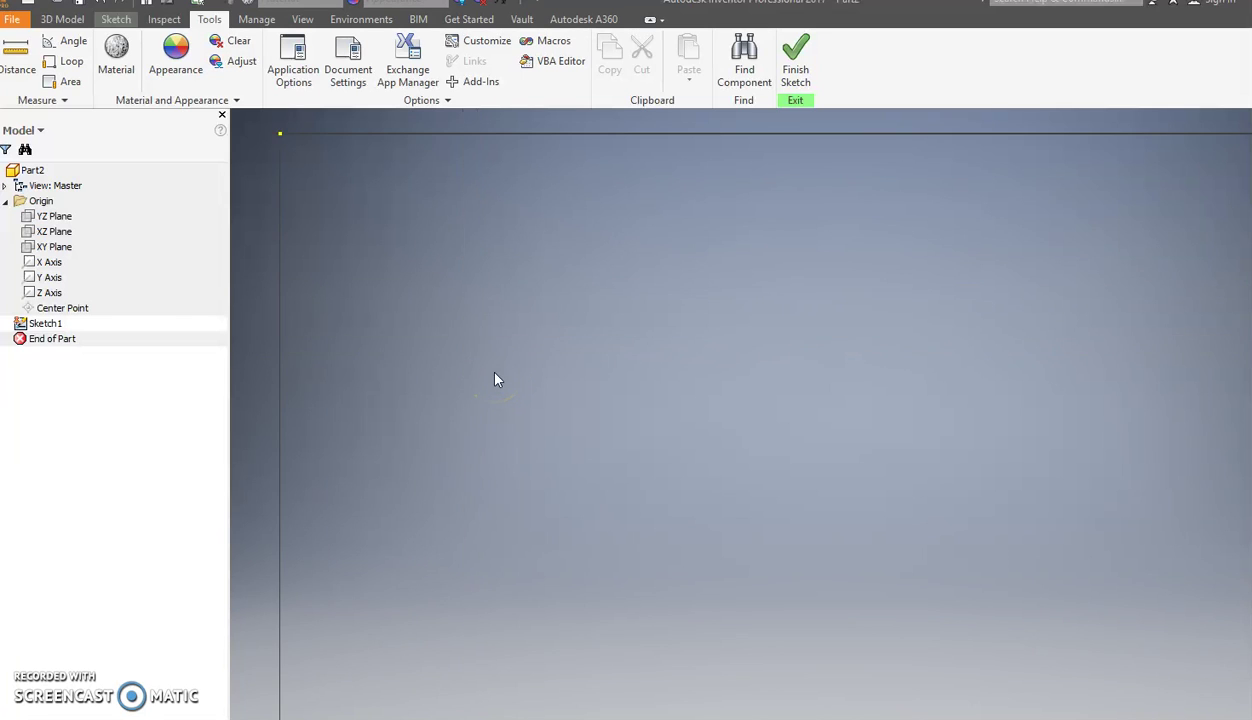
scroll(495, 379, down, 5)
scroll(495, 379, up, 5)
scroll(495, 379, down, 2)
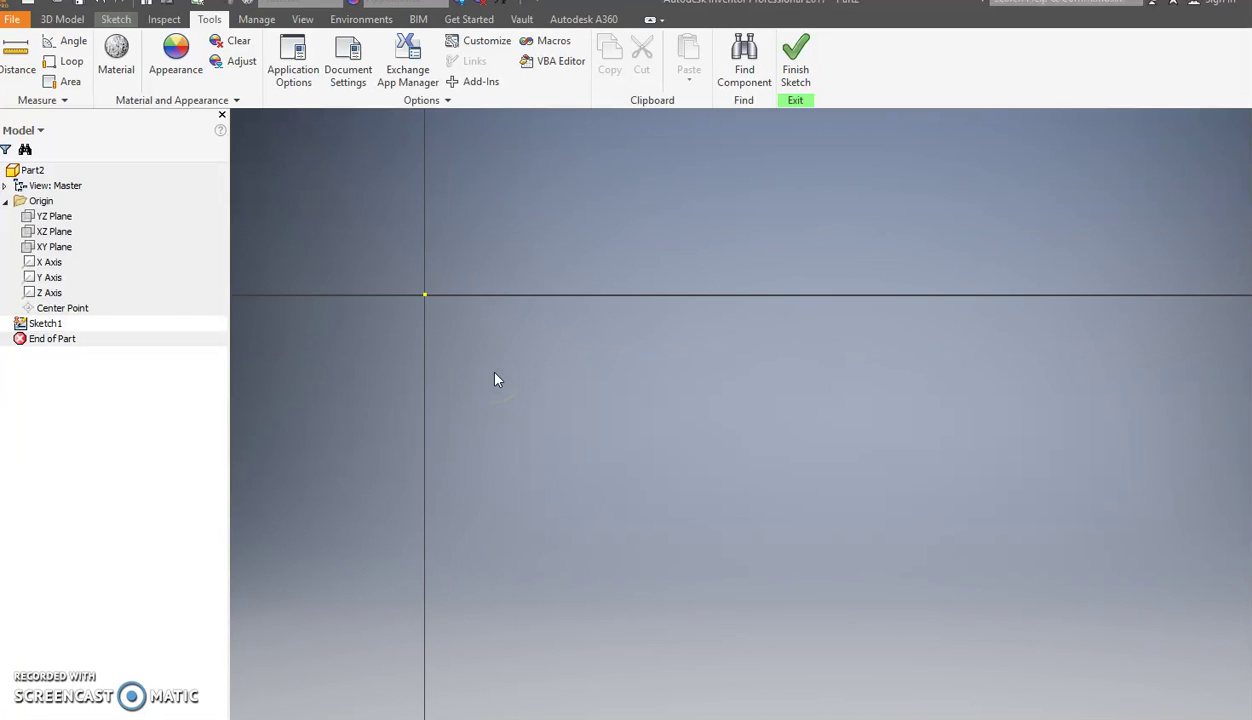
scroll(495, 379, down, 3)
scroll(495, 379, up, 3)
scroll(495, 379, down, 3)
scroll(495, 379, up, 4)
scroll(495, 379, down, 4)
scroll(495, 379, up, 2)
scroll(495, 379, up, 3)
mouse_move(497, 372)
middle_down()
mouse_move(486, 402)
mouse_move(525, 377)
middle_up()
middle_click(522, 376)
middle_click(522, 376)
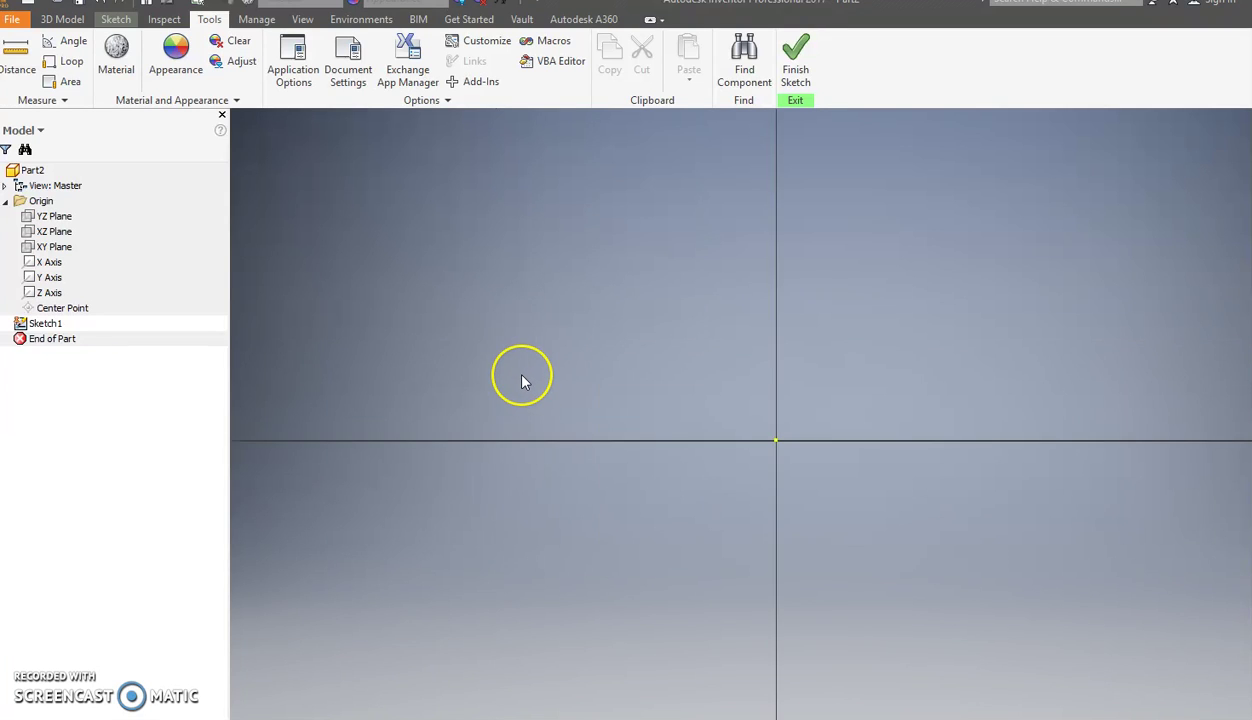
mouse_move(660, 388)
middle_down()
mouse_move(674, 380)
mouse_move(531, 313)
middle_up()
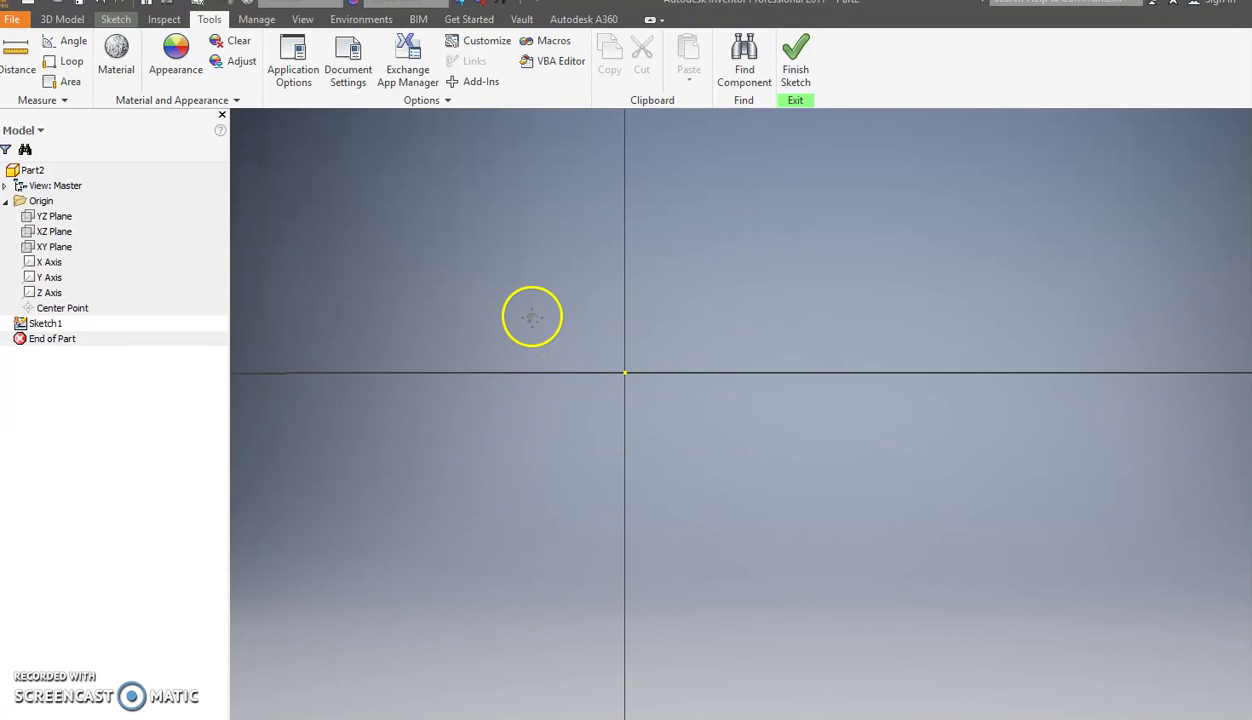
Draw a 3 in horizontal line from the sketch origin and a perpendicular 2 in line down from its far end.
click(115, 19)
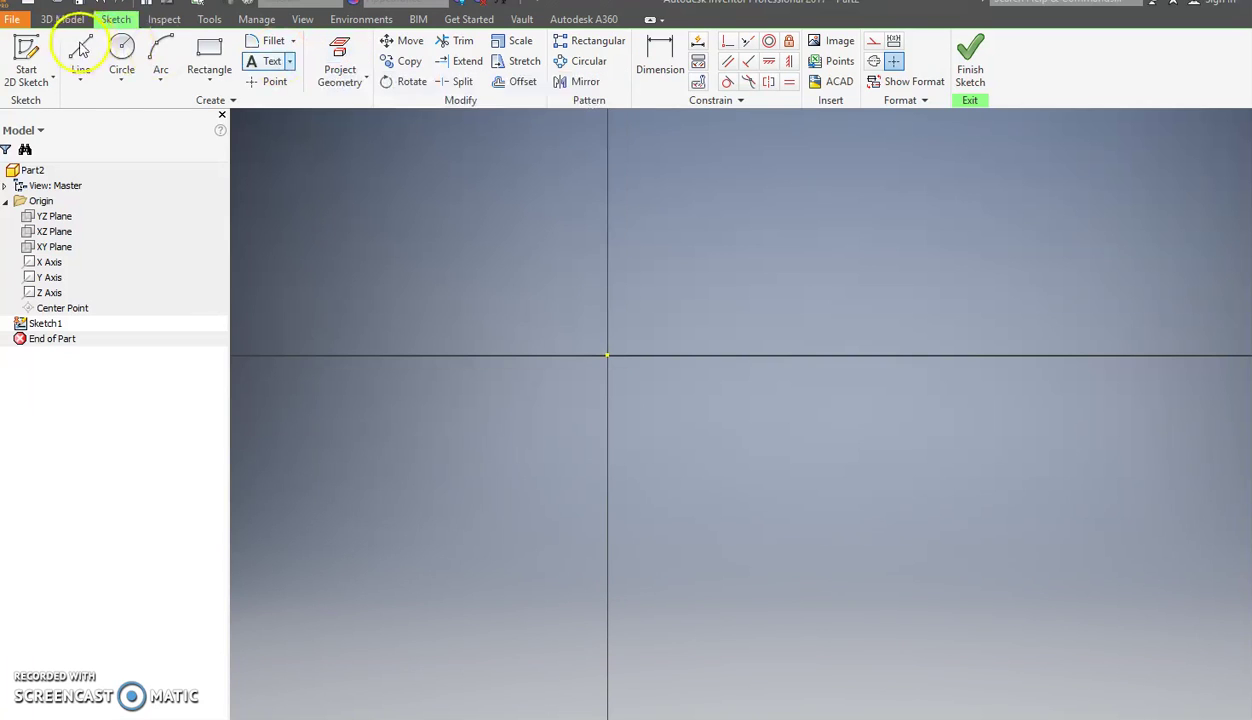
click(83, 46)
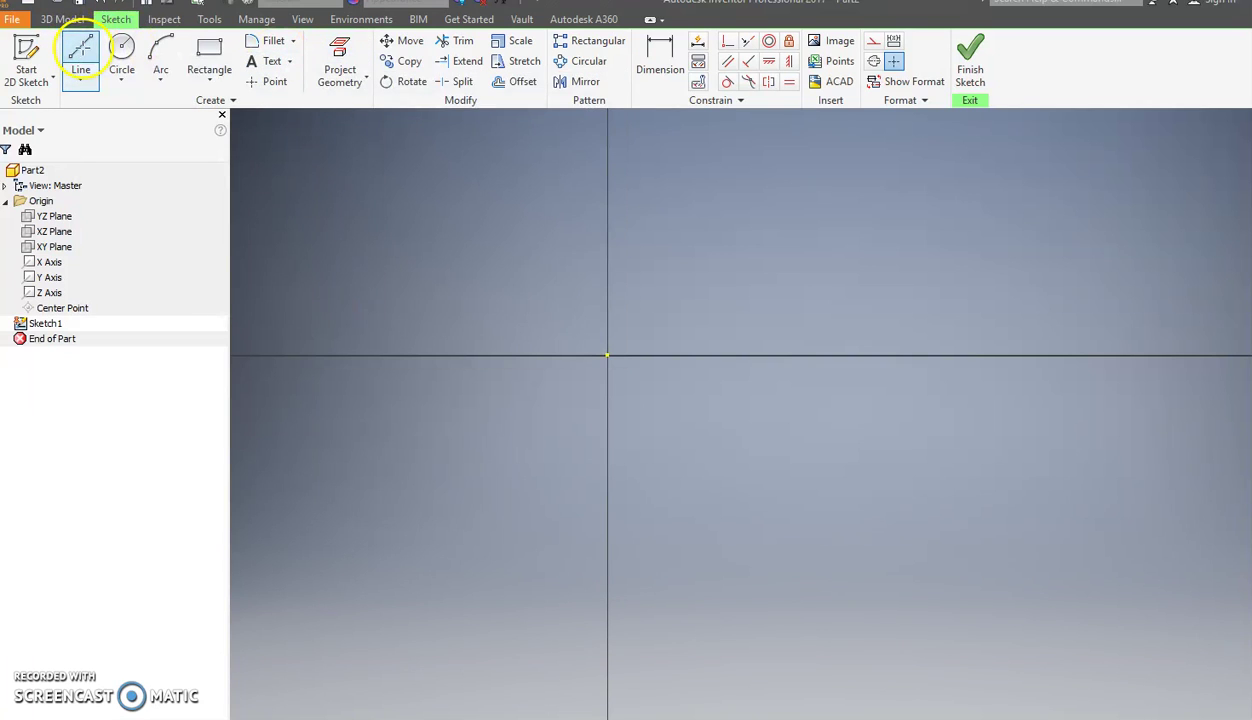
middle_drag(506, 193, 366, 182)
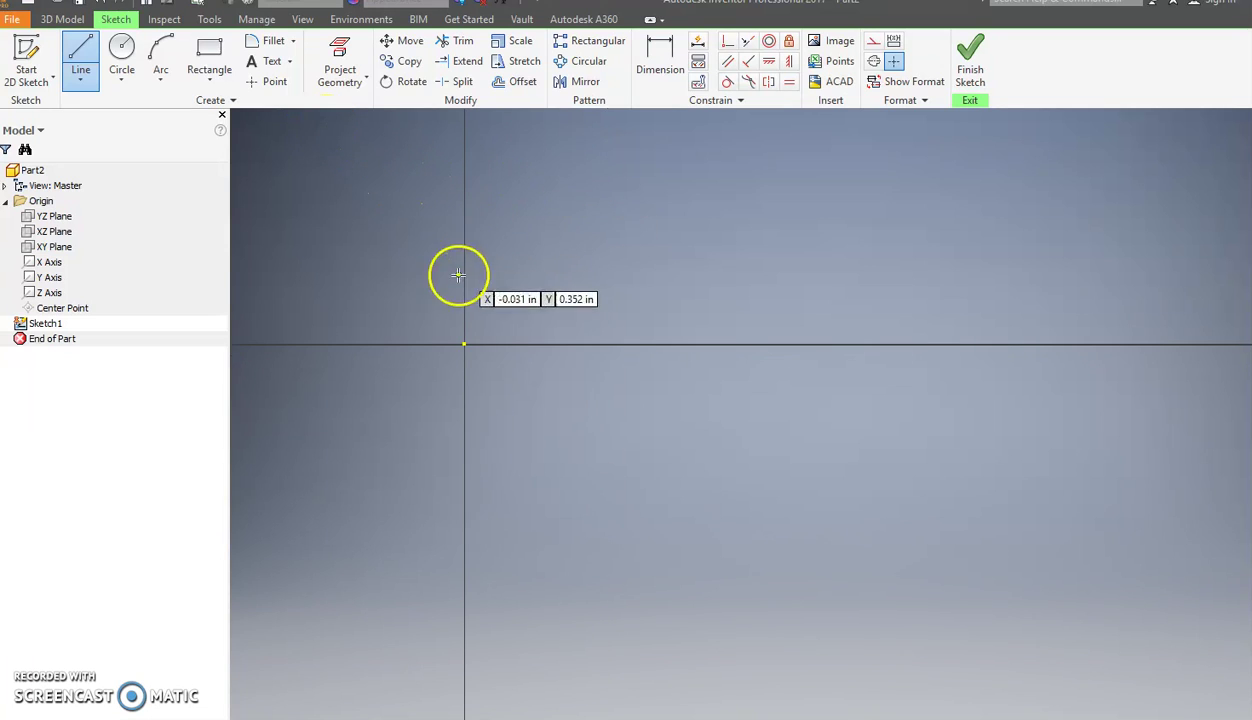
click(464, 345)
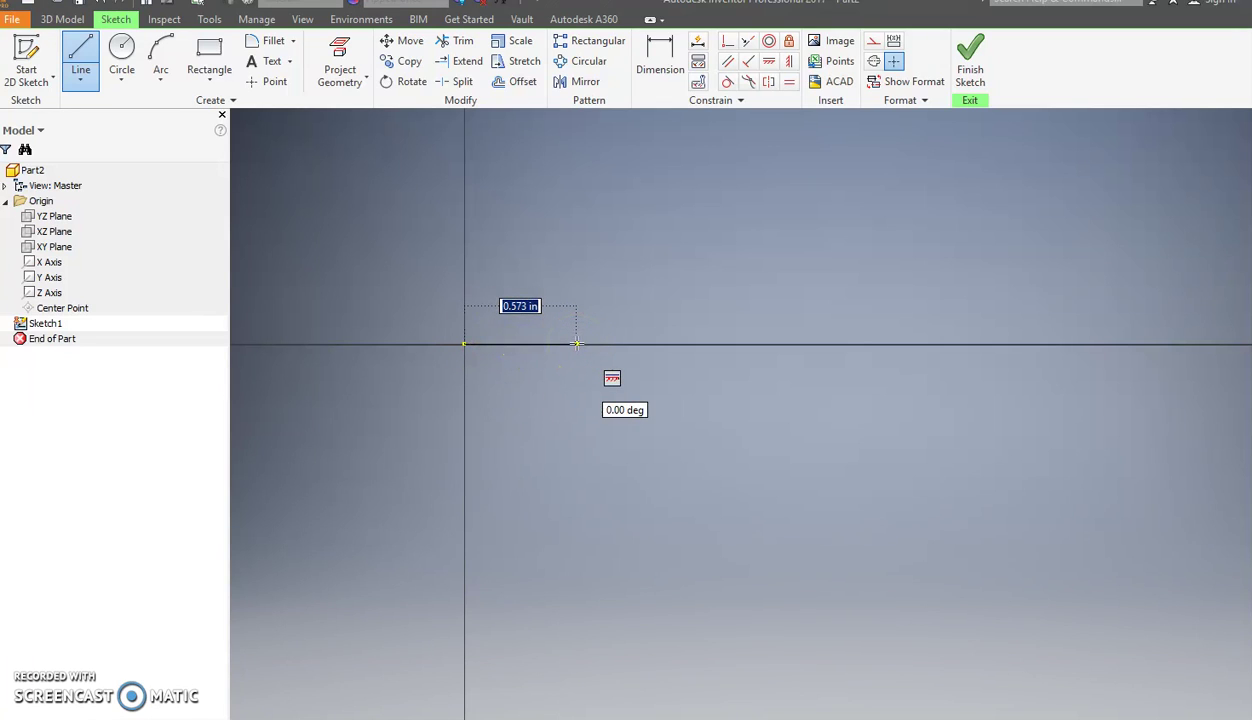
text(3)
key(Return)
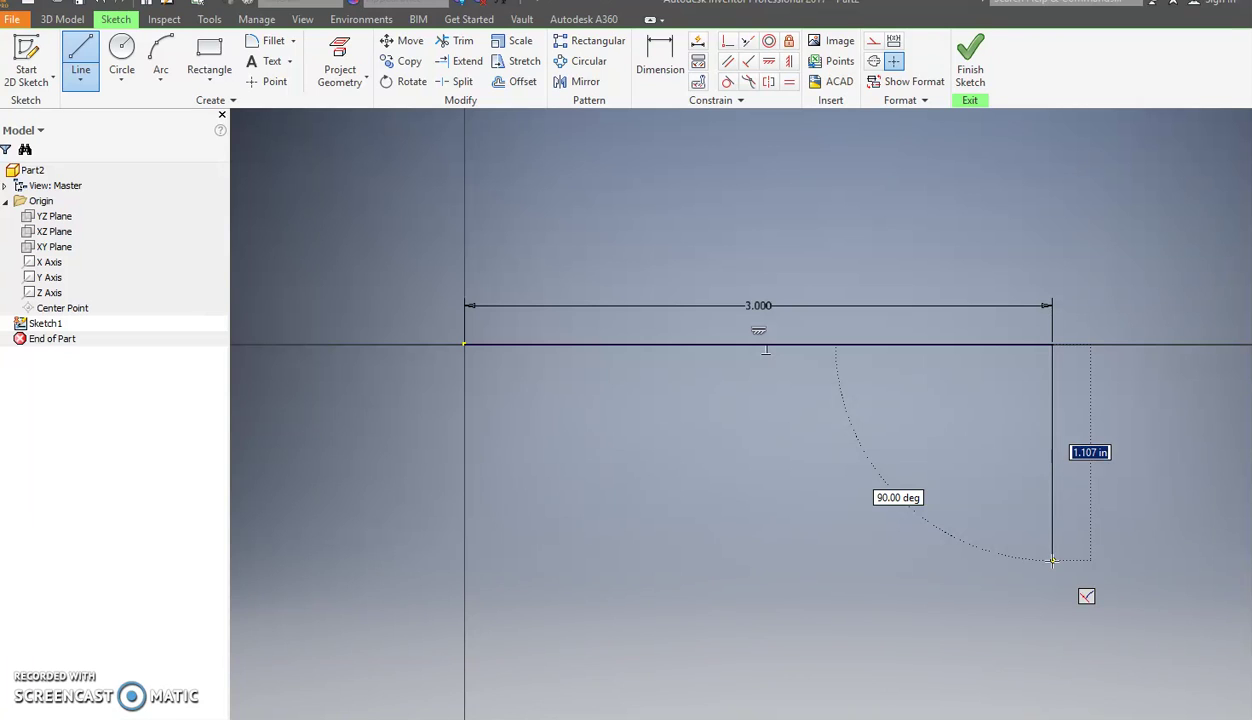
key(Return)
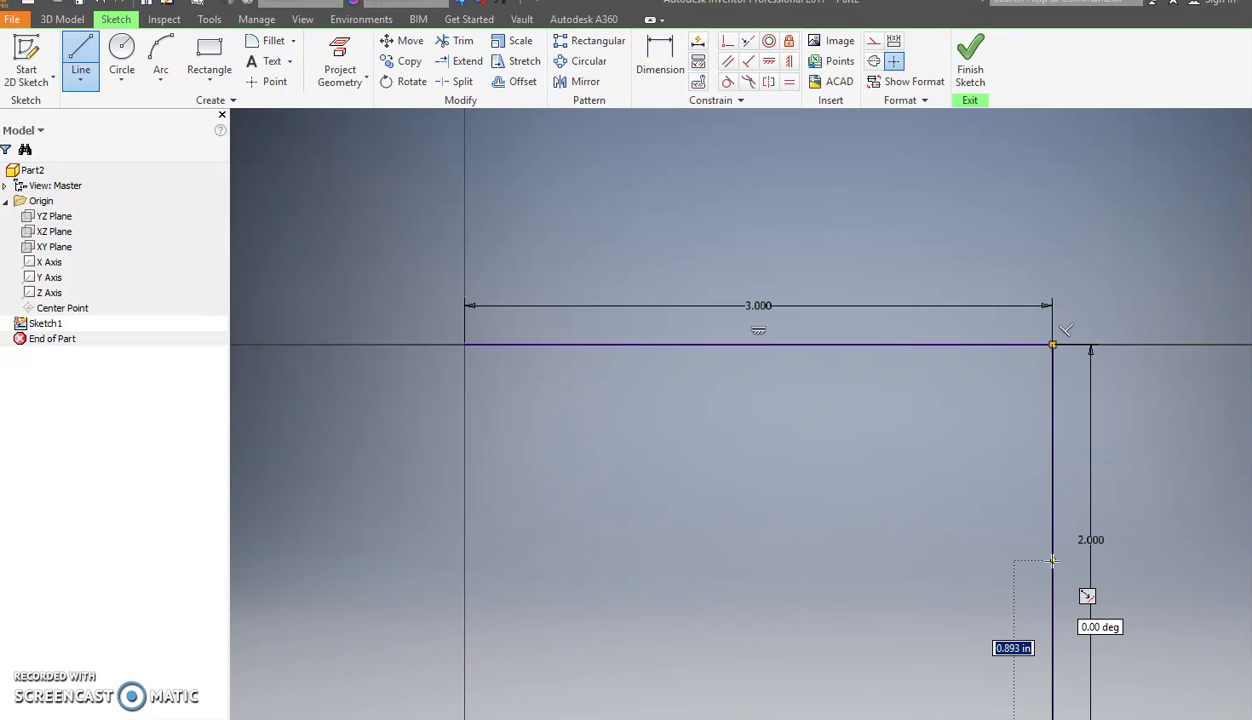
Close the rectangle with the bottom line and the vertical line back to the origin, and finish the sketch.
middle_drag(750, 379, 691, 163)
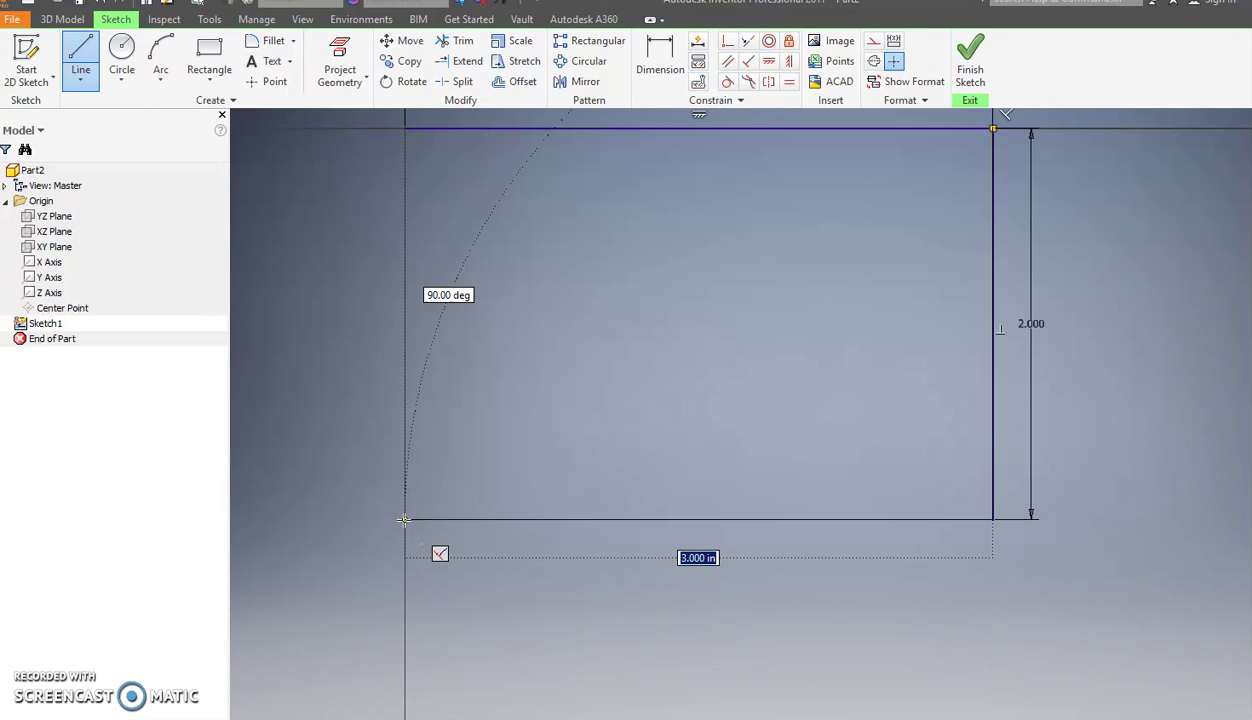
click(404, 519)
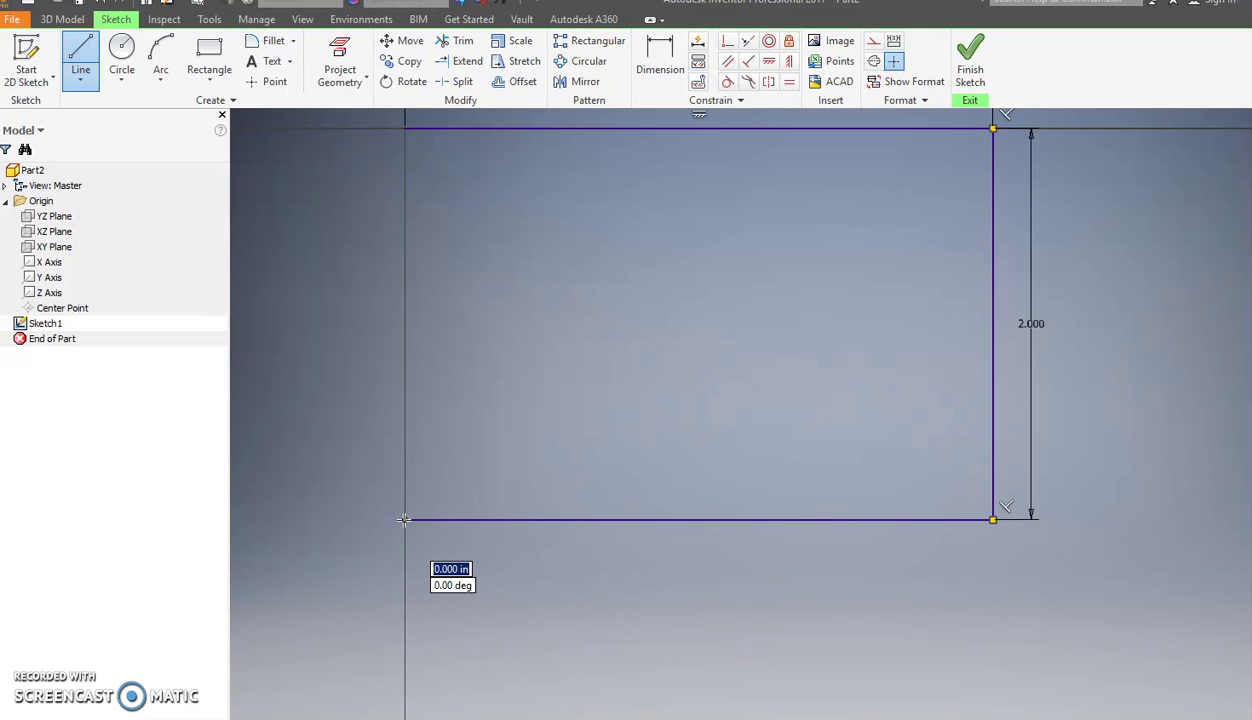
click(404, 128)
key(Escape)
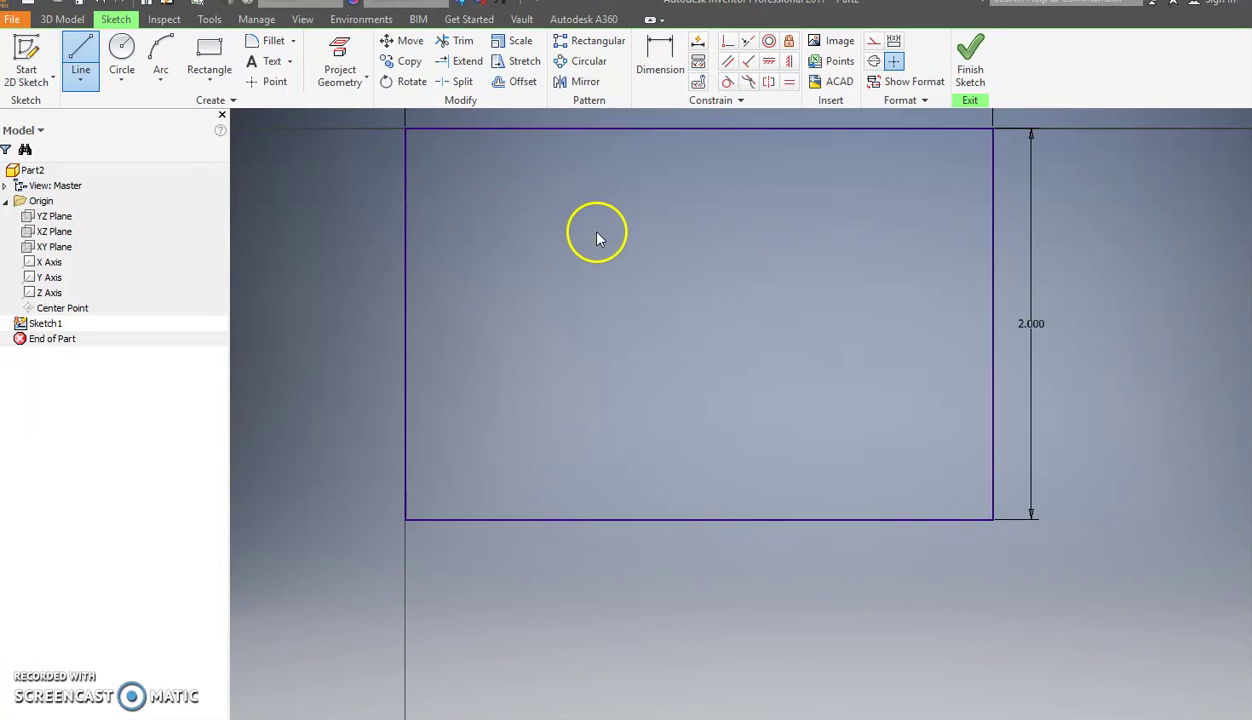
middle_drag(563, 318, 547, 404)
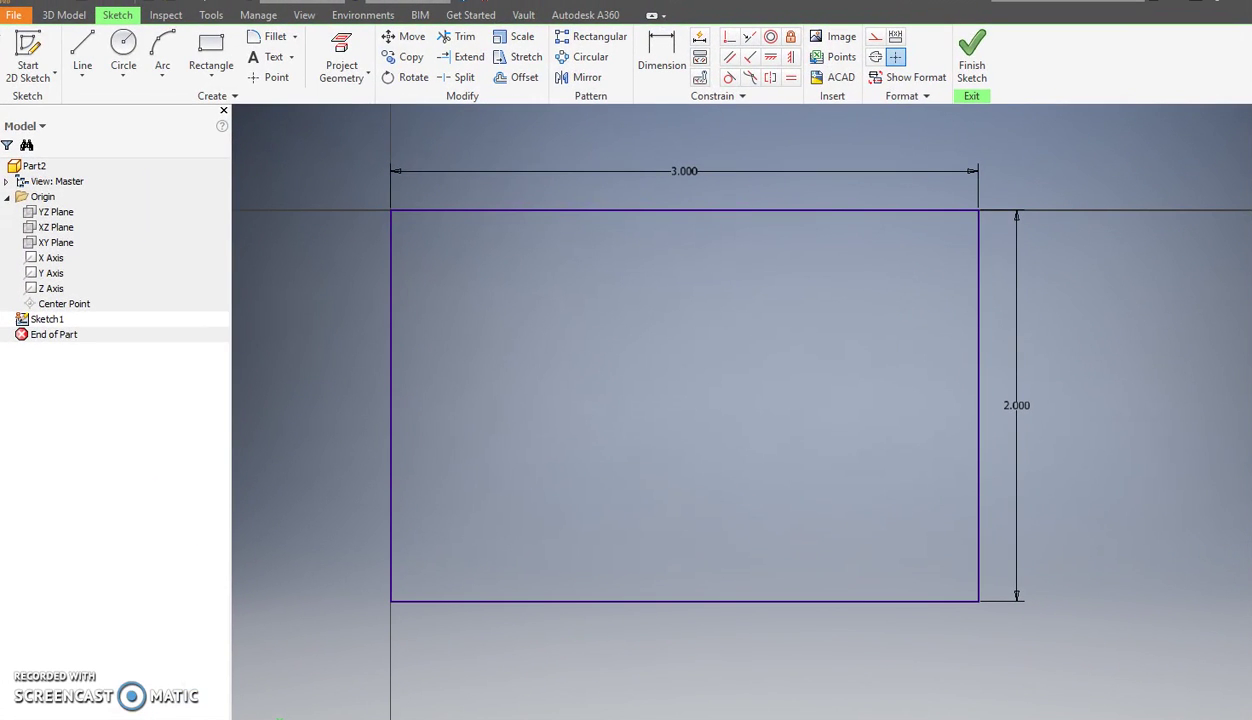
click(972, 68)
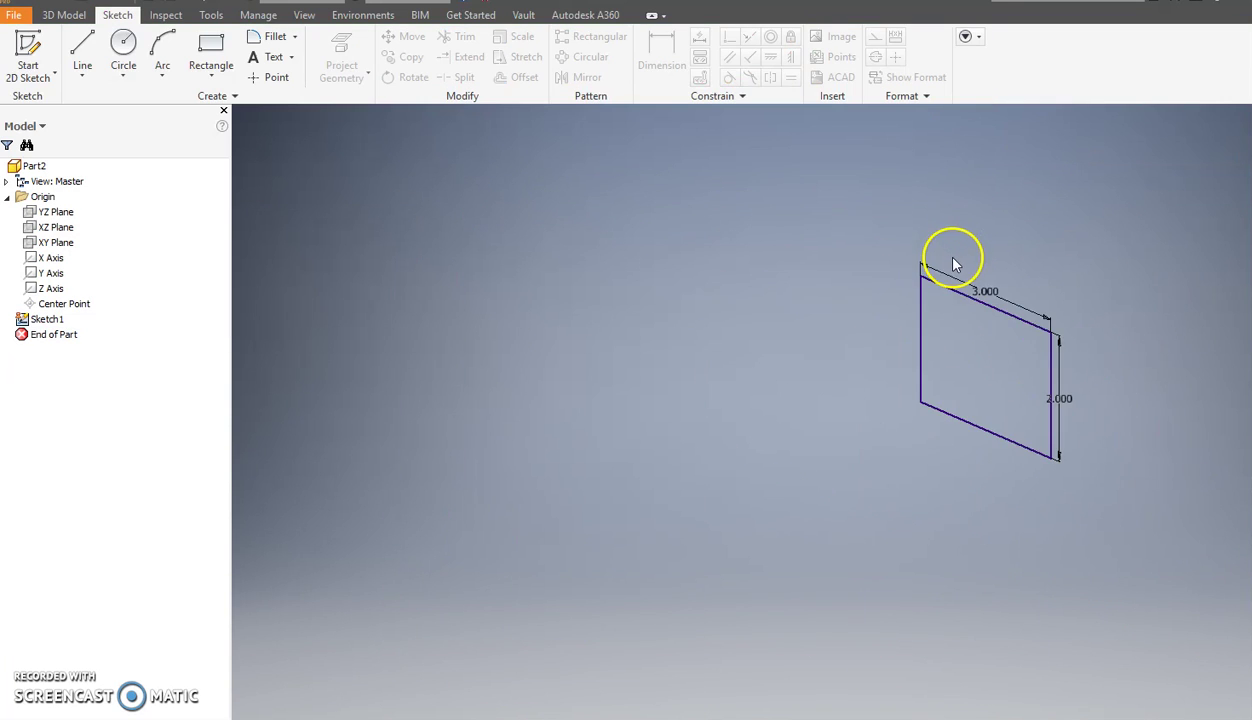
Extrude the rectangular profile 0.25 in into a solid plate.
mouse_move(819, 246)
middle_down()
mouse_move(459, 249)
mouse_move(467, 257)
mouse_move(478, 242)
middle_up()
scroll(467, 257, down, 3)
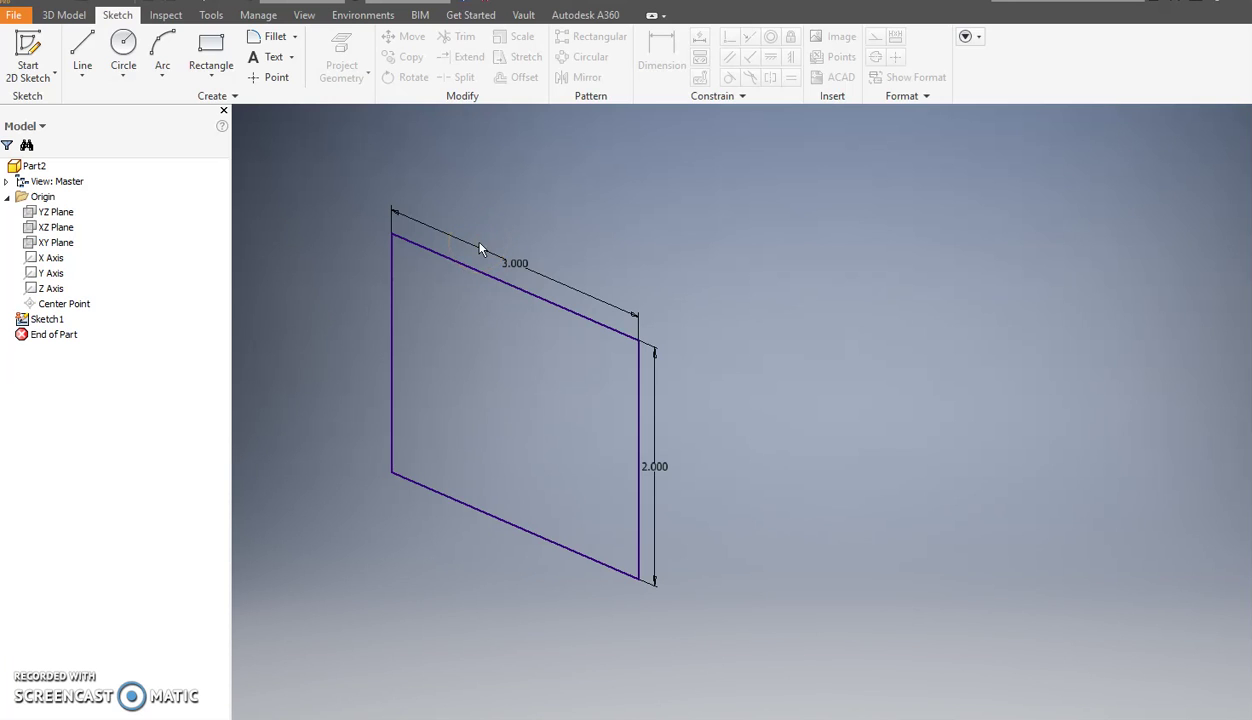
click(68, 15)
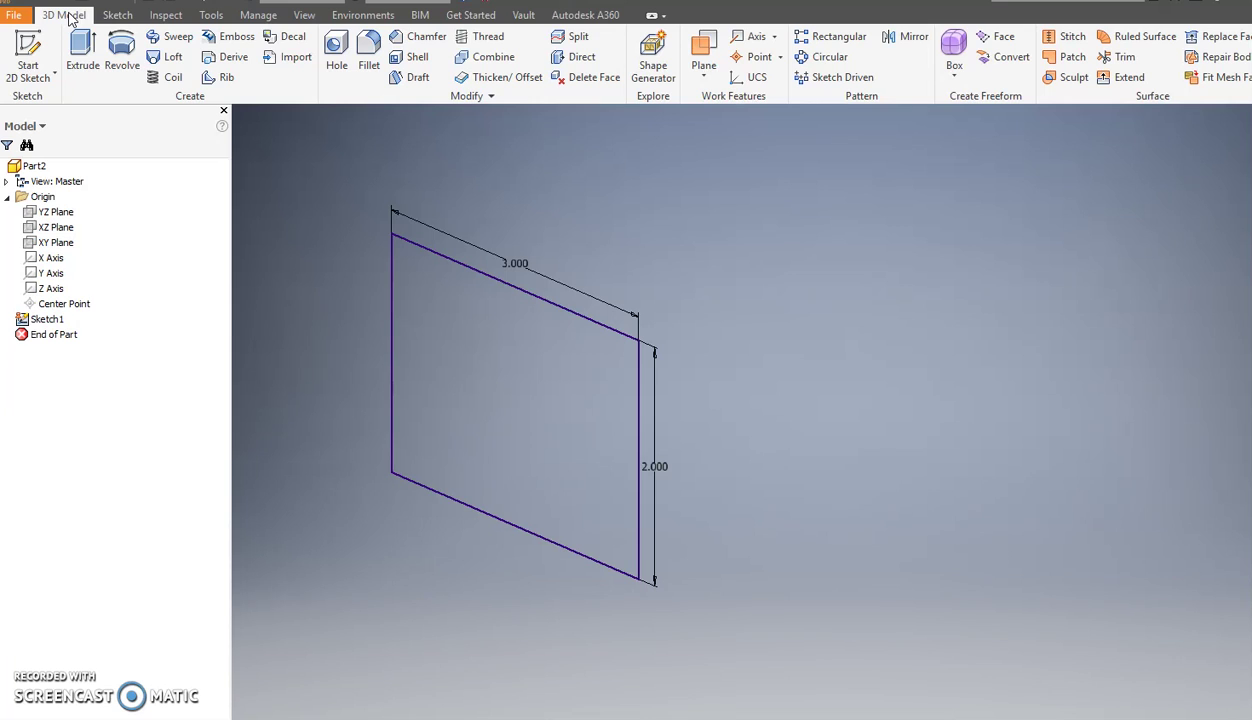
click(84, 38)
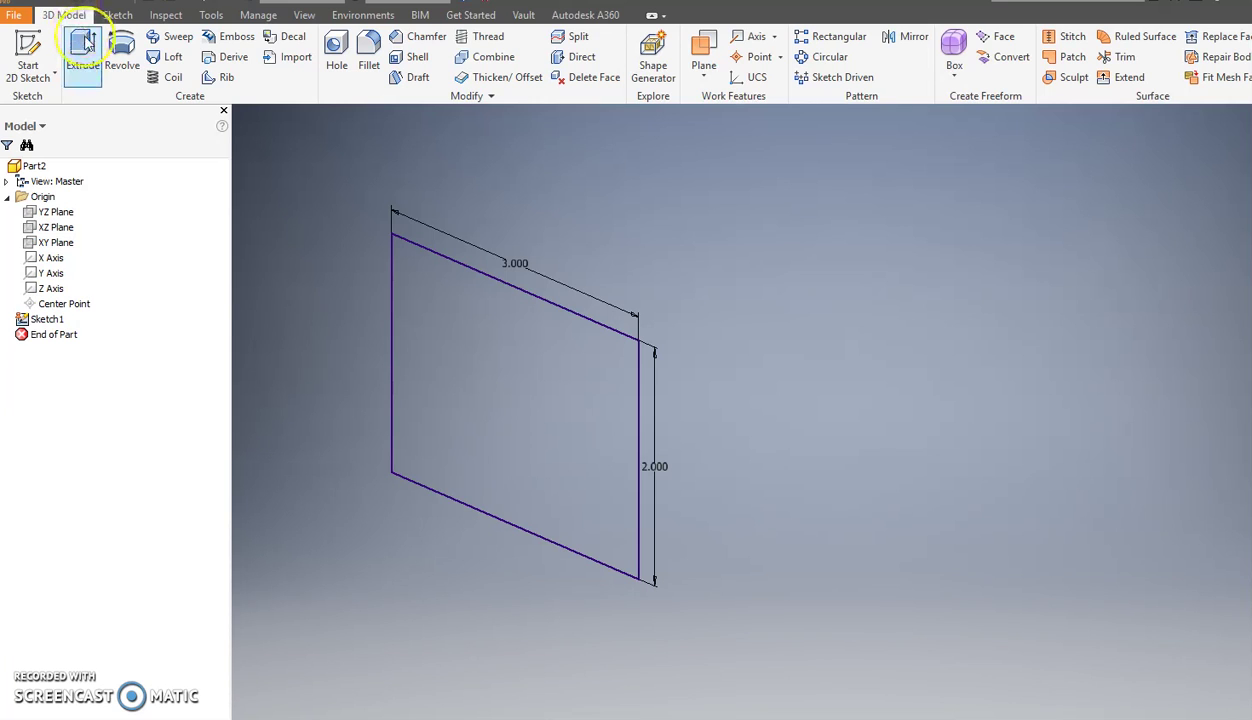
middle_drag(745, 385, 936, 301)
mouse_move(560, 375)
mouse_down()
mouse_move(439, 414)
mouse_move(690, 338)
mouse_move(598, 377)
mouse_move(365, 436)
mouse_move(545, 397)
mouse_up()
click(453, 208)
drag(444, 218, 352, 225)
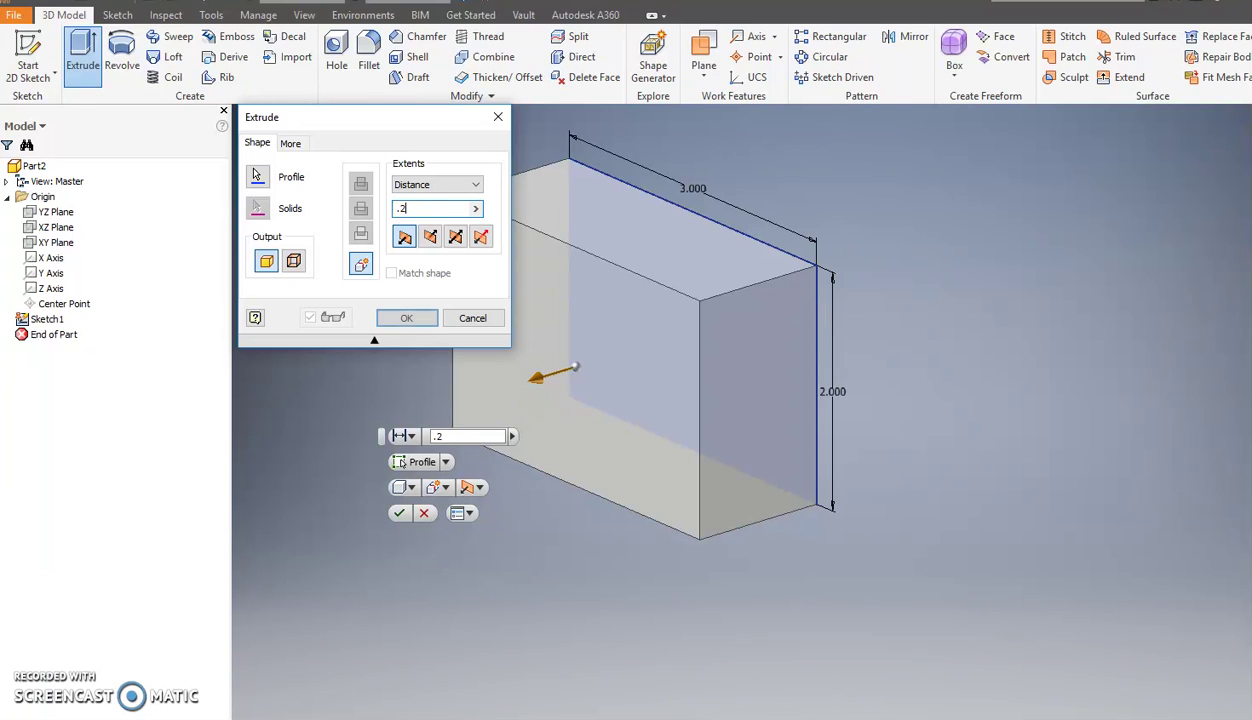
key(Return)
click(349, 246)
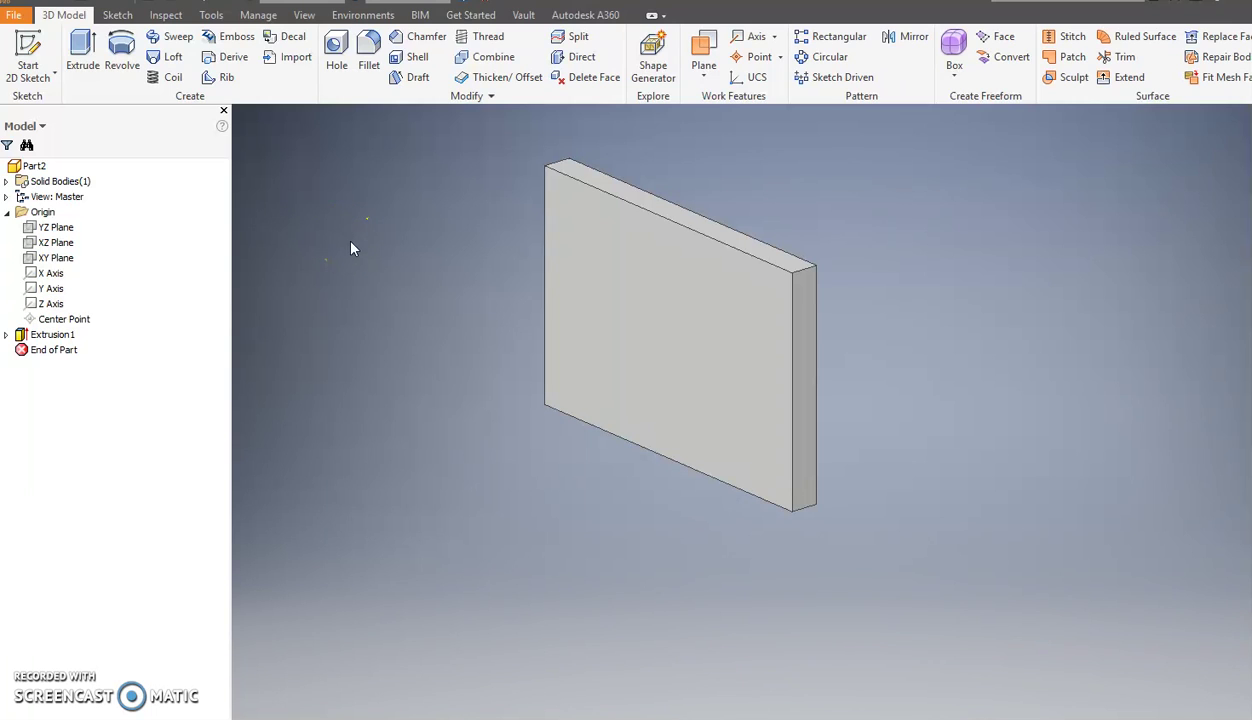
Reopen the plate's extrusion for editing, try collapsing and expanding its dialog, and cancel without changes.
double_click(20, 335)
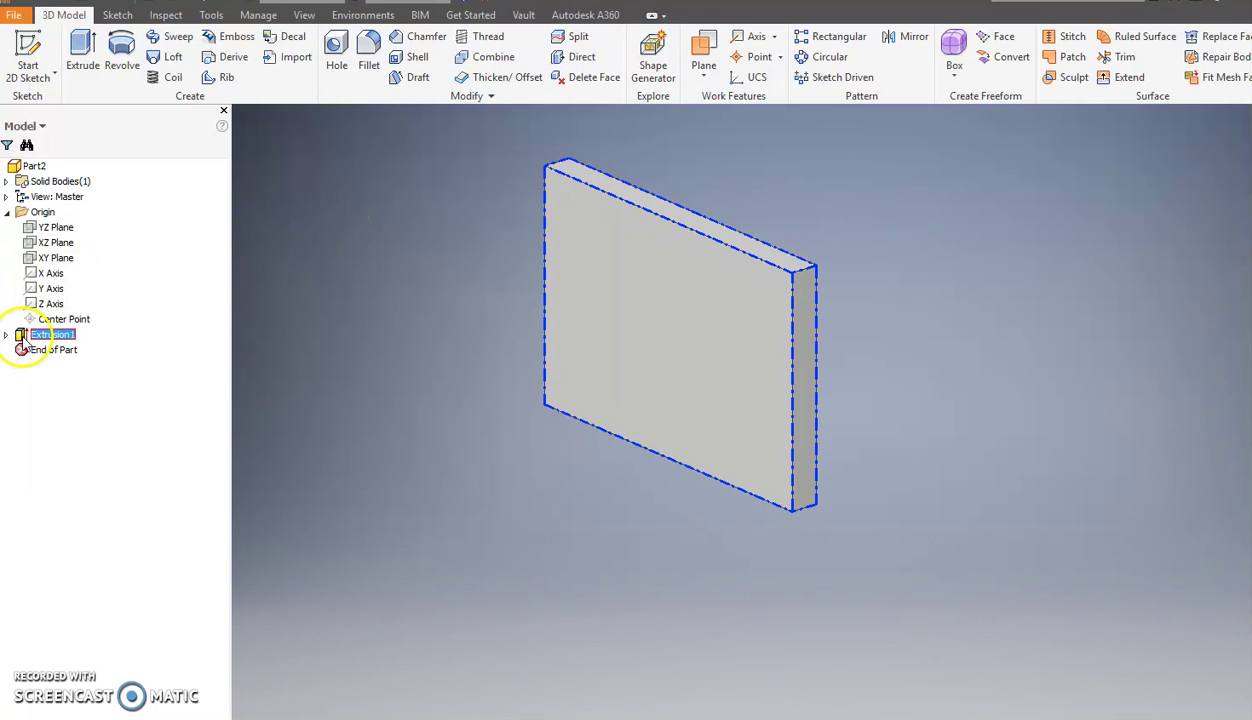
click(372, 343)
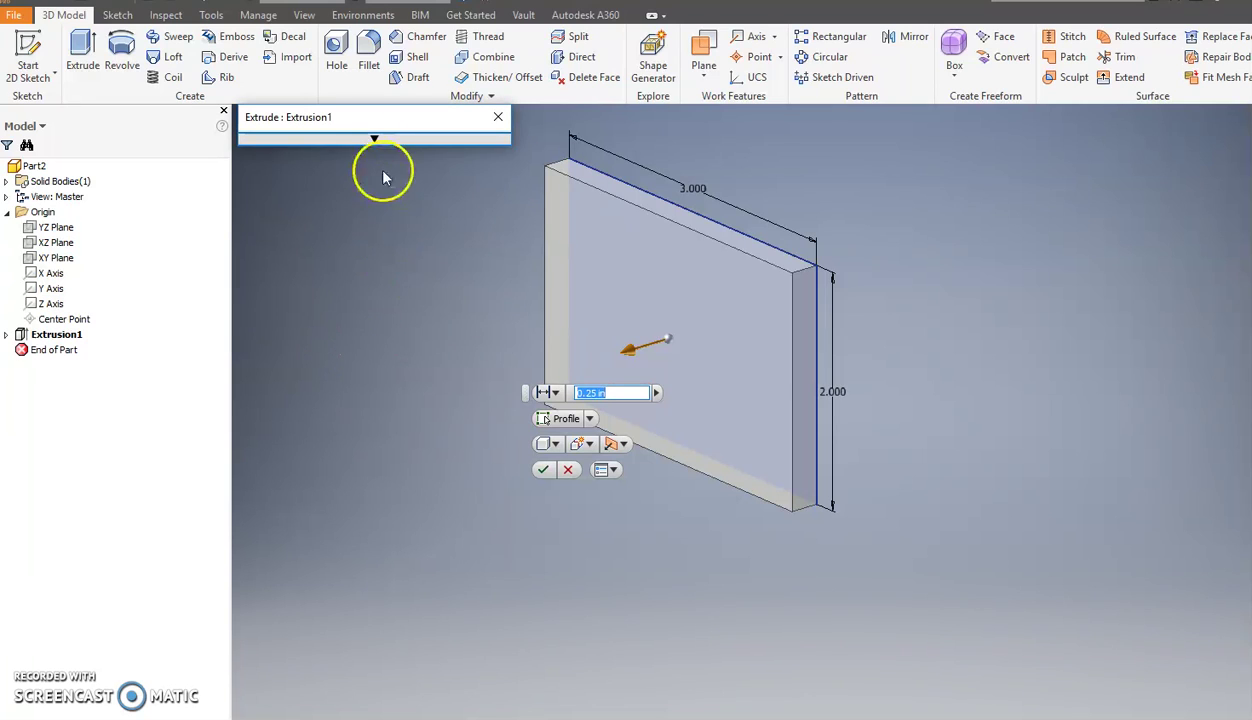
click(372, 139)
click(374, 341)
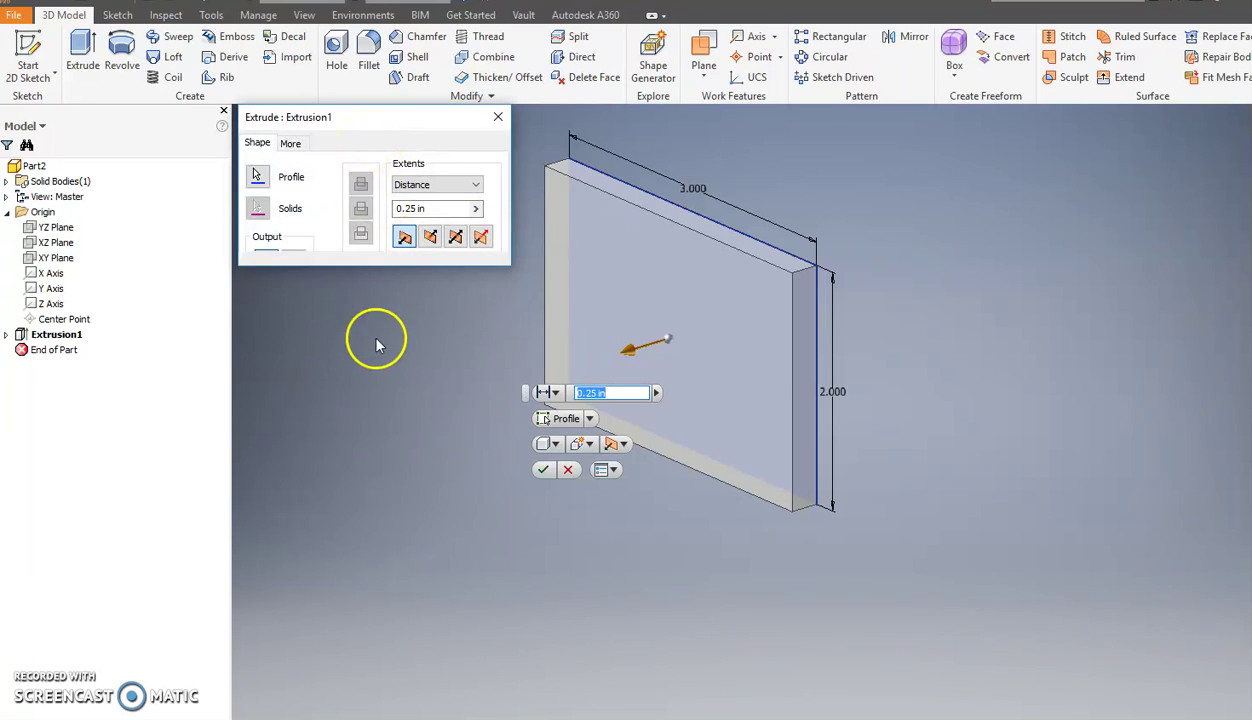
click(373, 140)
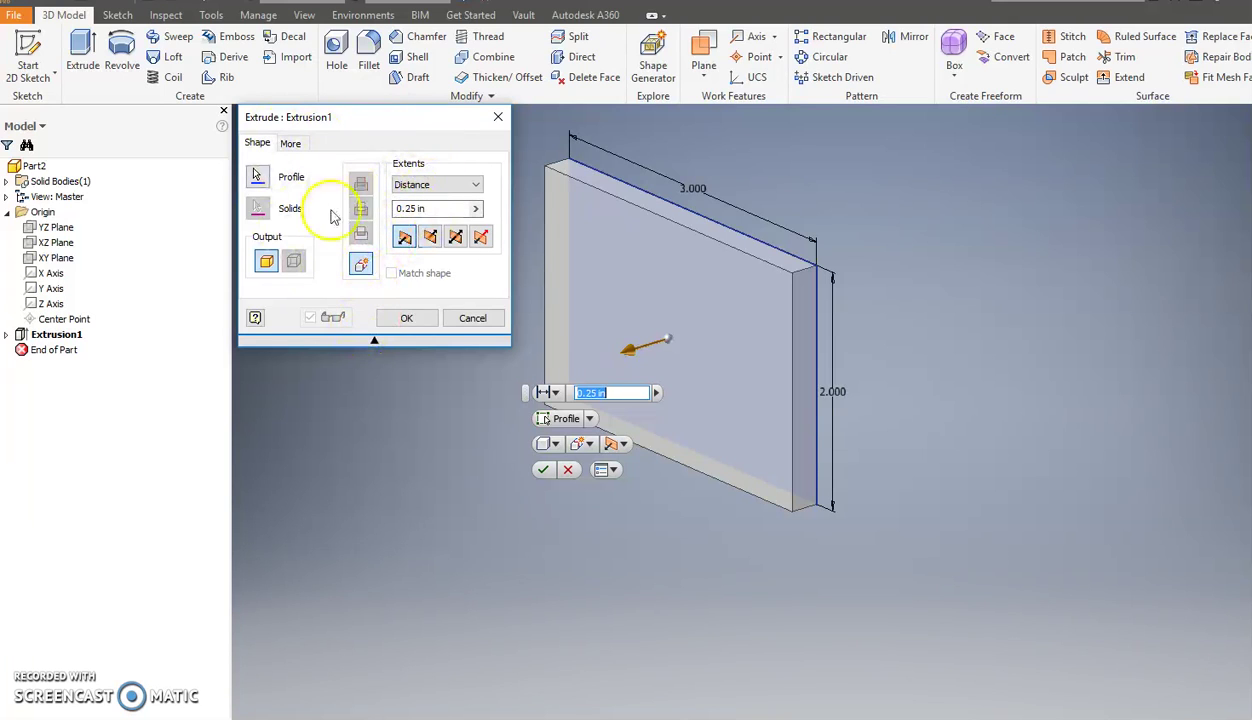
click(484, 330)
middle_drag(452, 300, 449, 321)
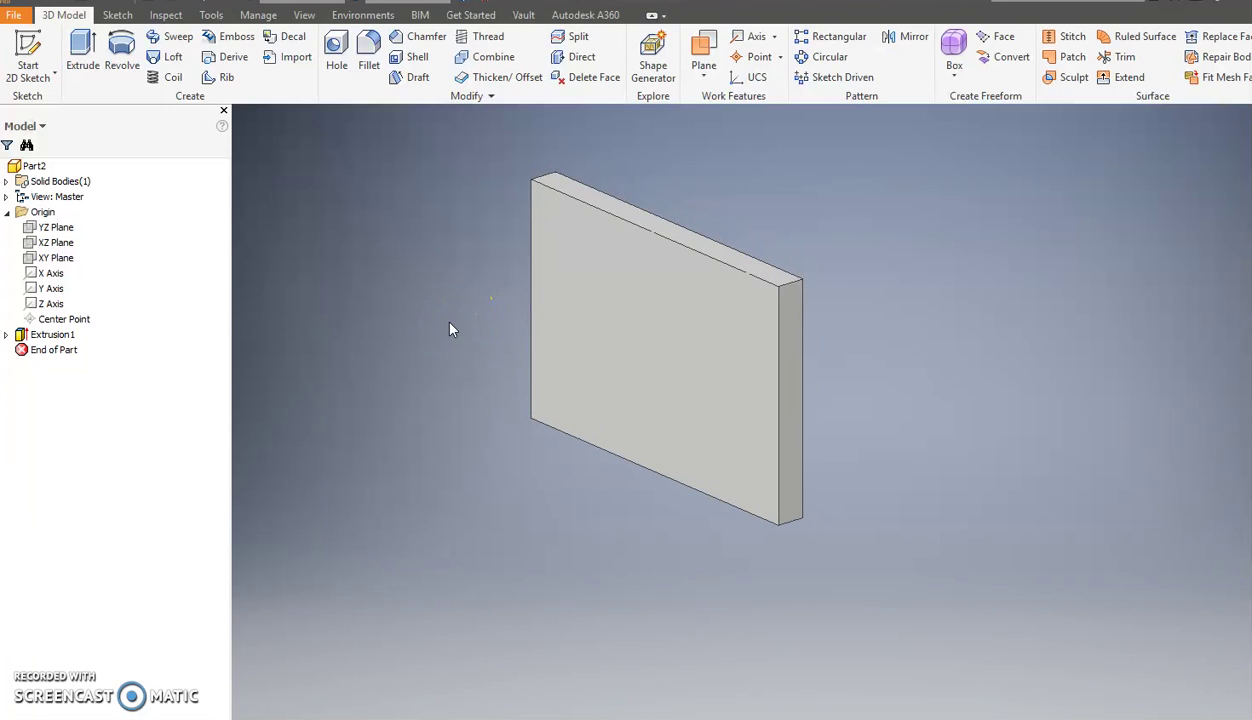
Set up a constant fillet of 0.25 in radius on three of the plate's short corner edges.
click(370, 58)
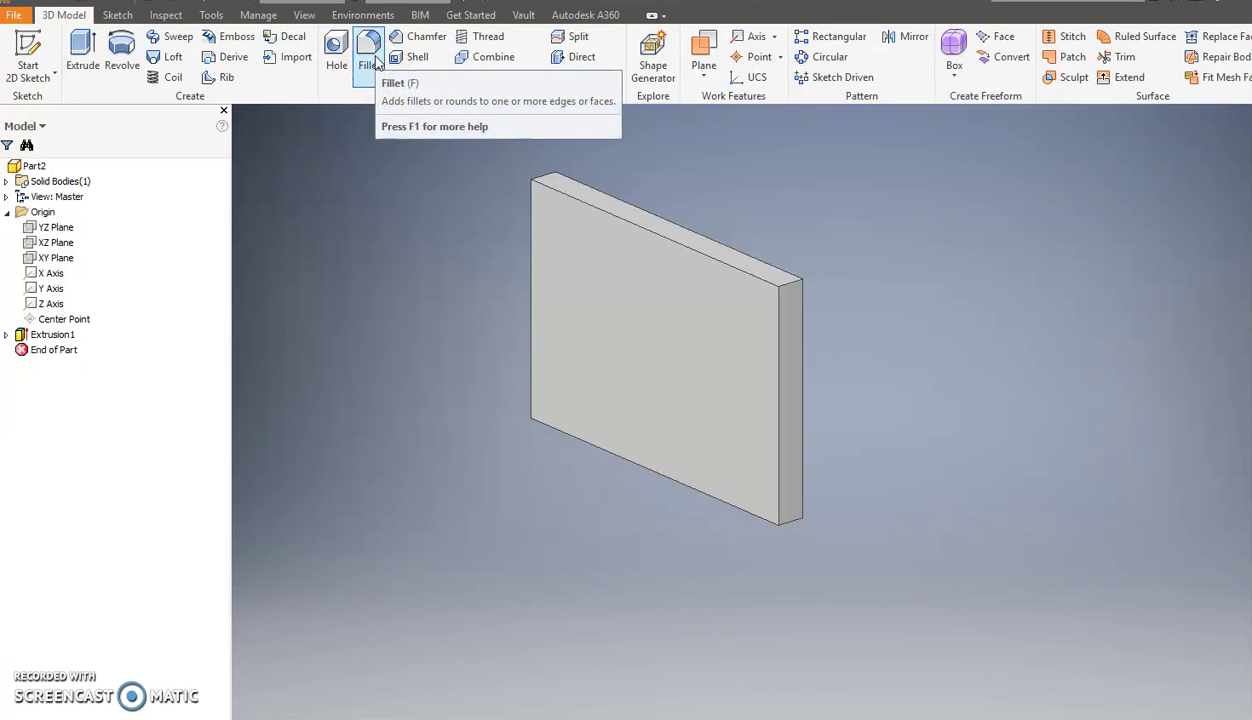
click(322, 40)
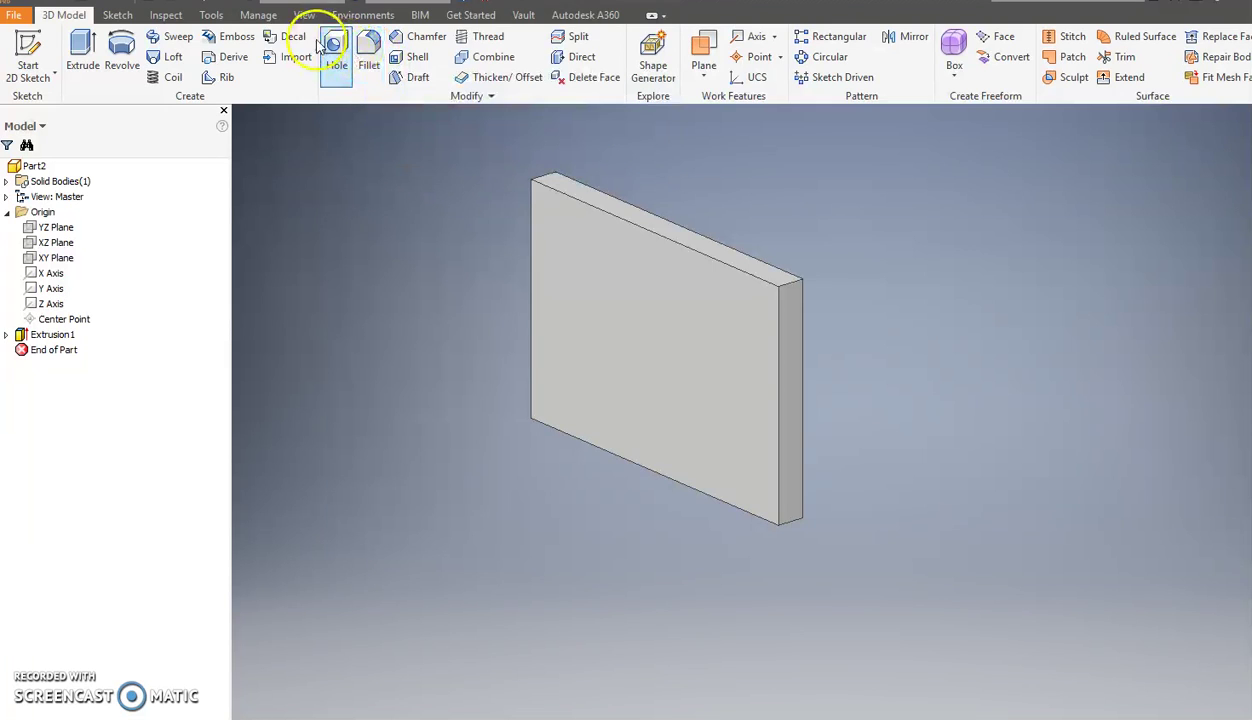
click(370, 52)
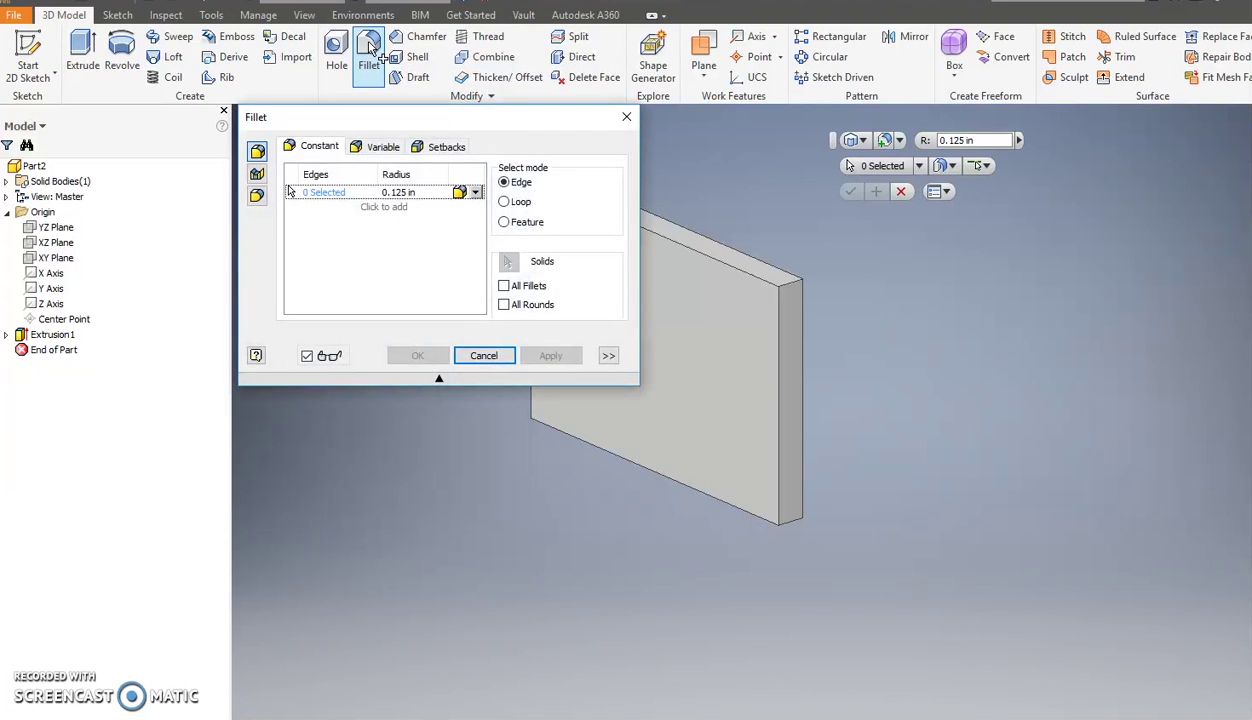
middle_drag(805, 234, 931, 309)
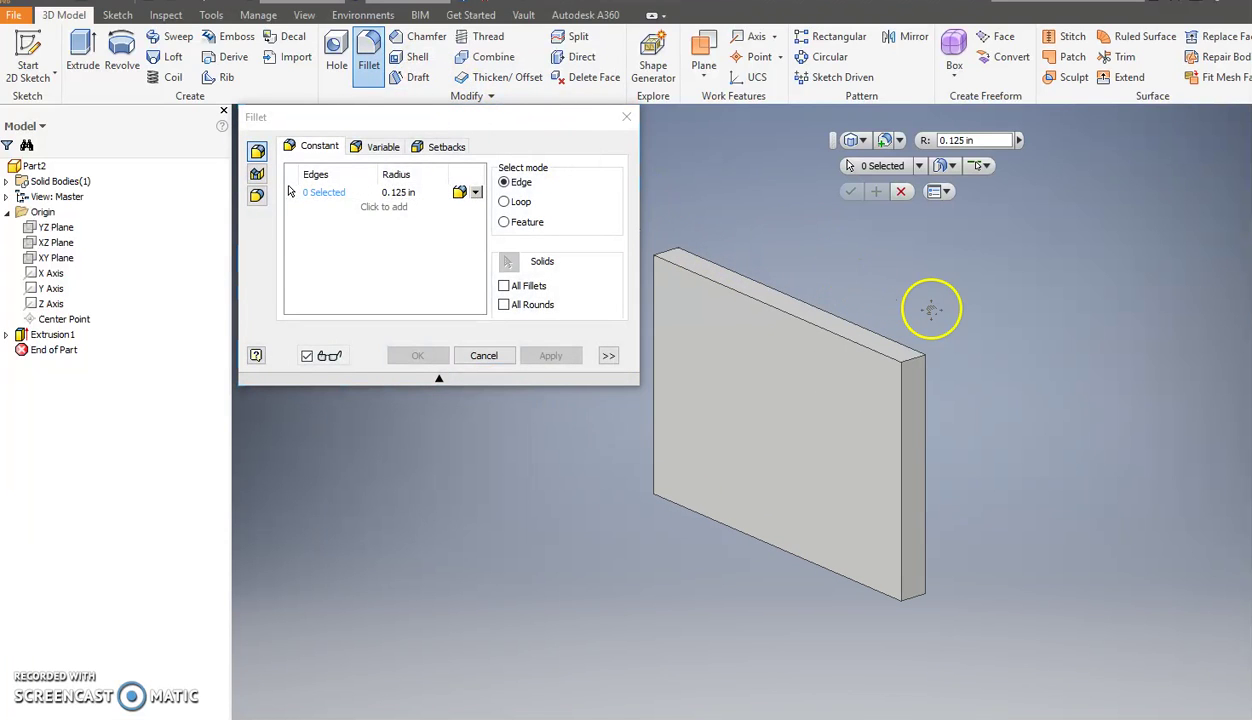
click(407, 199)
text(.25)
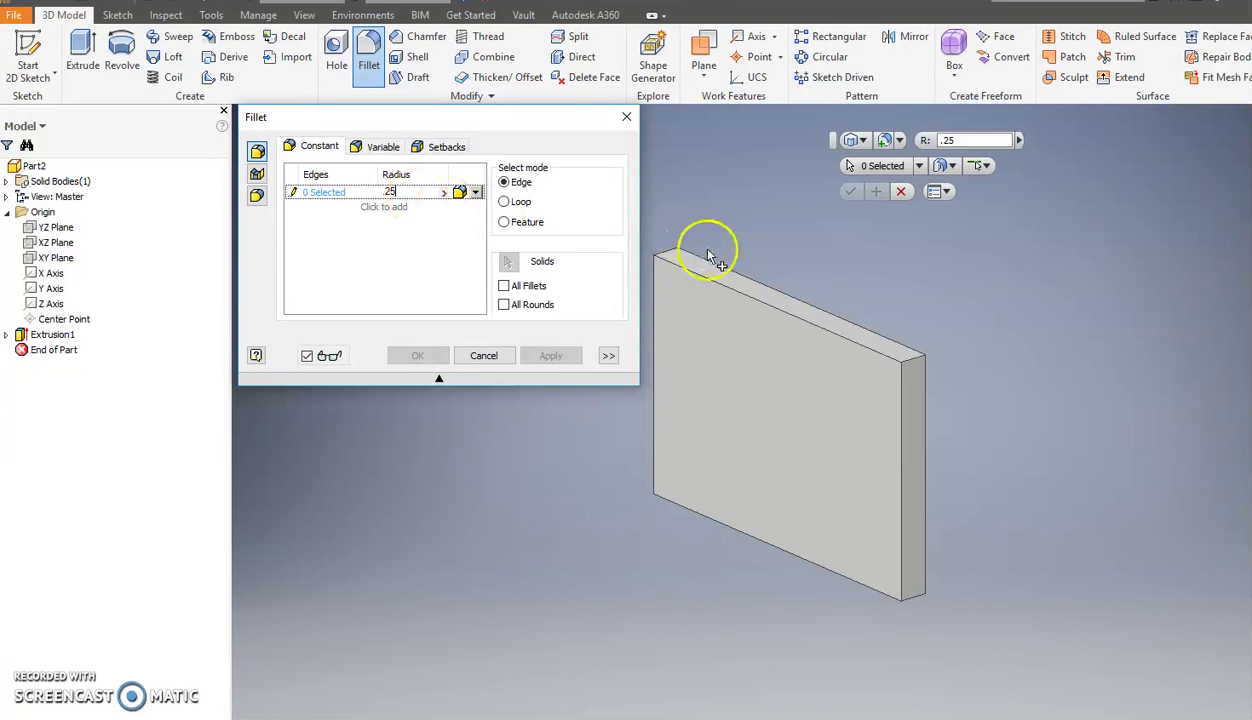
click(912, 358)
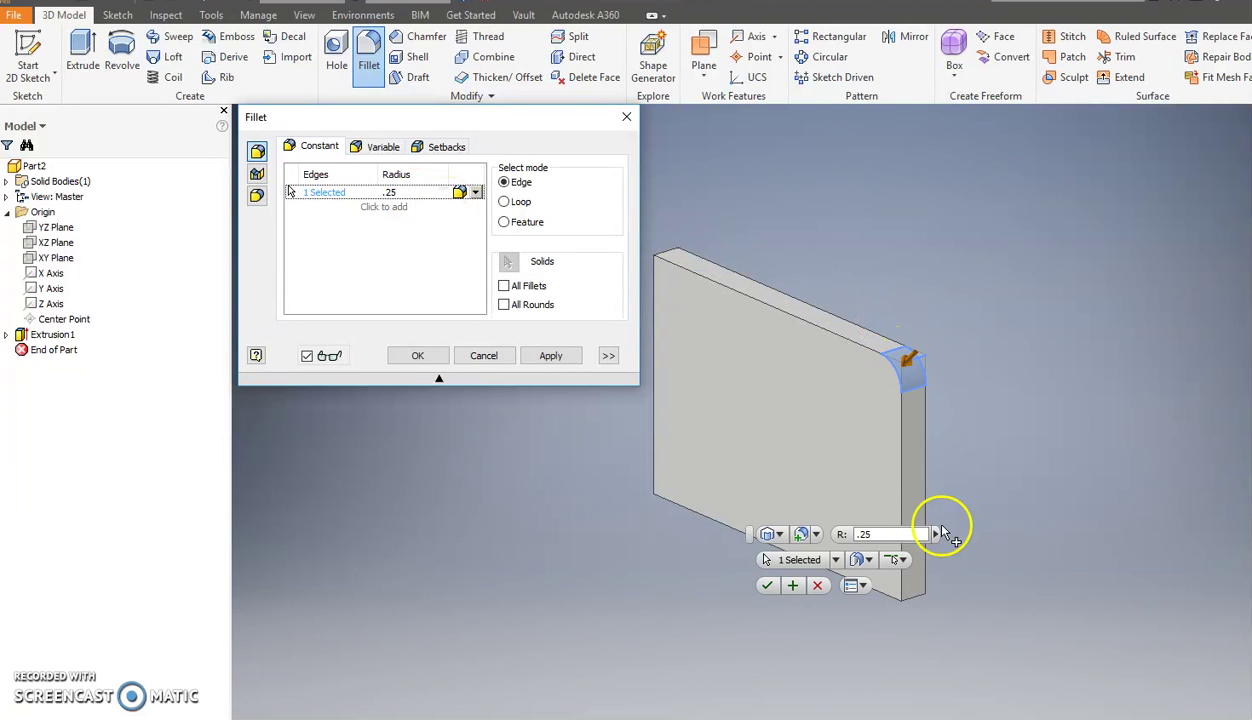
click(920, 592)
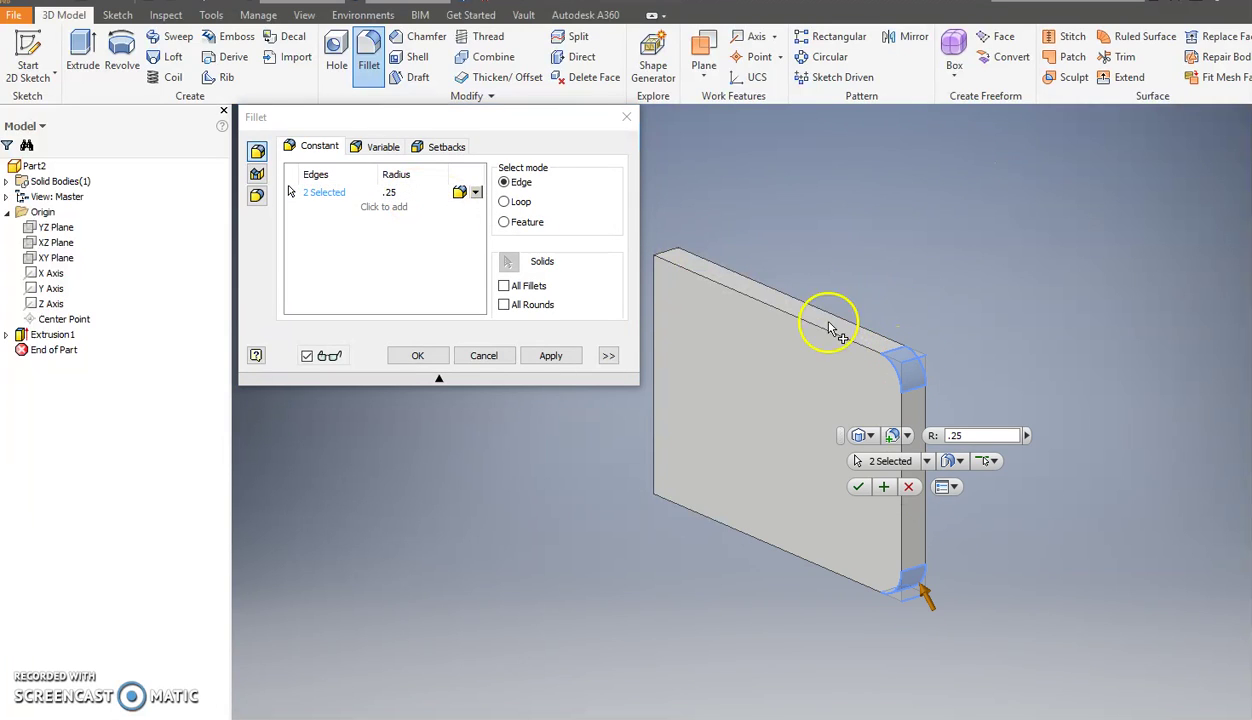
click(668, 261)
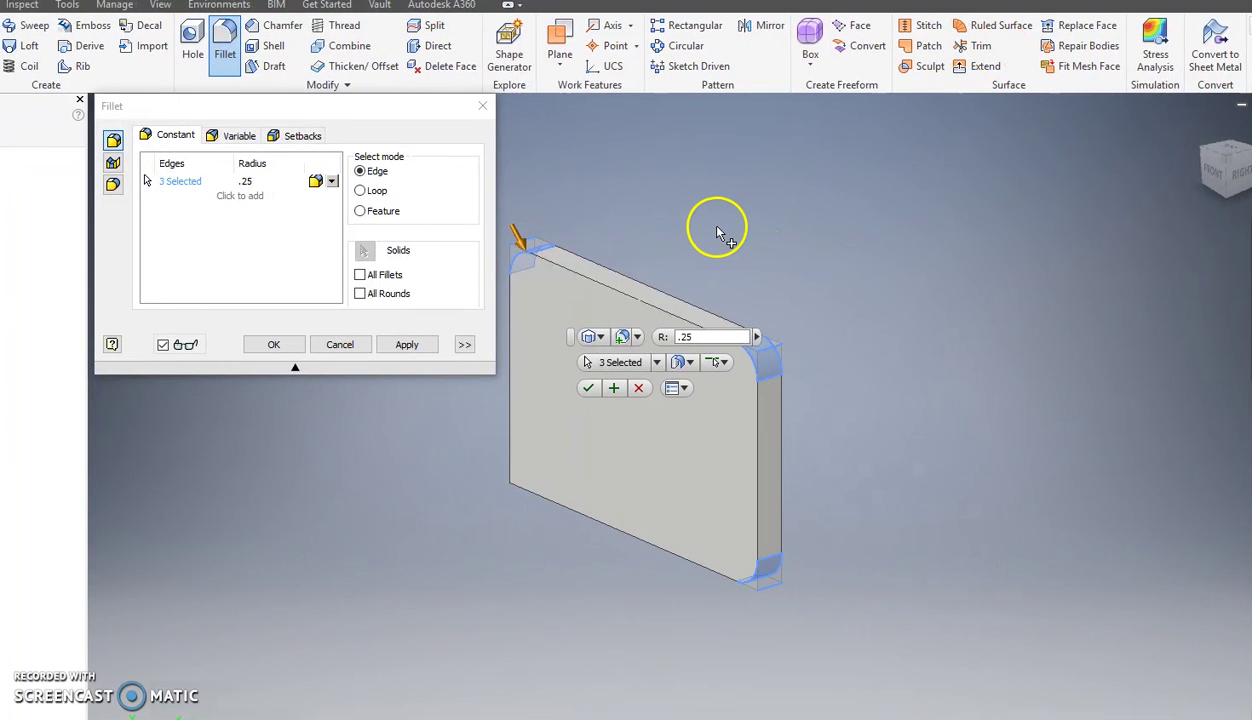
Add the plate's remaining corner edge to the fillet and apply it.
shift+middle_drag(717, 228, 947, 230)
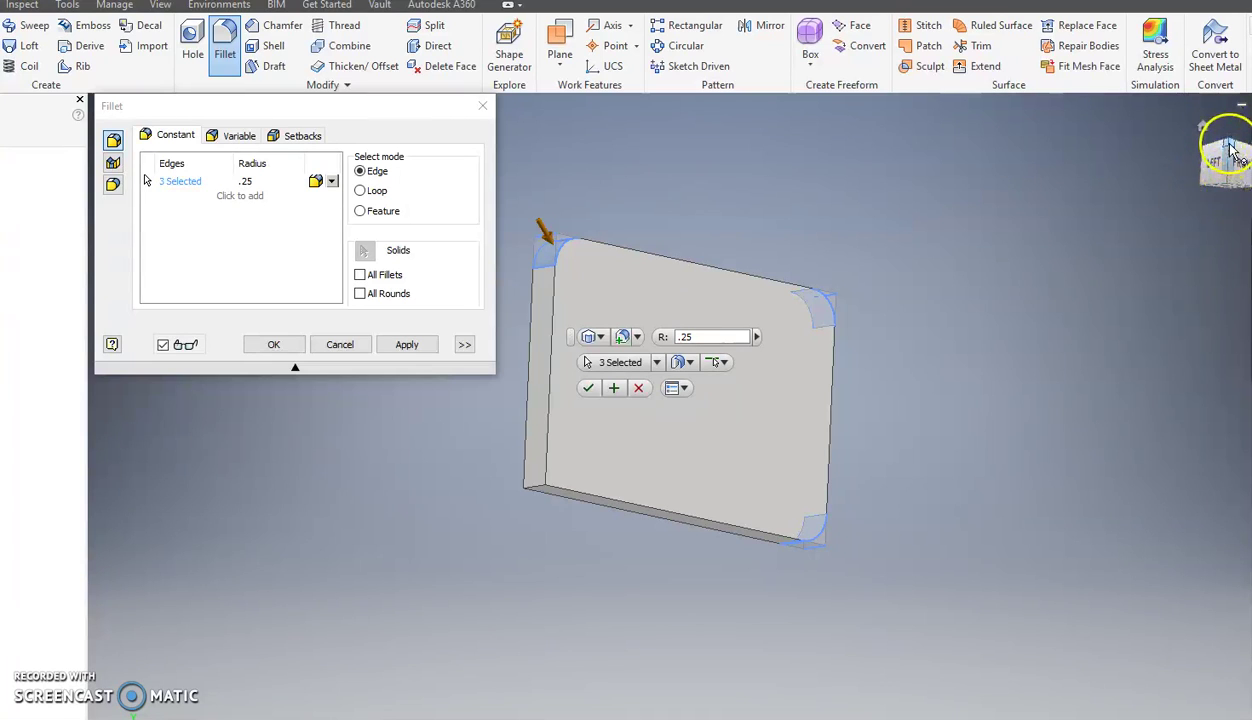
click(1232, 152)
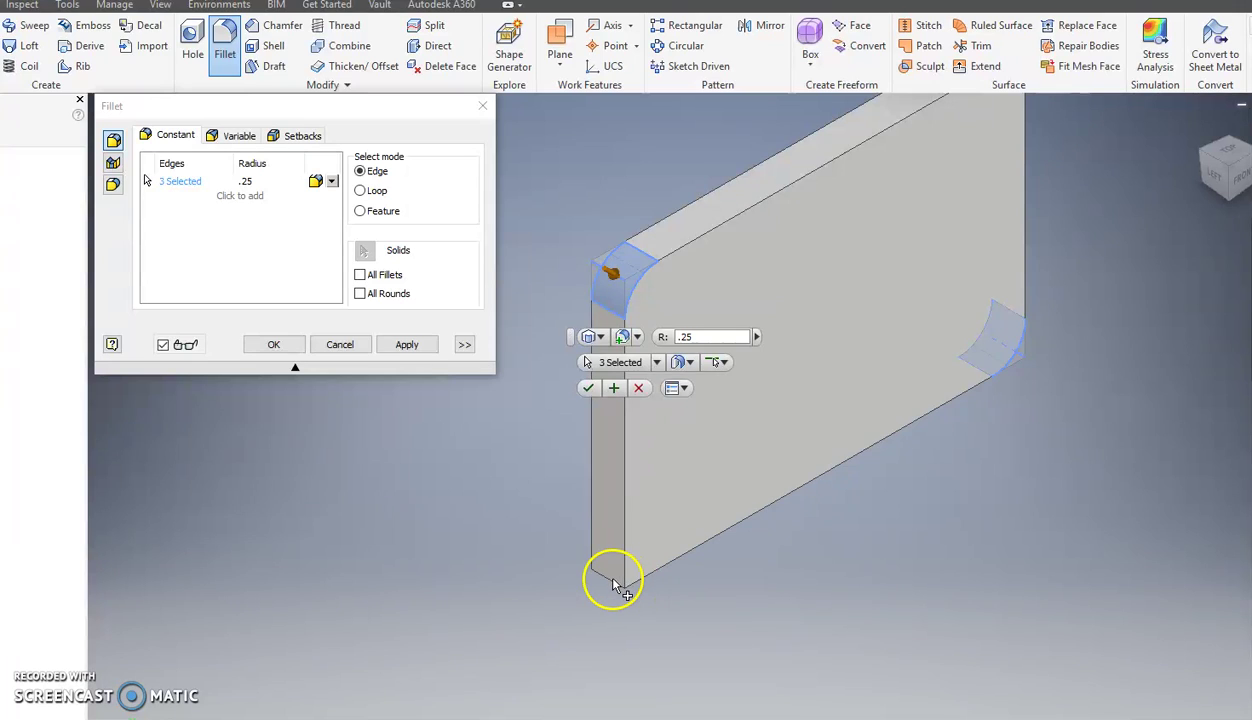
click(612, 584)
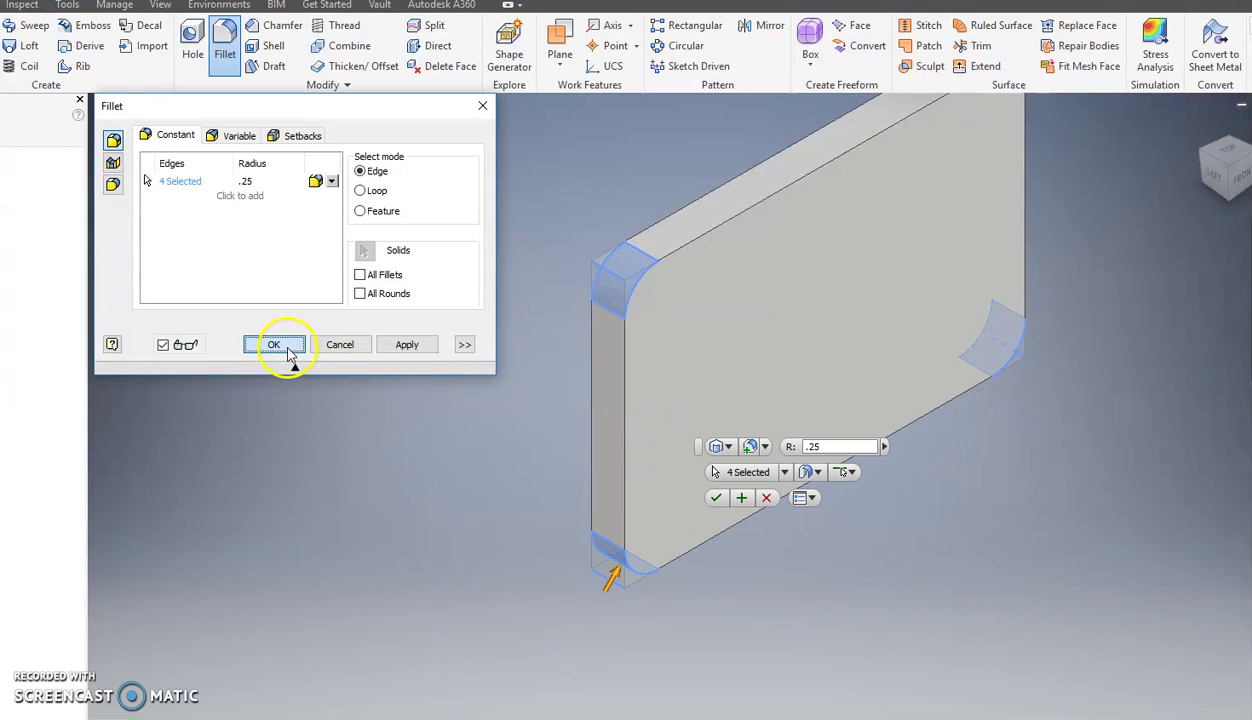
click(285, 347)
Compare the rounded plate with the finished CUBS WIN tag and return to the new part.
scroll(399, 466, up, 3)
shift+middle_drag(482, 470, 276, 438)
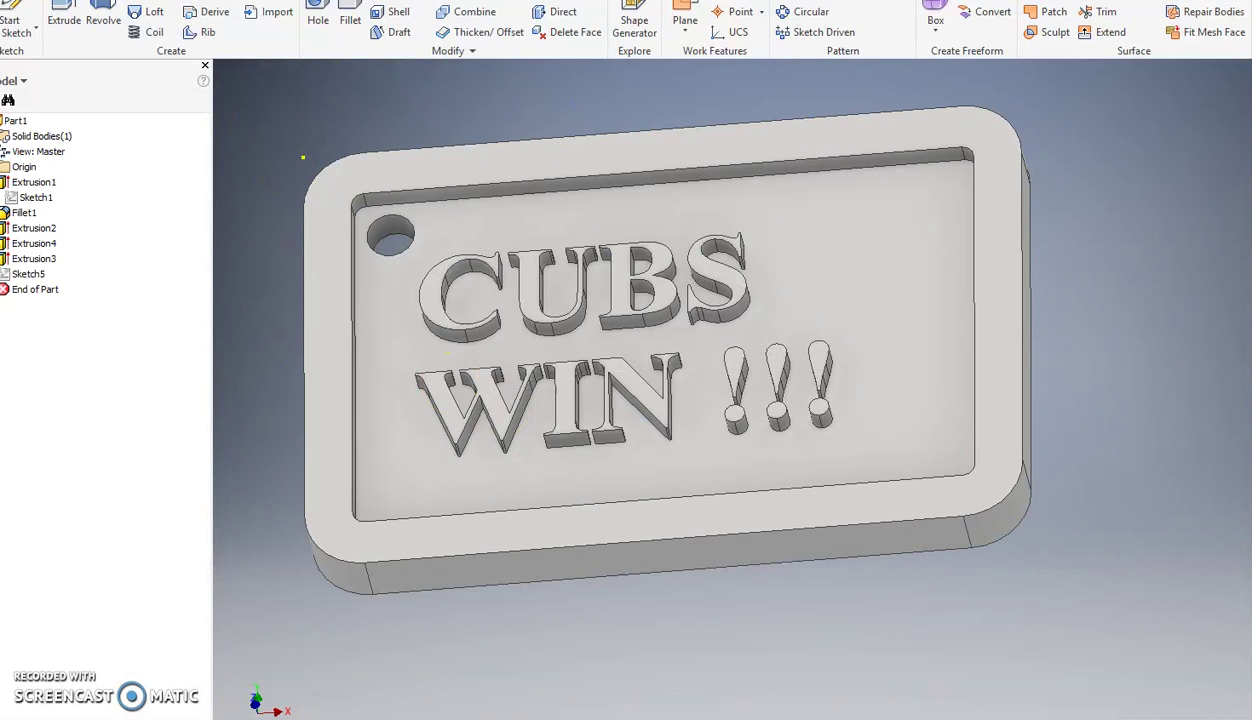
key(ctrl+Tab)
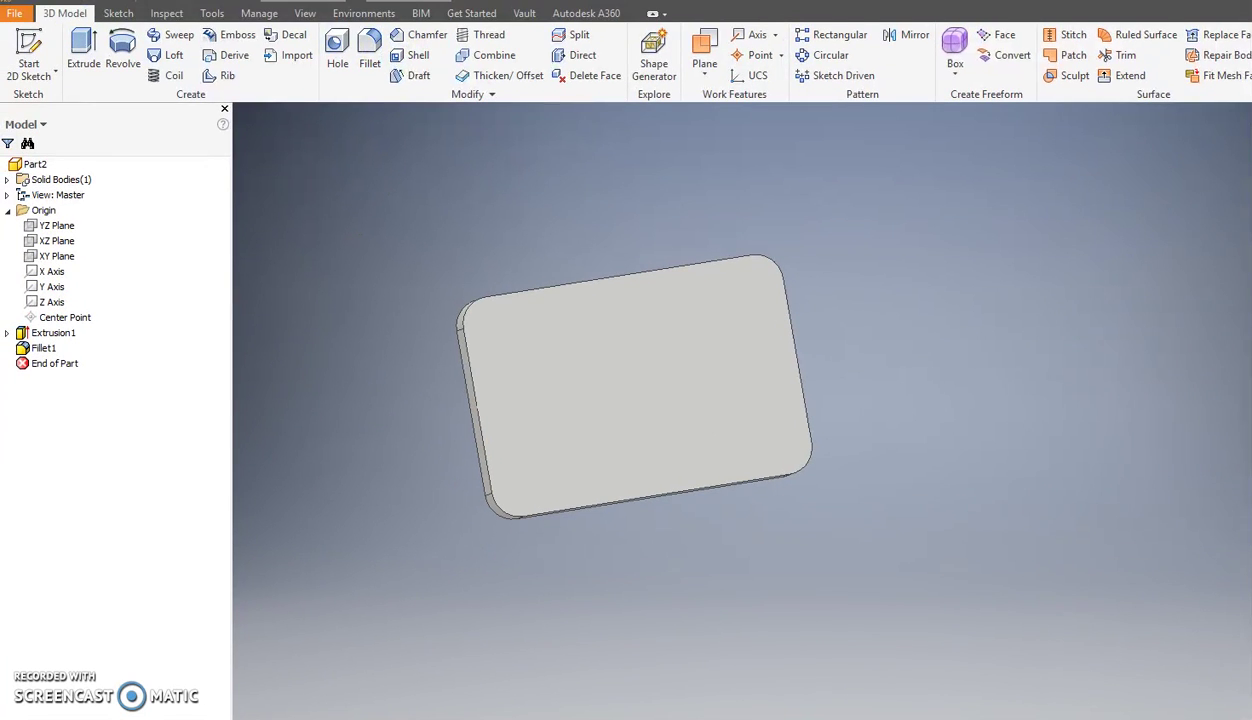
Start a sketch on the rounded plate's front face and project the face's outline into it.
click(522, 364)
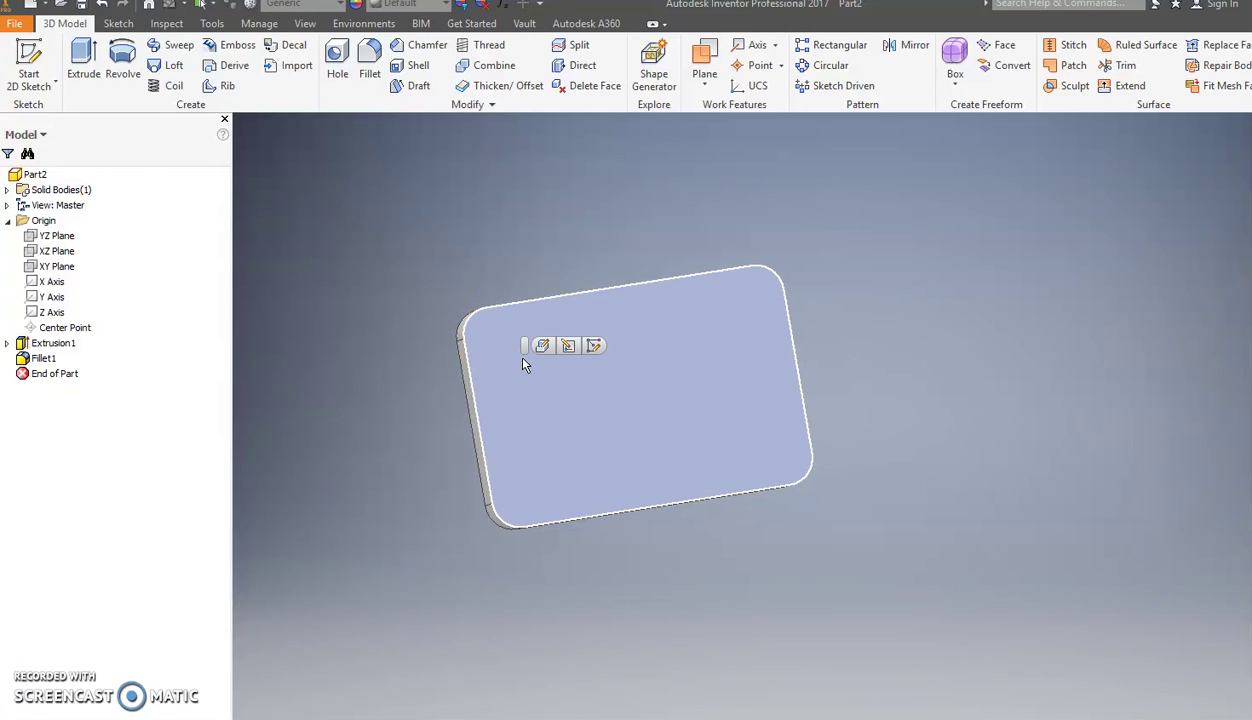
click(593, 346)
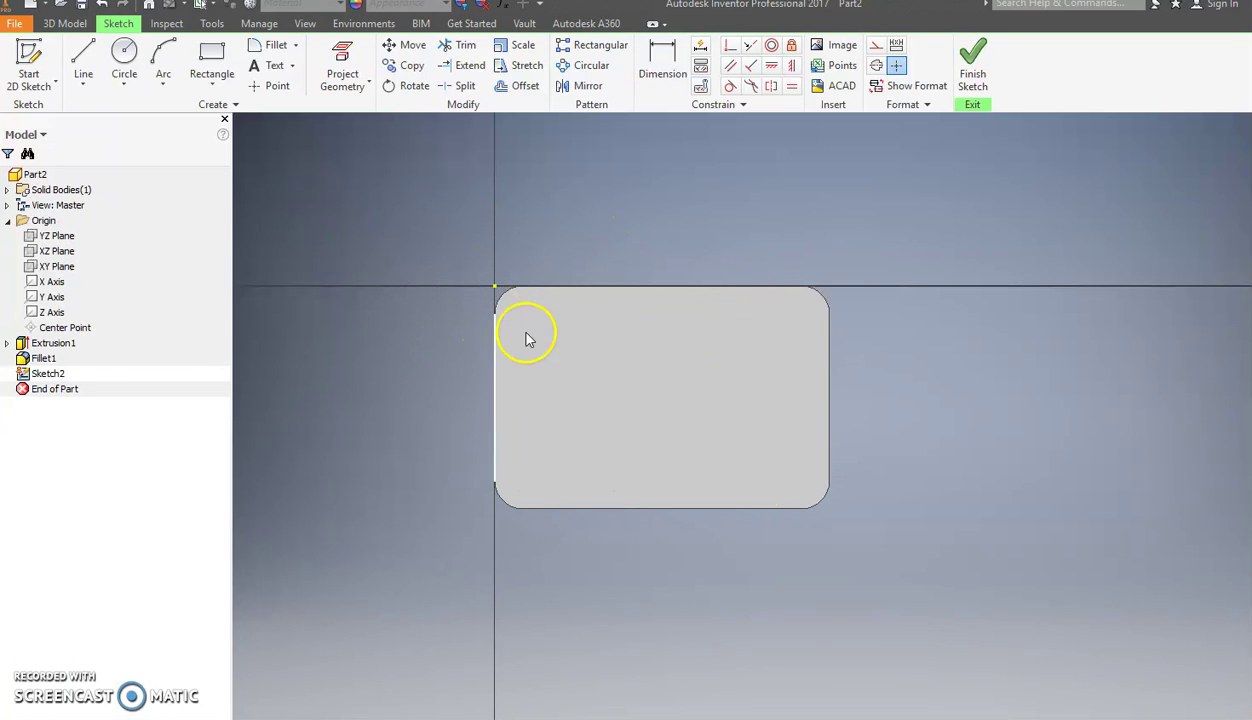
click(343, 55)
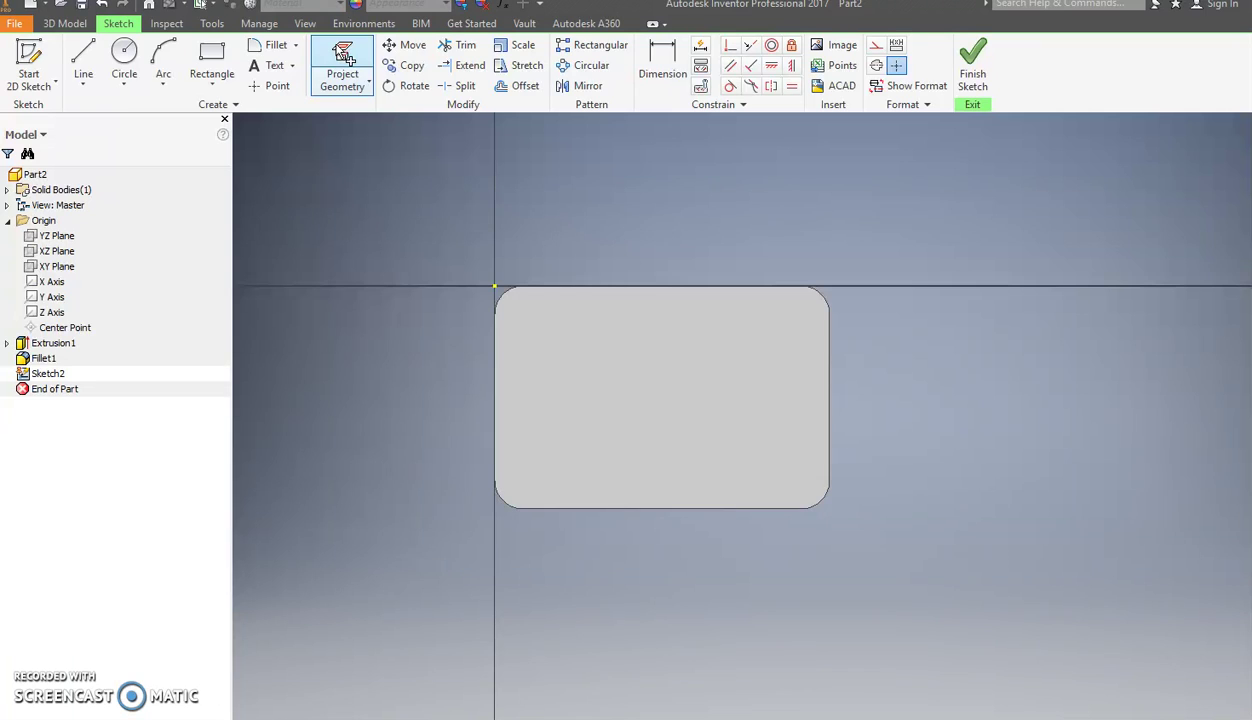
click(638, 323)
click(638, 330)
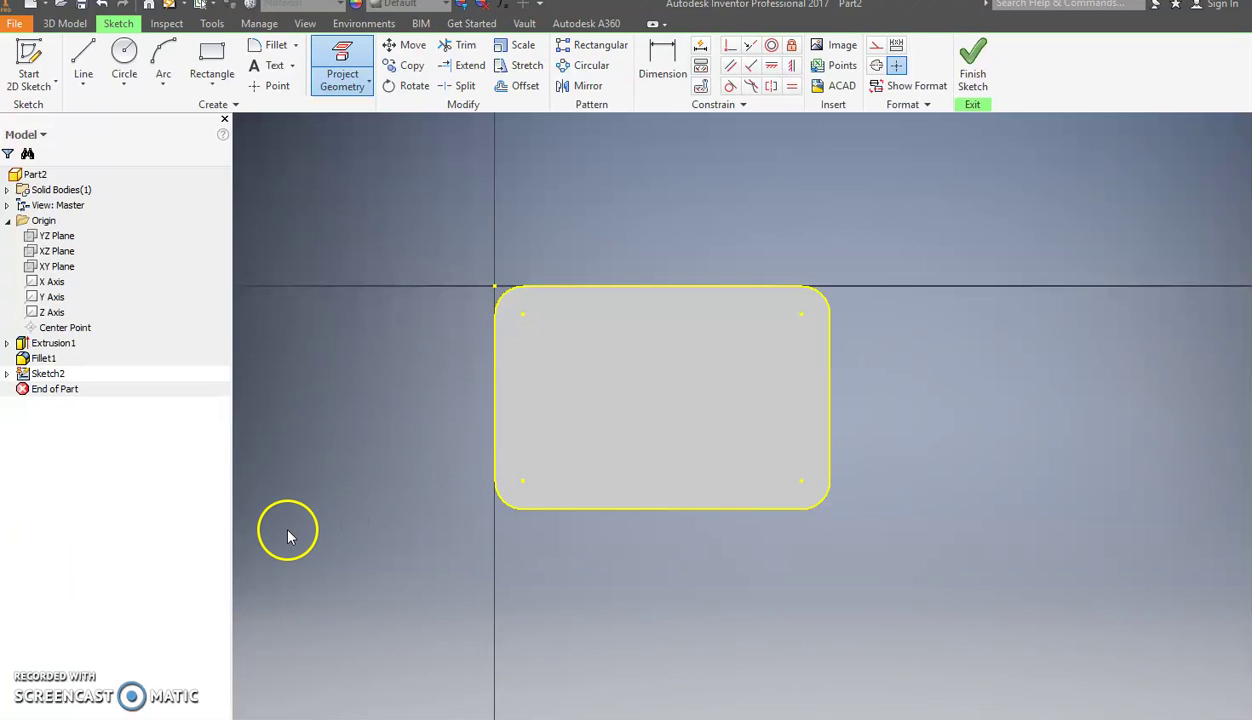
key(Escape)
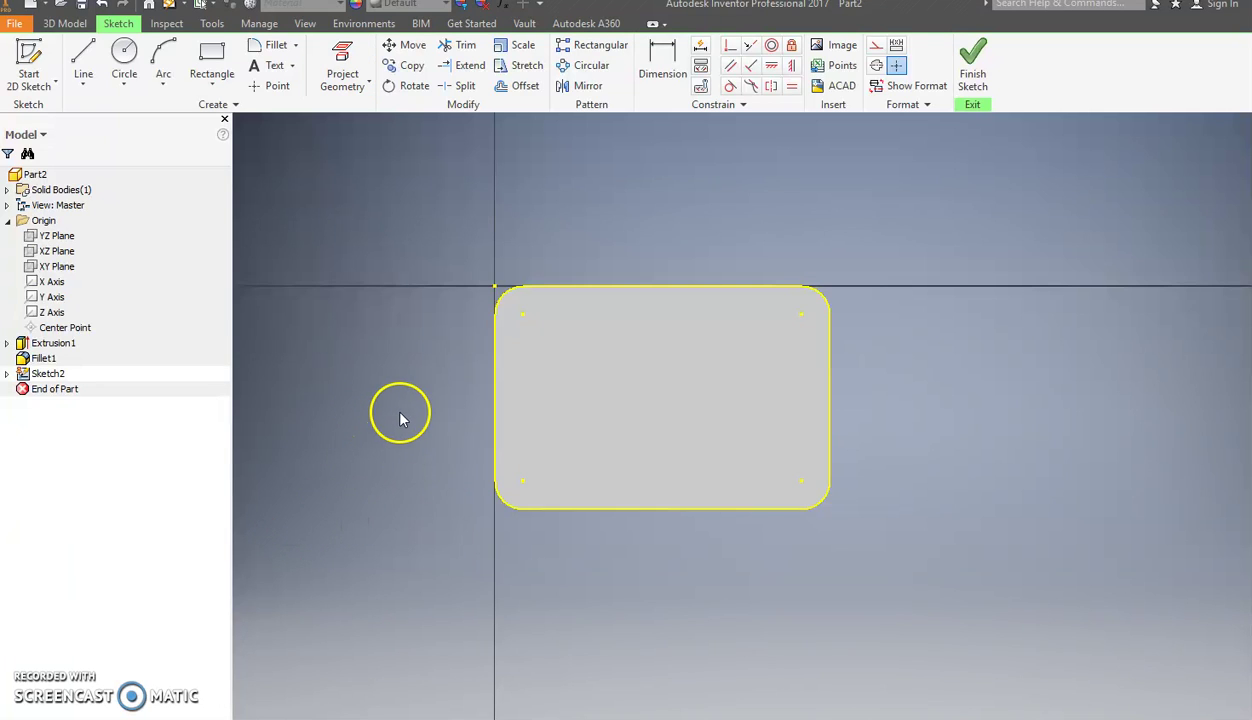
Offset the projected plate outline inward by 0.2 in and finish the sketch.
scroll(579, 408, down, 3)
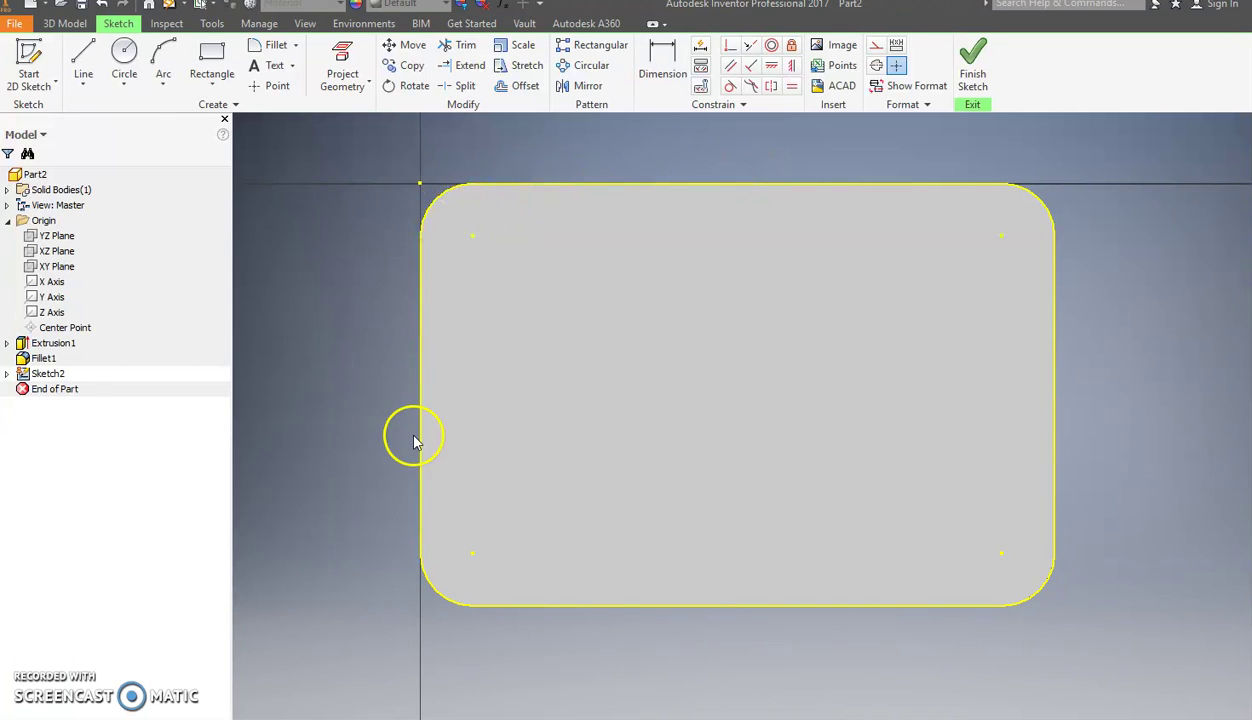
click(516, 88)
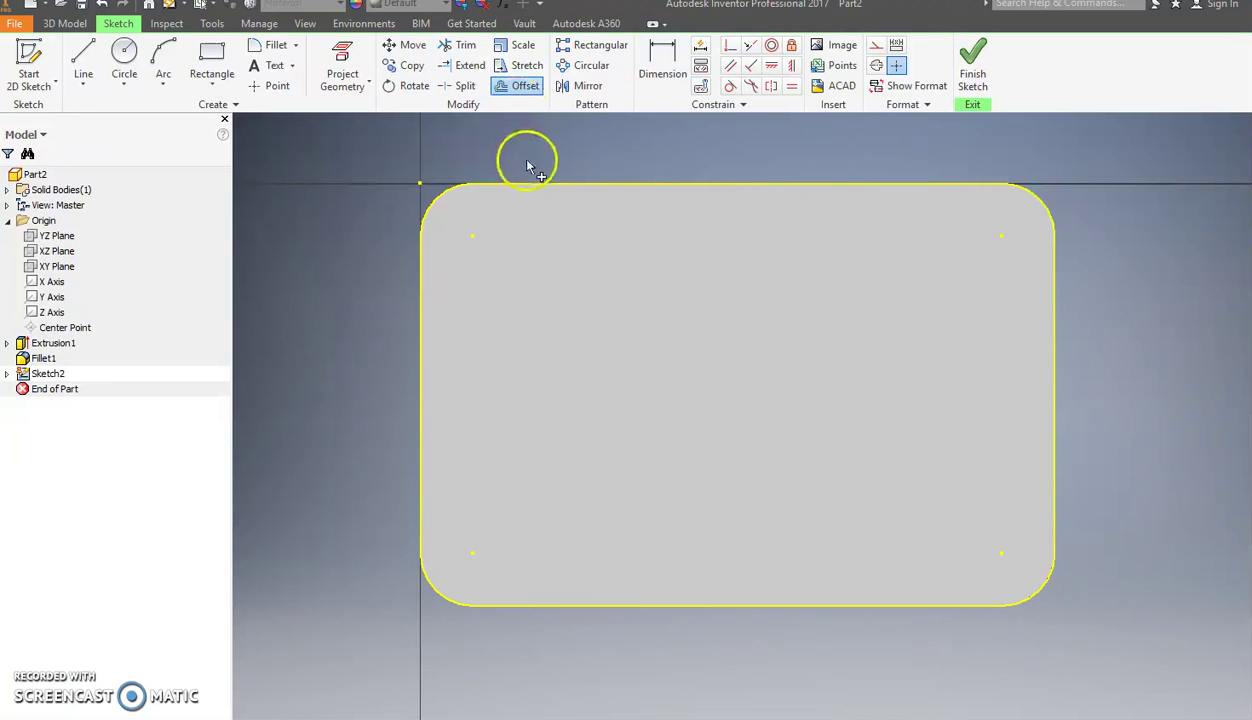
click(533, 188)
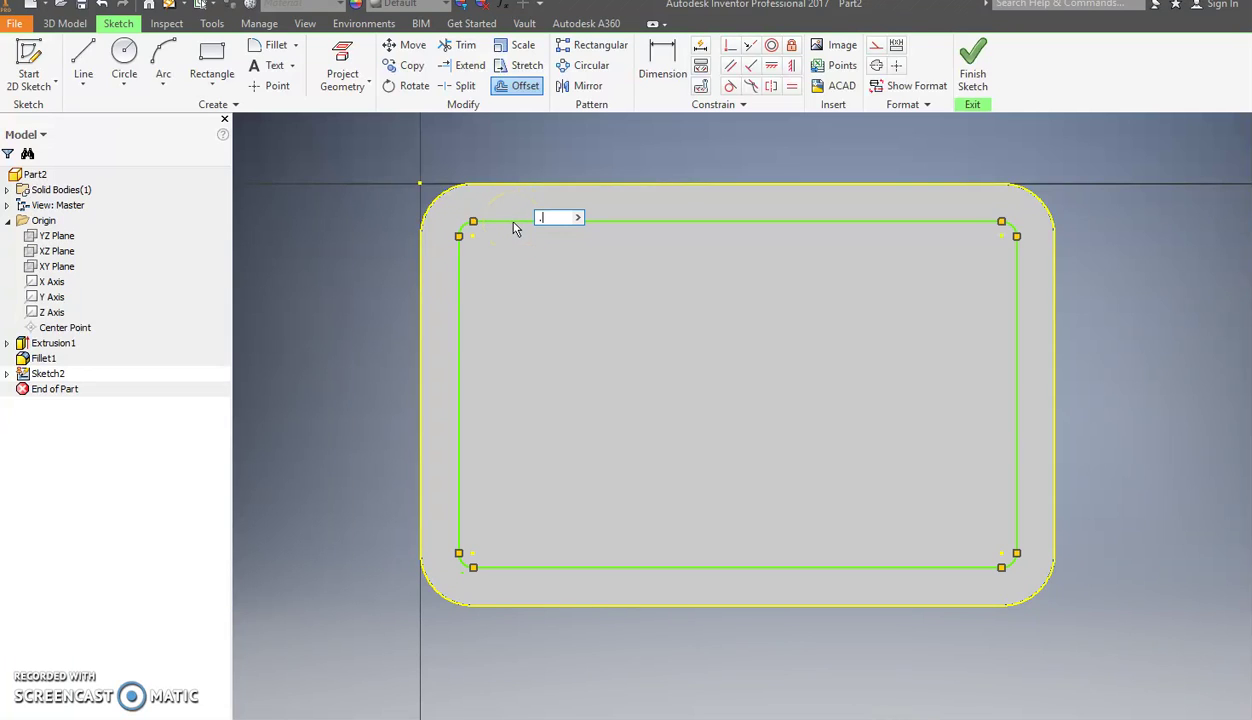
key(Return)
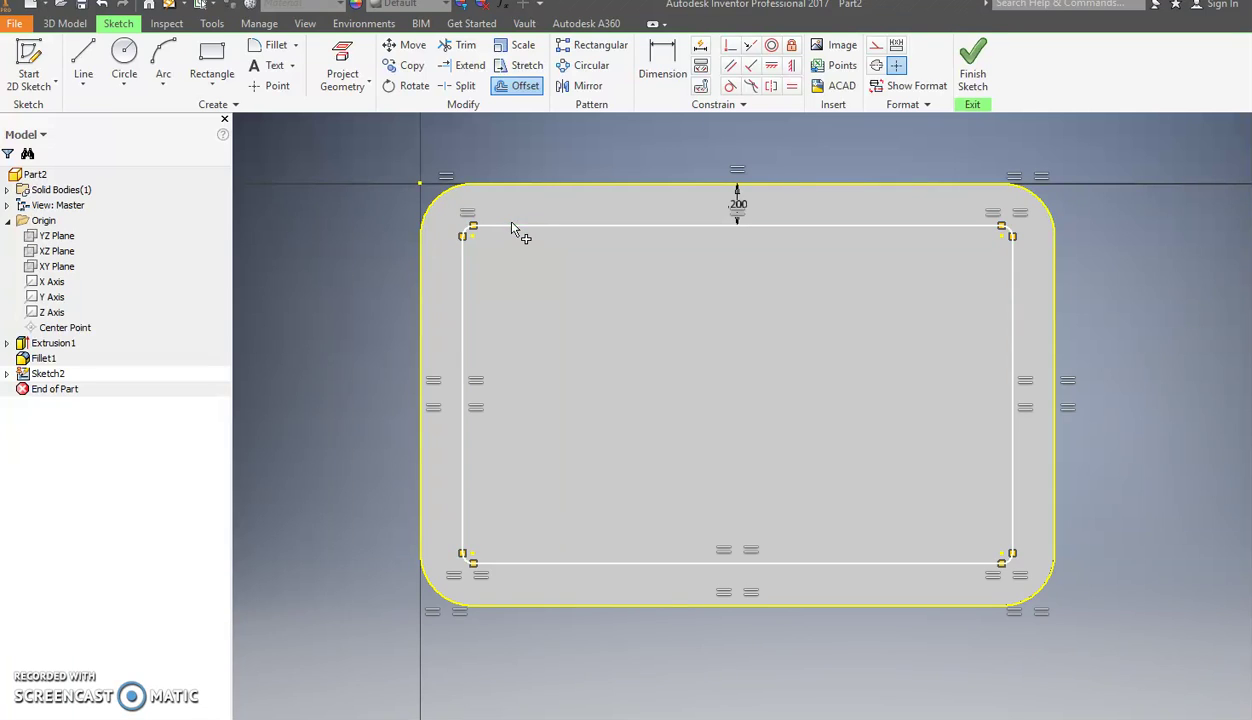
click(996, 216)
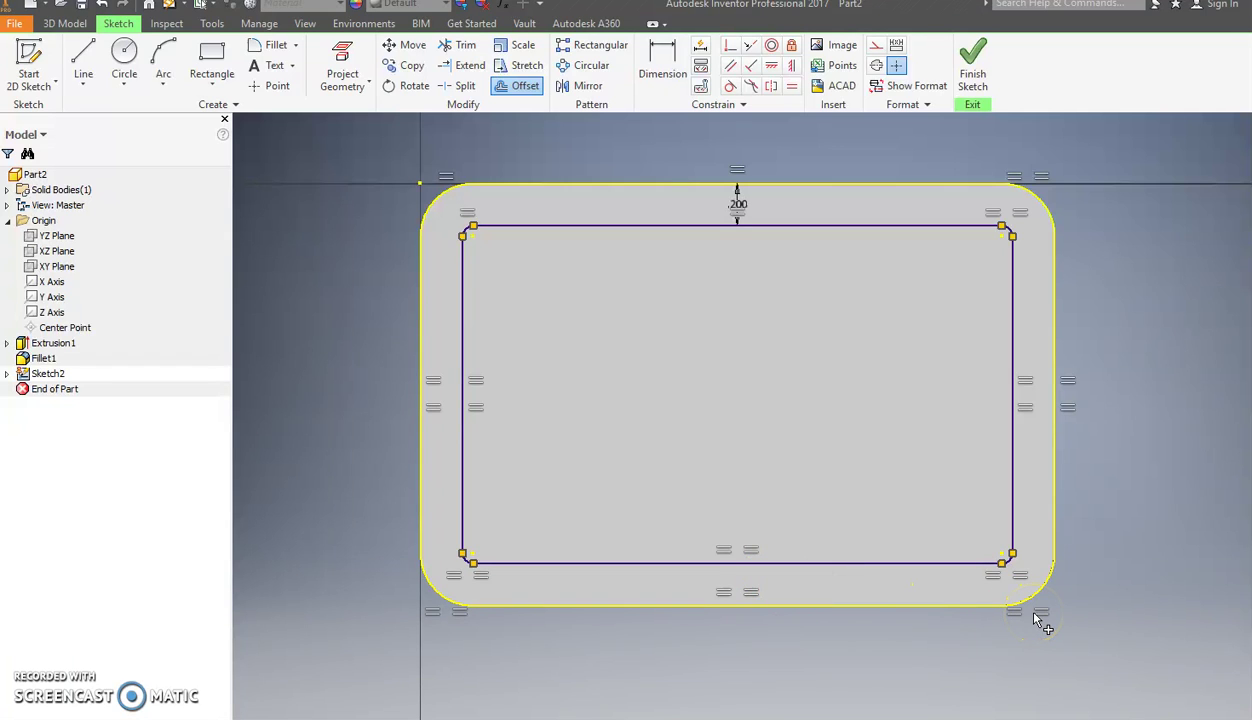
key(Escape)
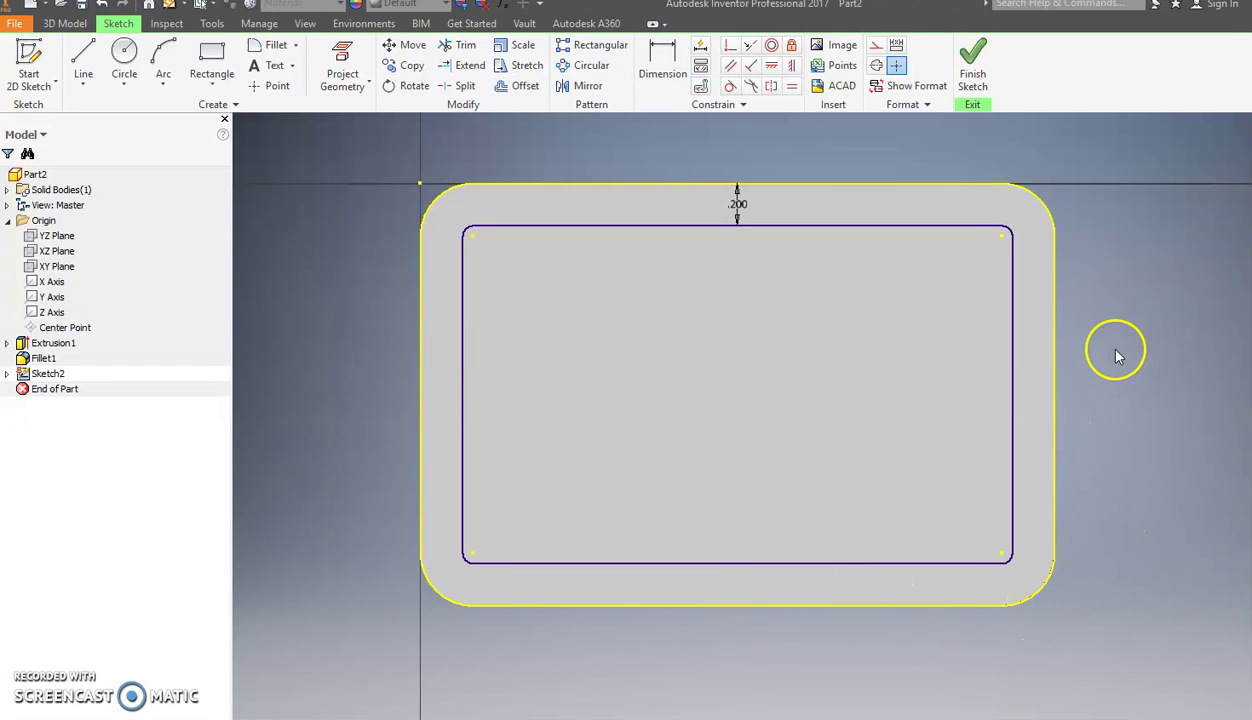
click(973, 76)
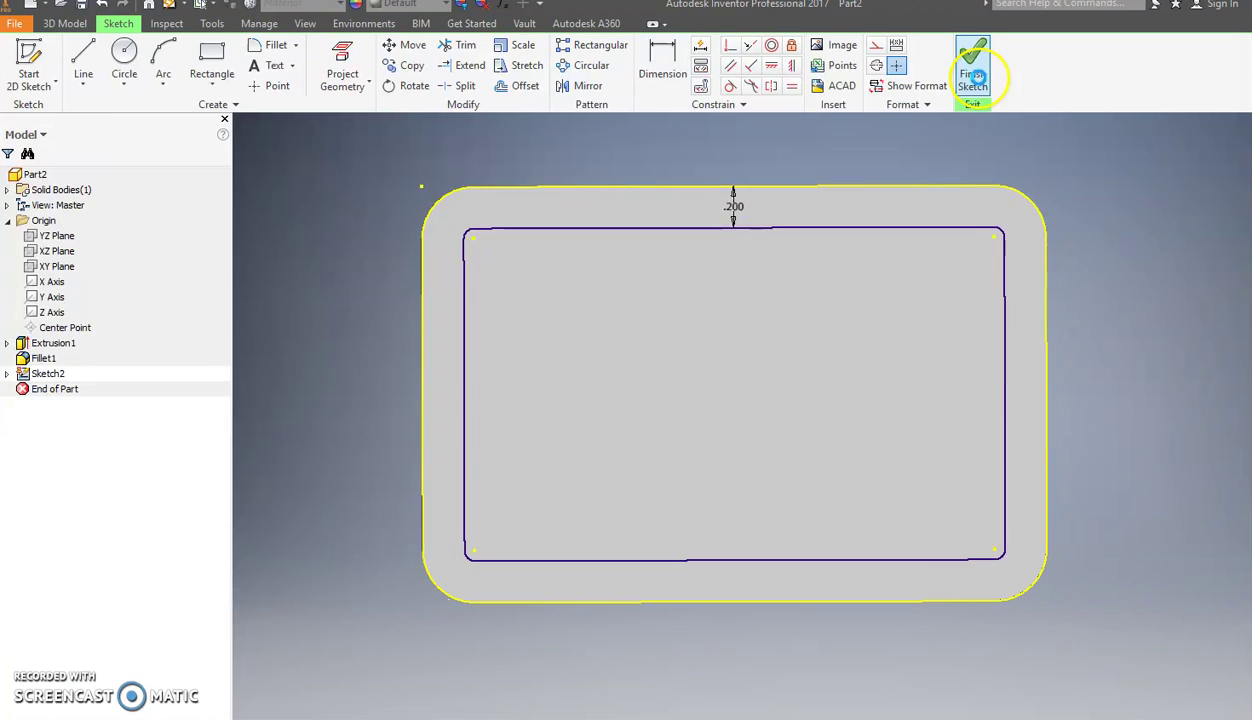
Extrude the inner rounded rectangle as a cut 0.1 in deep into the plate, leaving a raised rim.
middle_drag(778, 383, 693, 456)
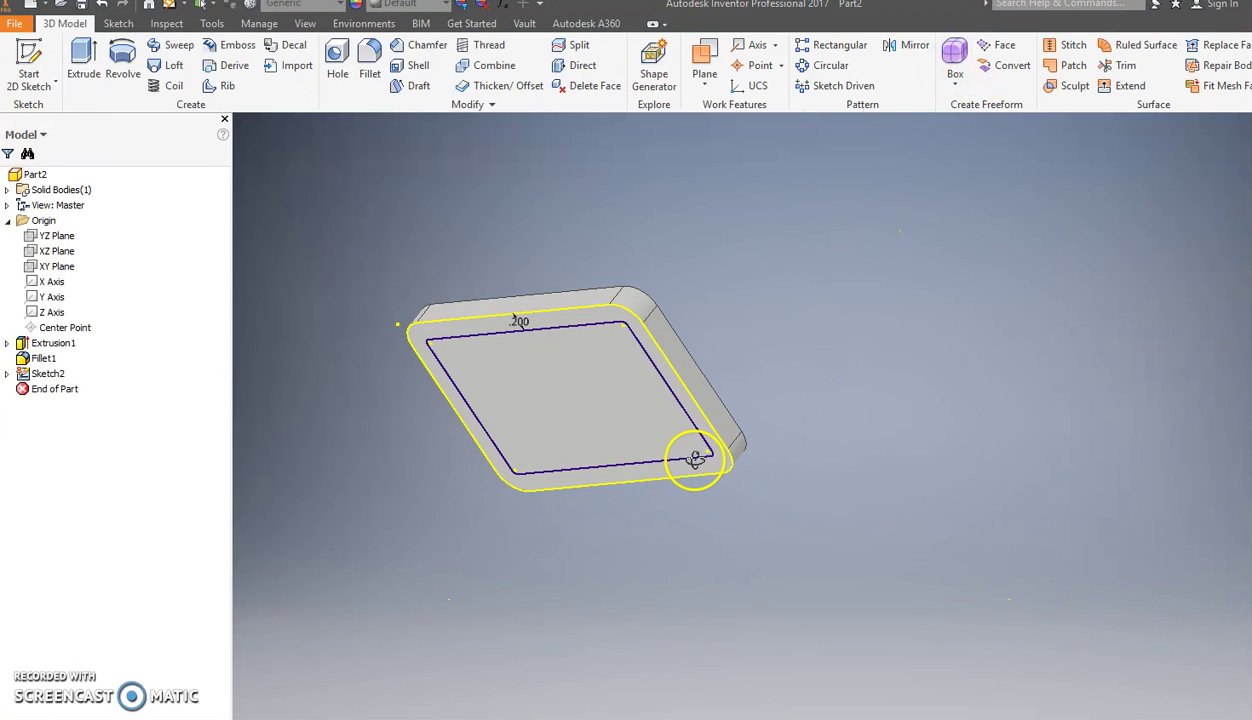
click(85, 68)
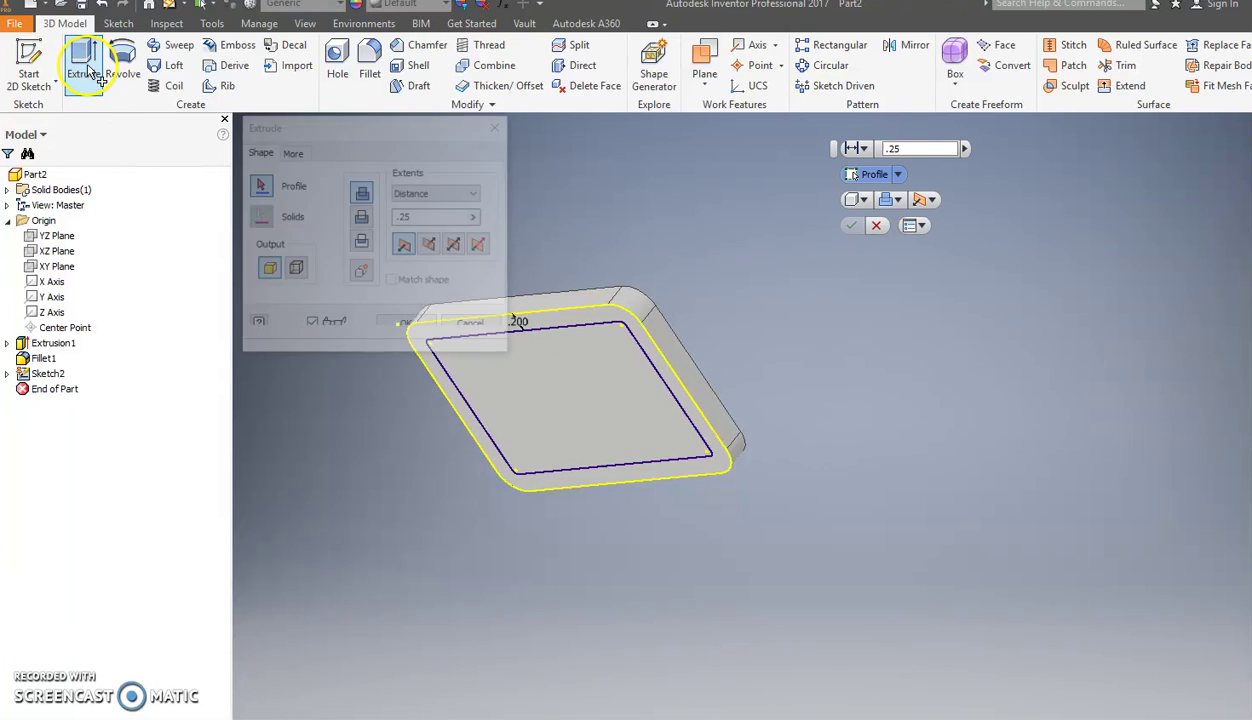
click(566, 405)
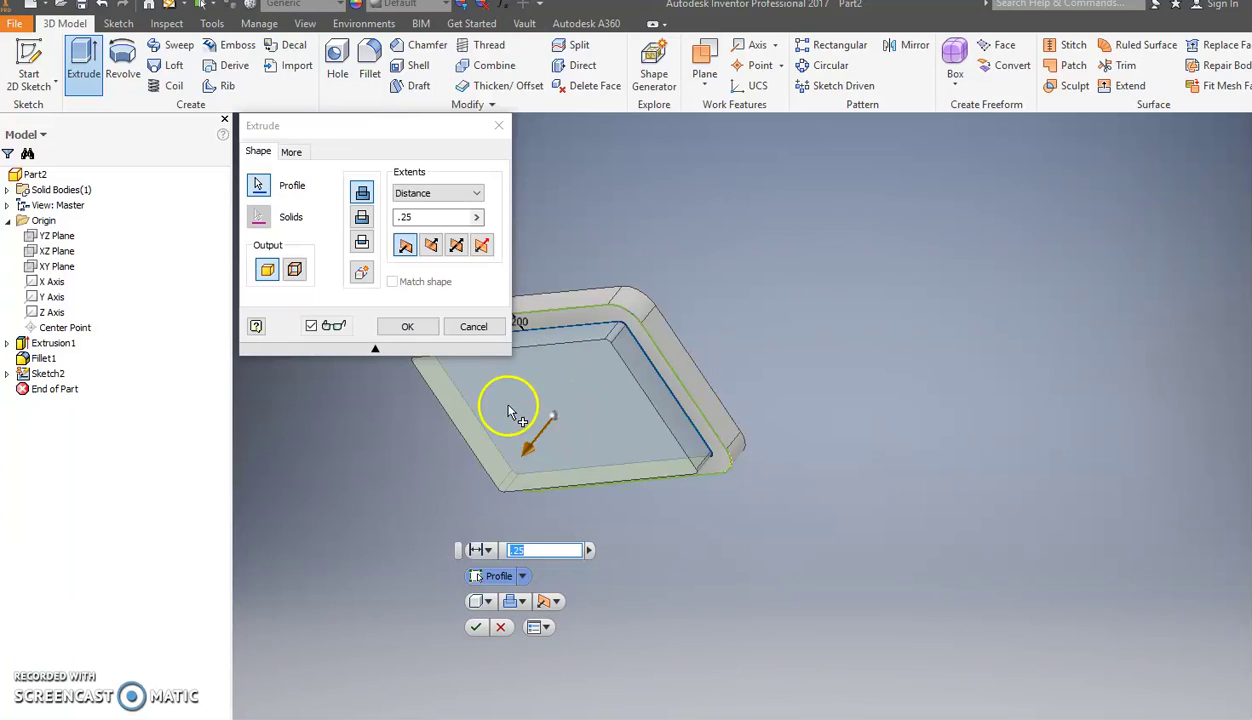
click(430, 246)
click(433, 218)
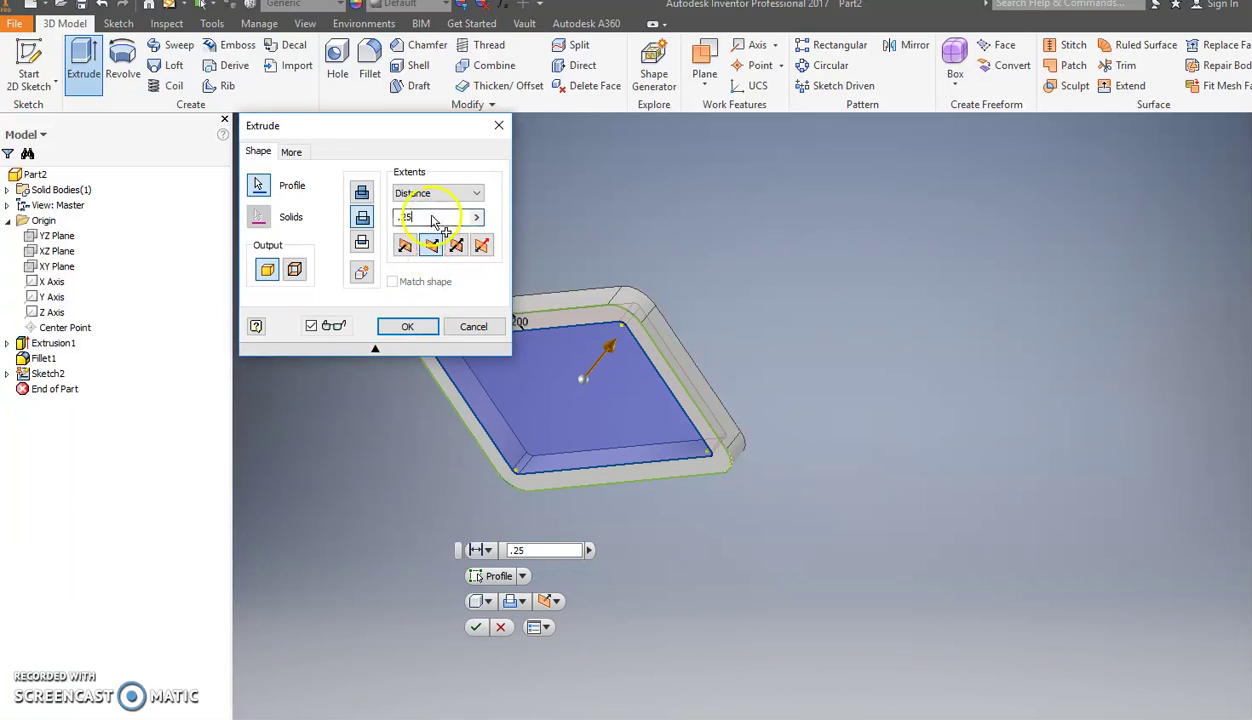
drag(433, 218, 354, 220)
text(.1)
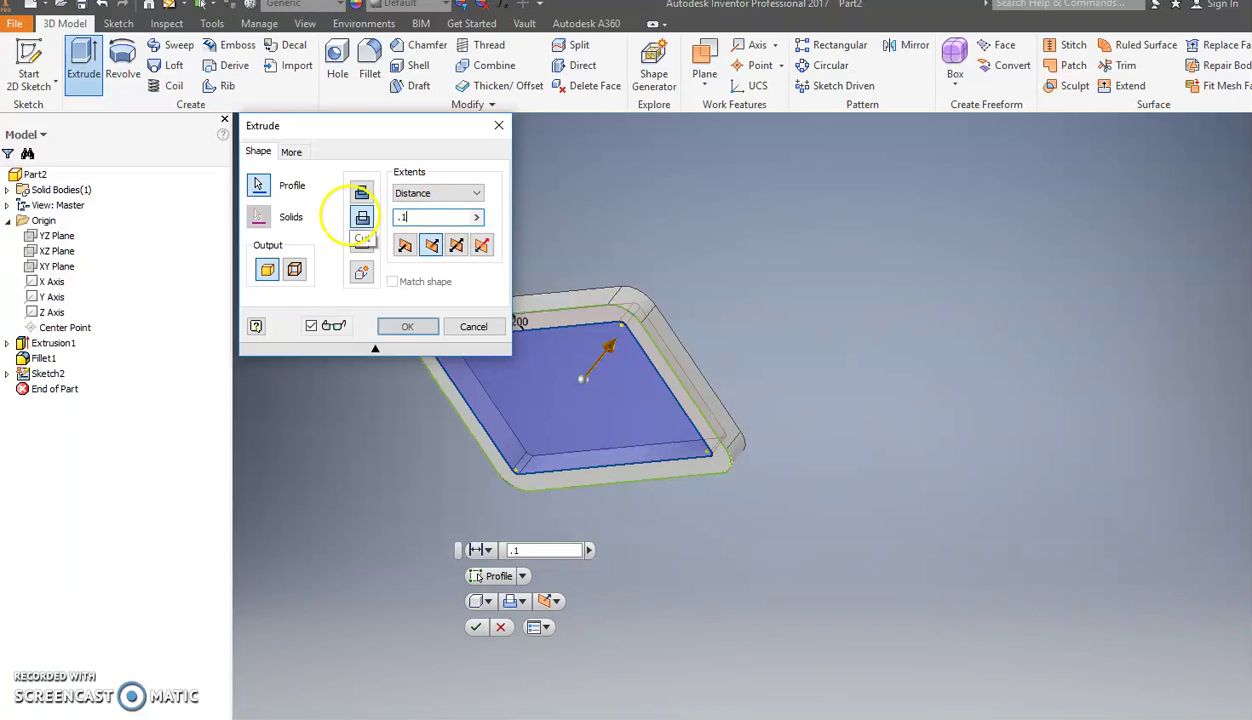
key(Return)
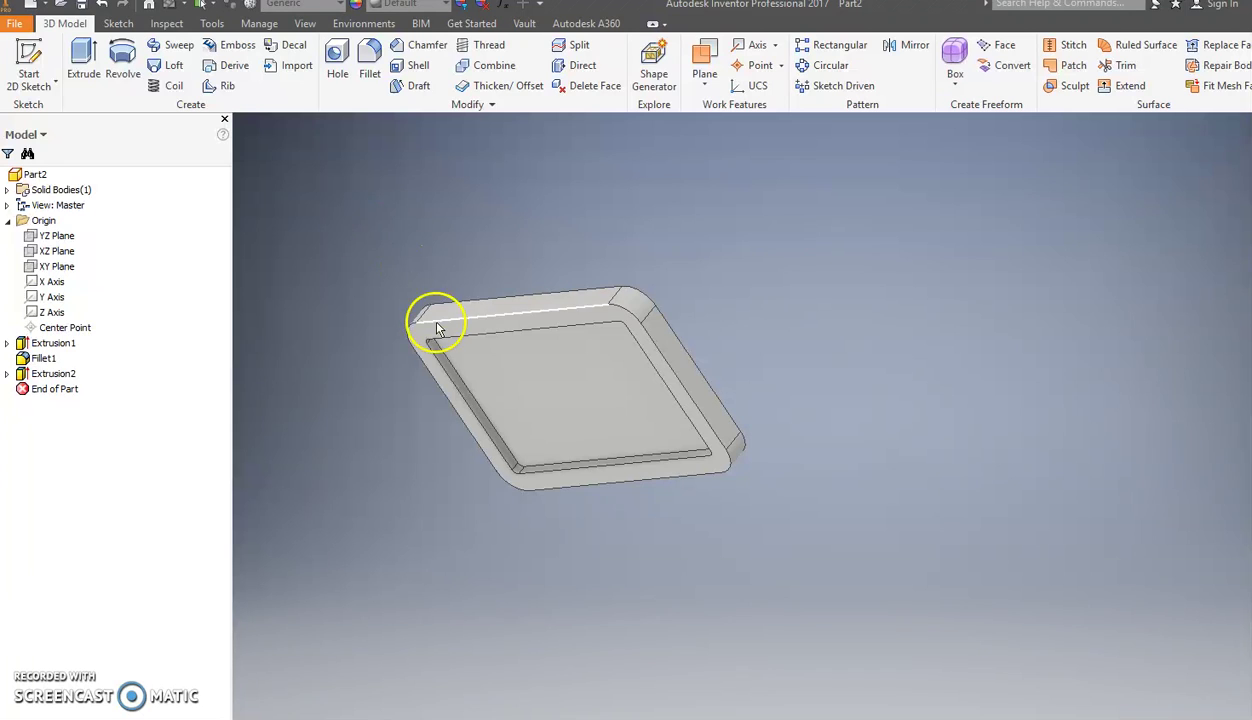
Start a new sketch on the floor of the plate's recessed pocket.
shift+middle_drag(416, 407, 1096, 341)
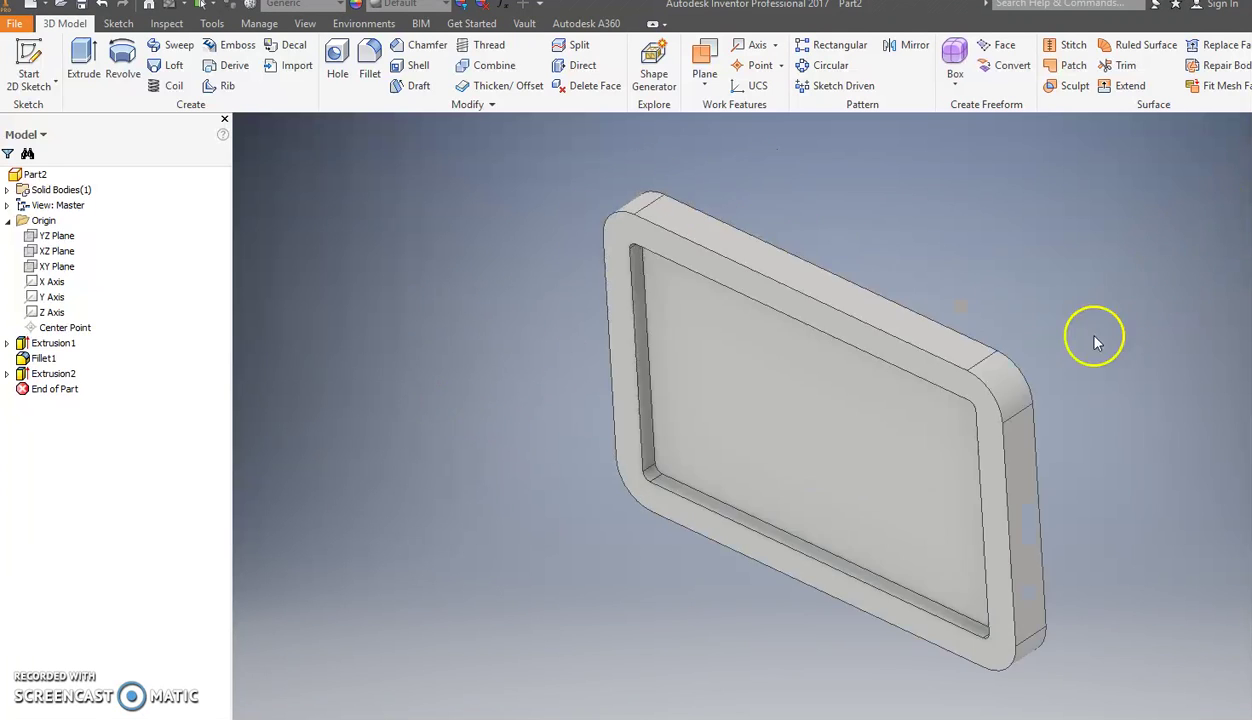
shift+middle_drag(955, 425, 802, 399)
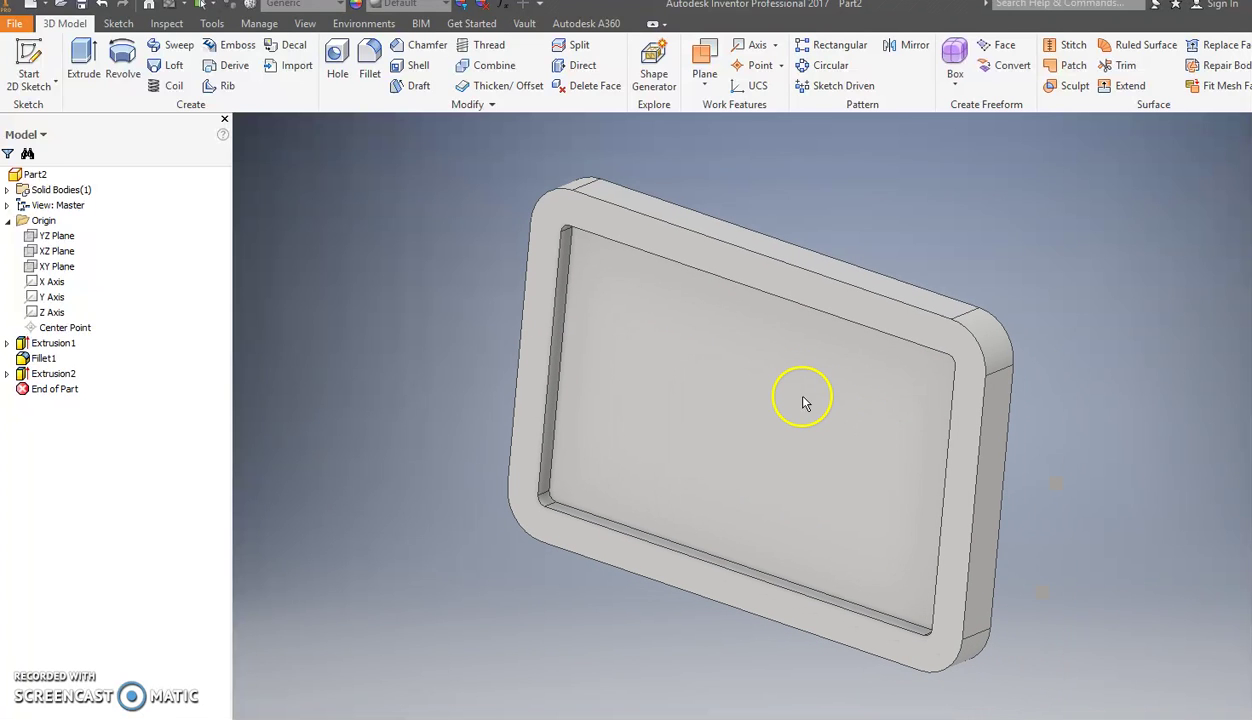
click(611, 405)
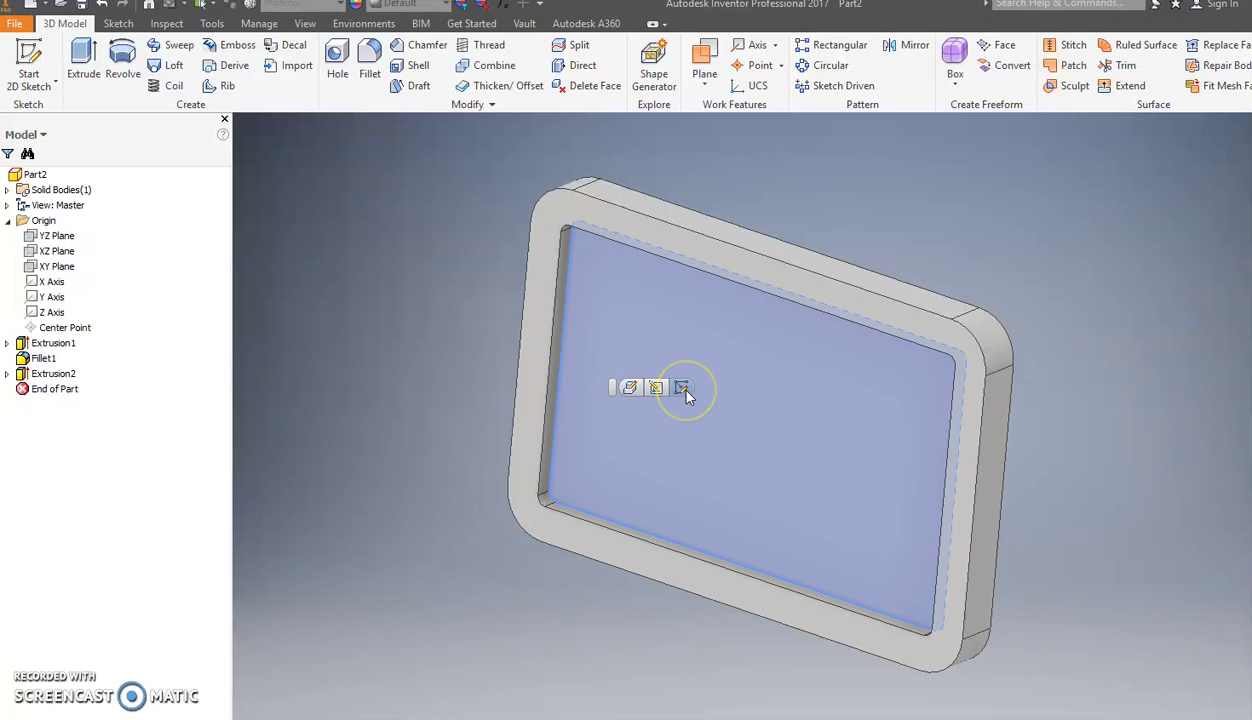
click(685, 390)
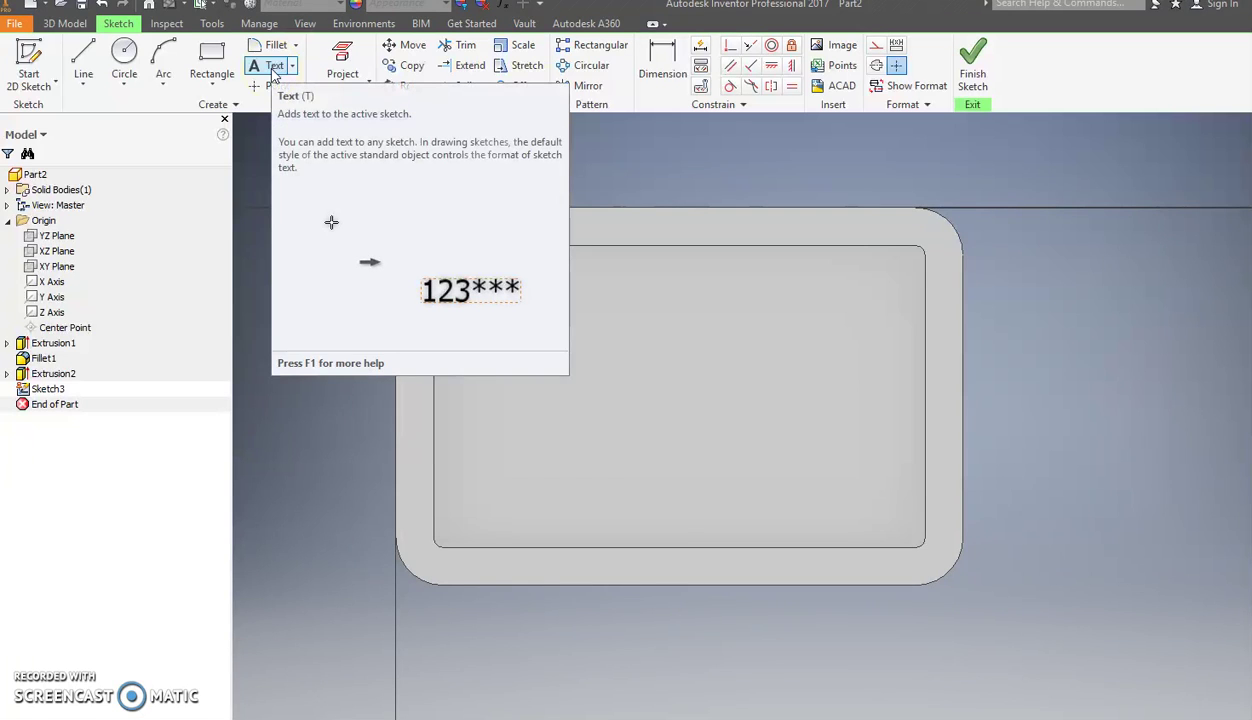
Place sketch text on the pocket floor reading "CUBS WIN!!!" at 0.250 in height and make it bold.
click(273, 66)
click(415, 267)
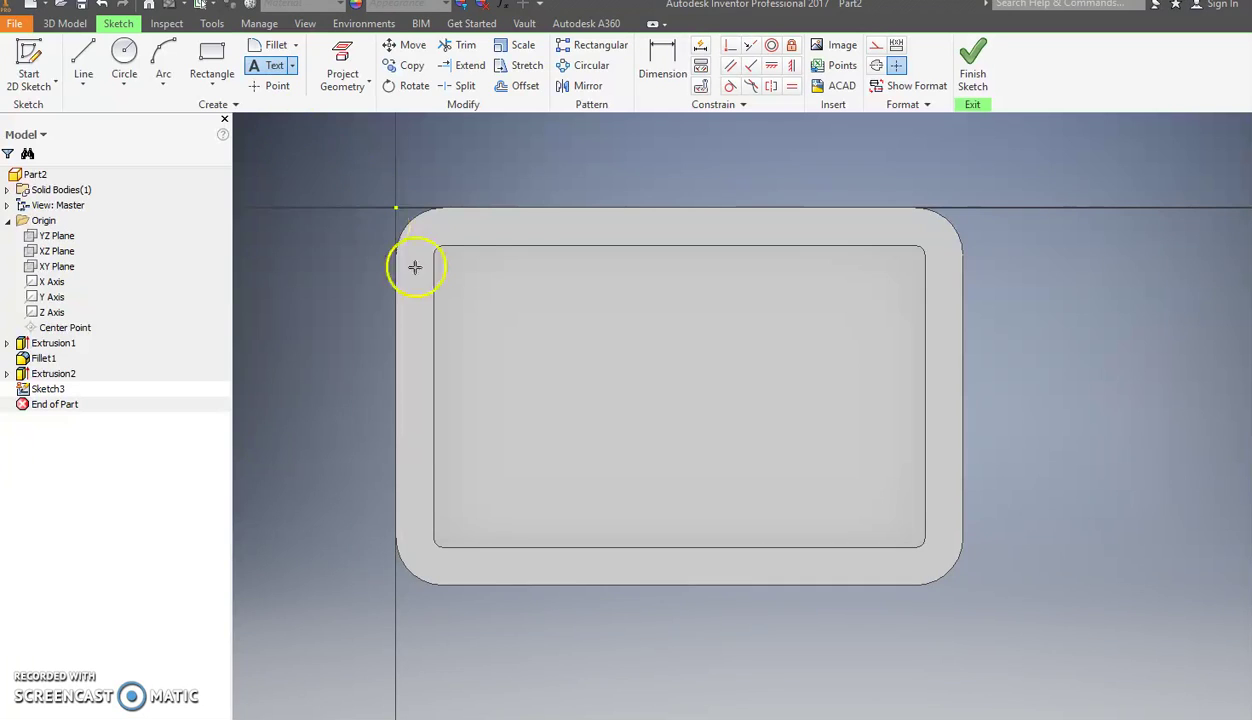
click(540, 423)
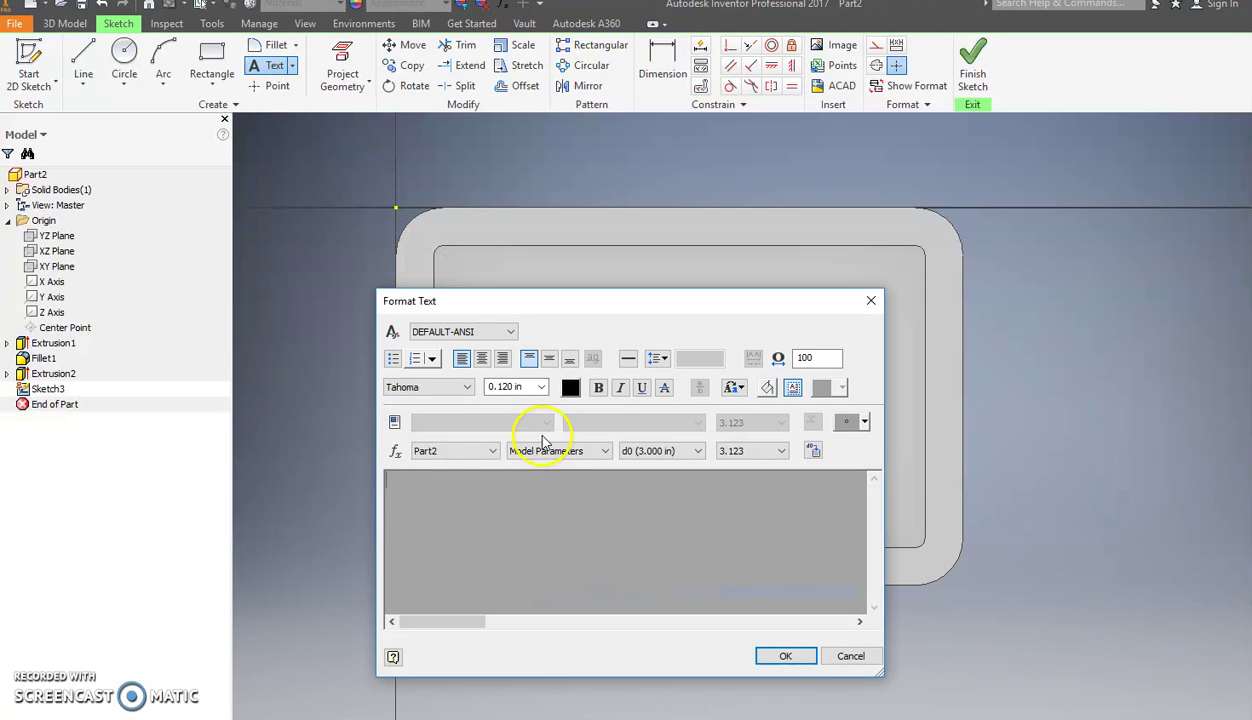
click(534, 387)
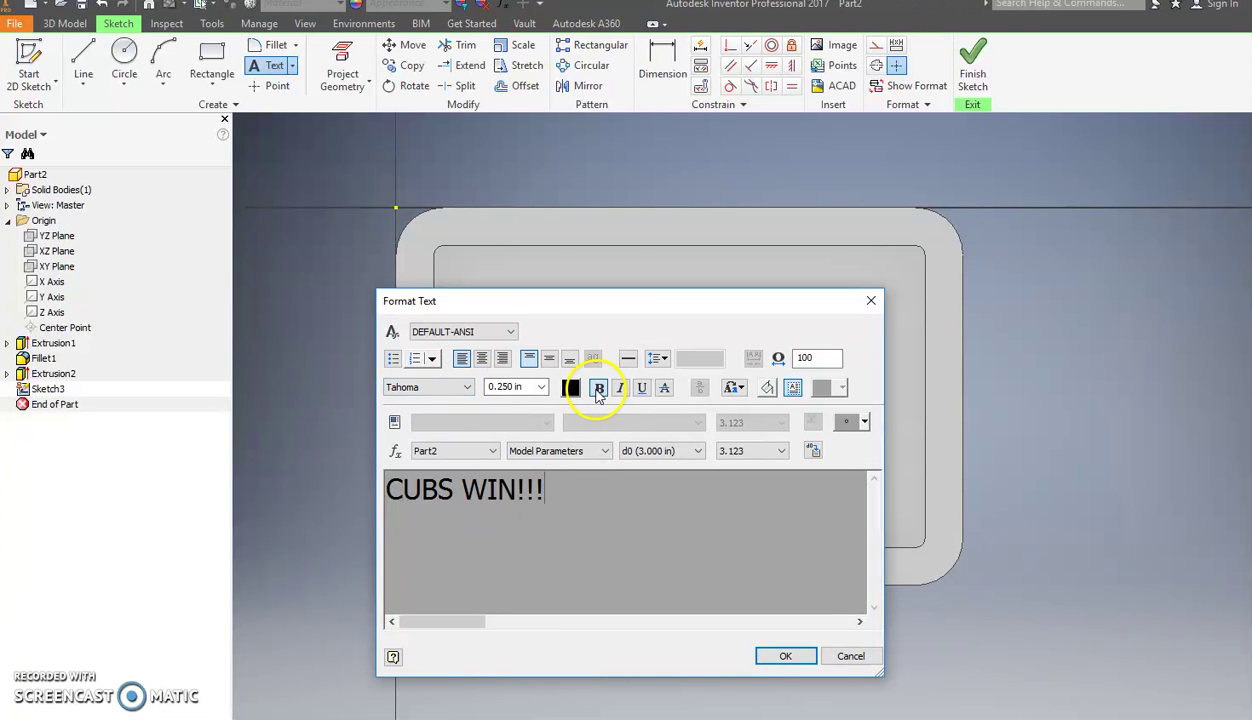
drag(560, 488, 305, 500)
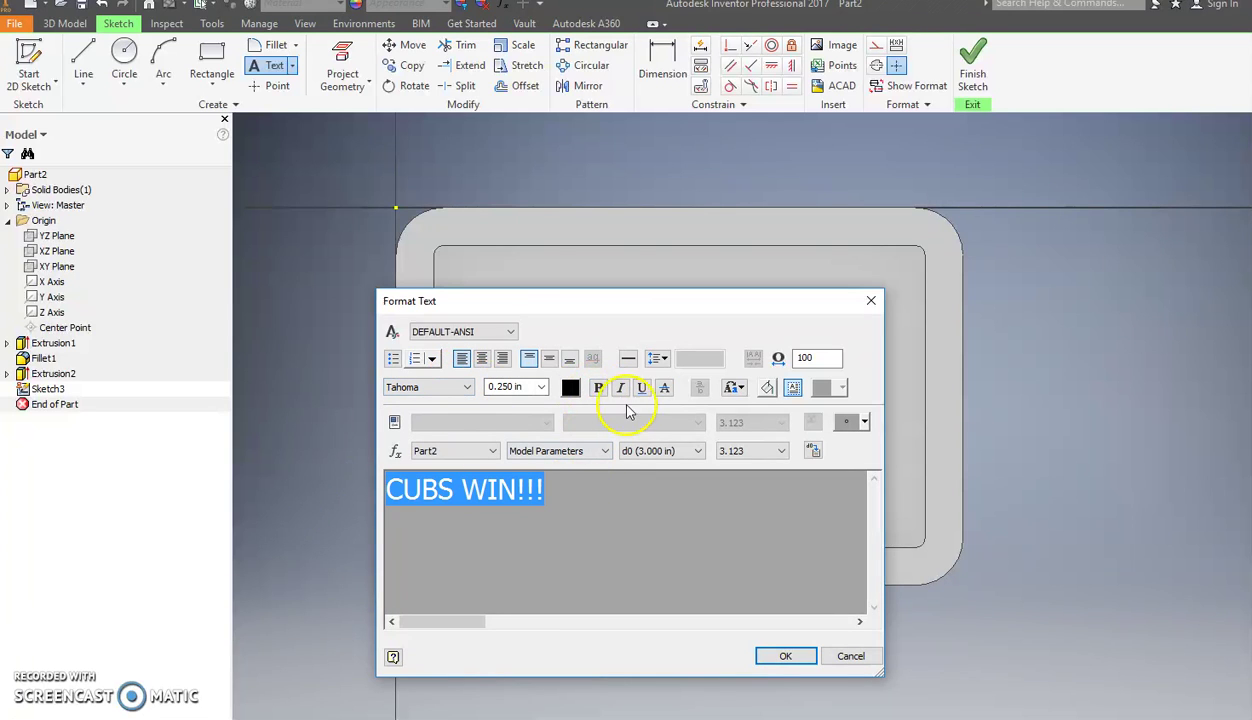
click(599, 389)
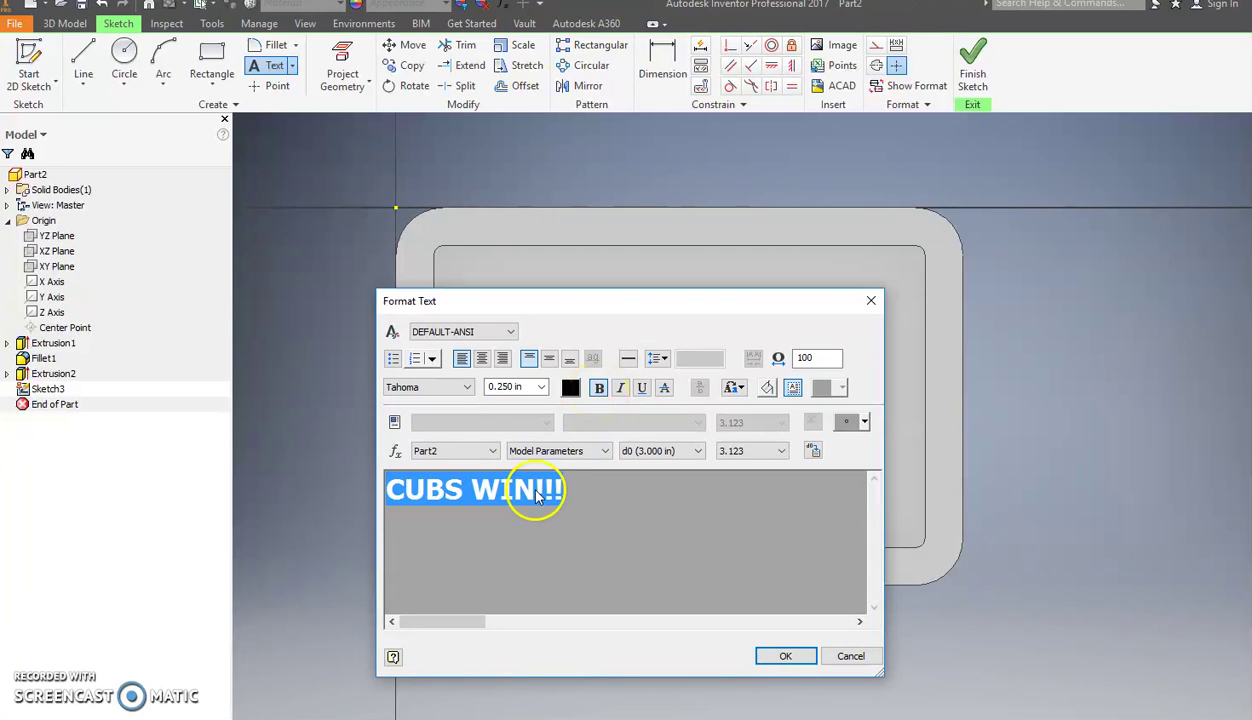
Try the Swis721 Ex BT and Times New Roman fonts on the CUBS WIN!!! text.
click(466, 387)
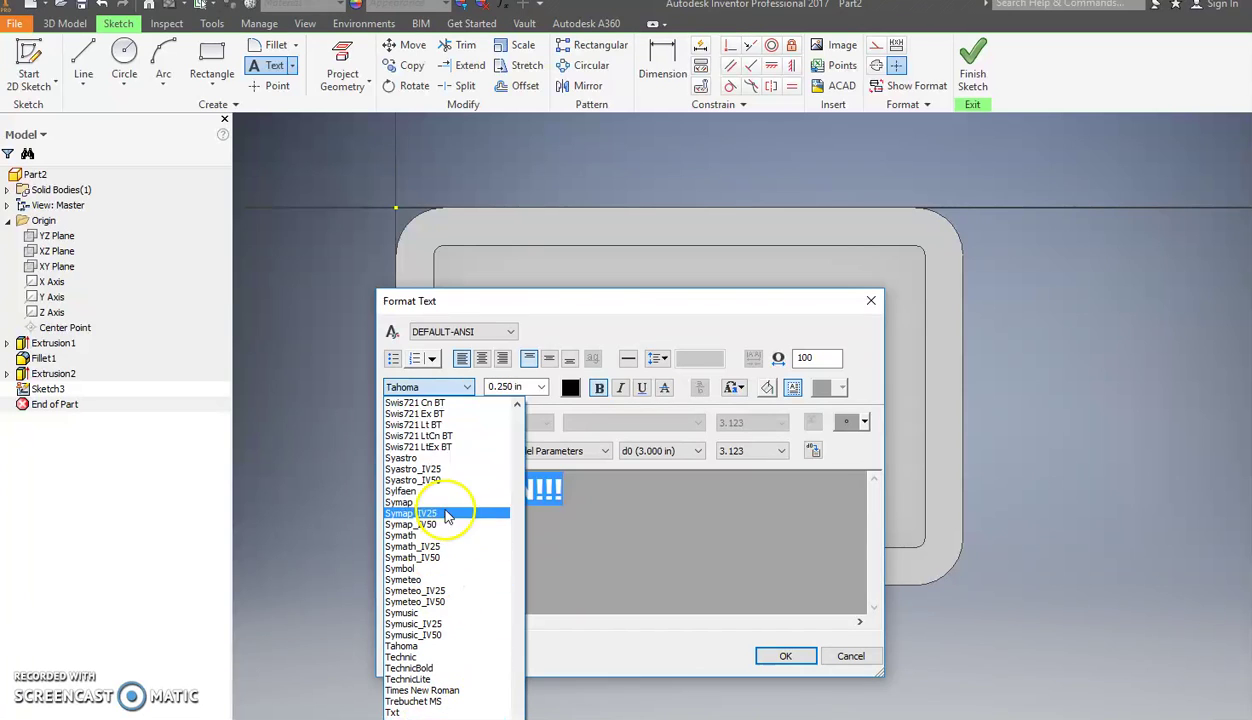
click(441, 416)
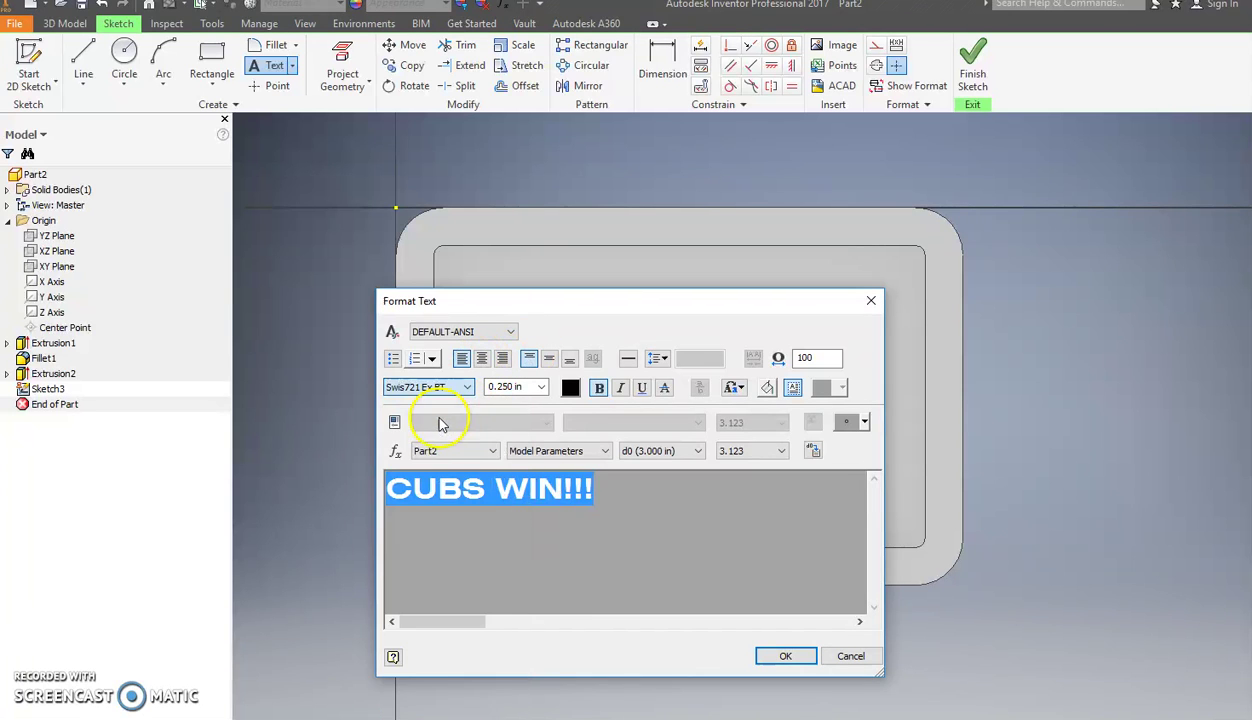
drag(511, 303, 462, 133)
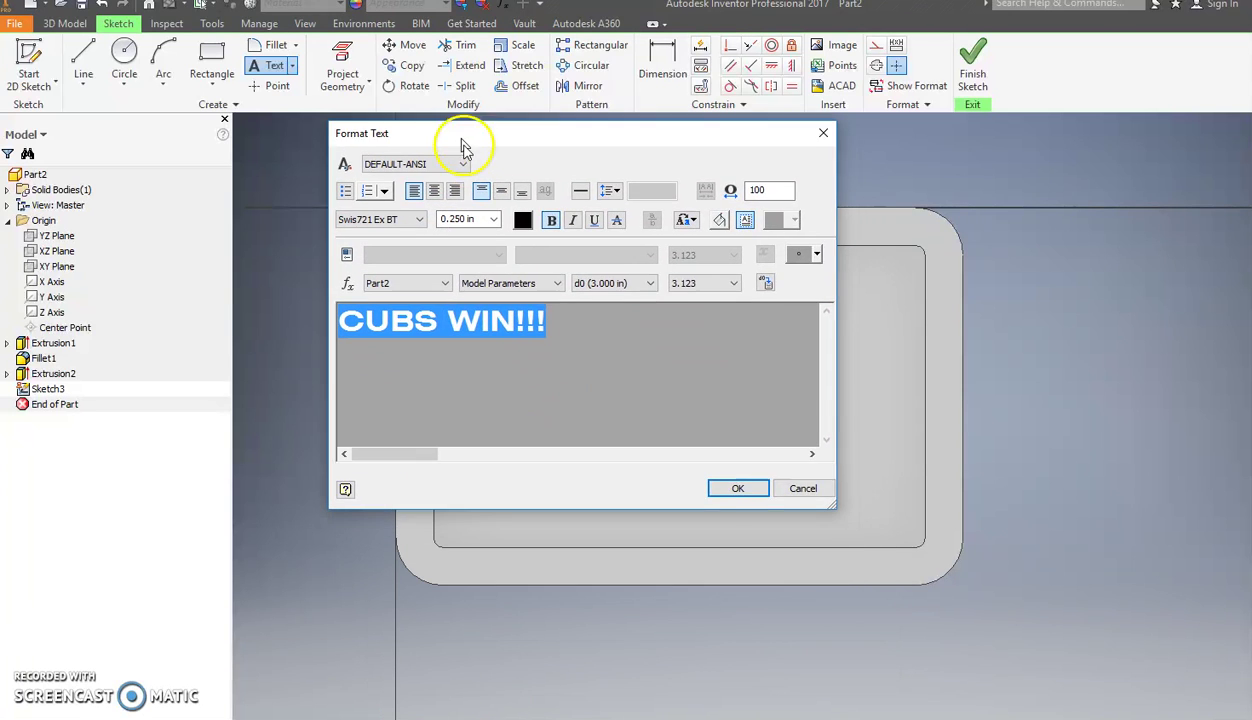
click(414, 216)
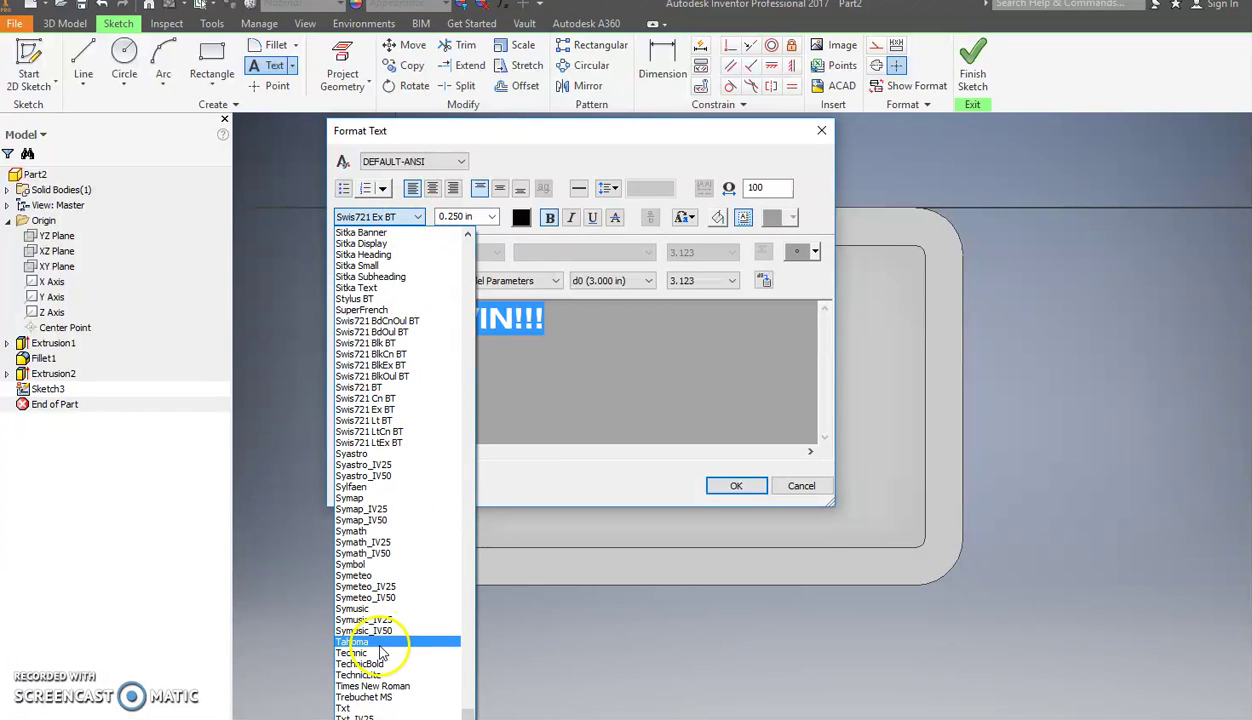
click(372, 686)
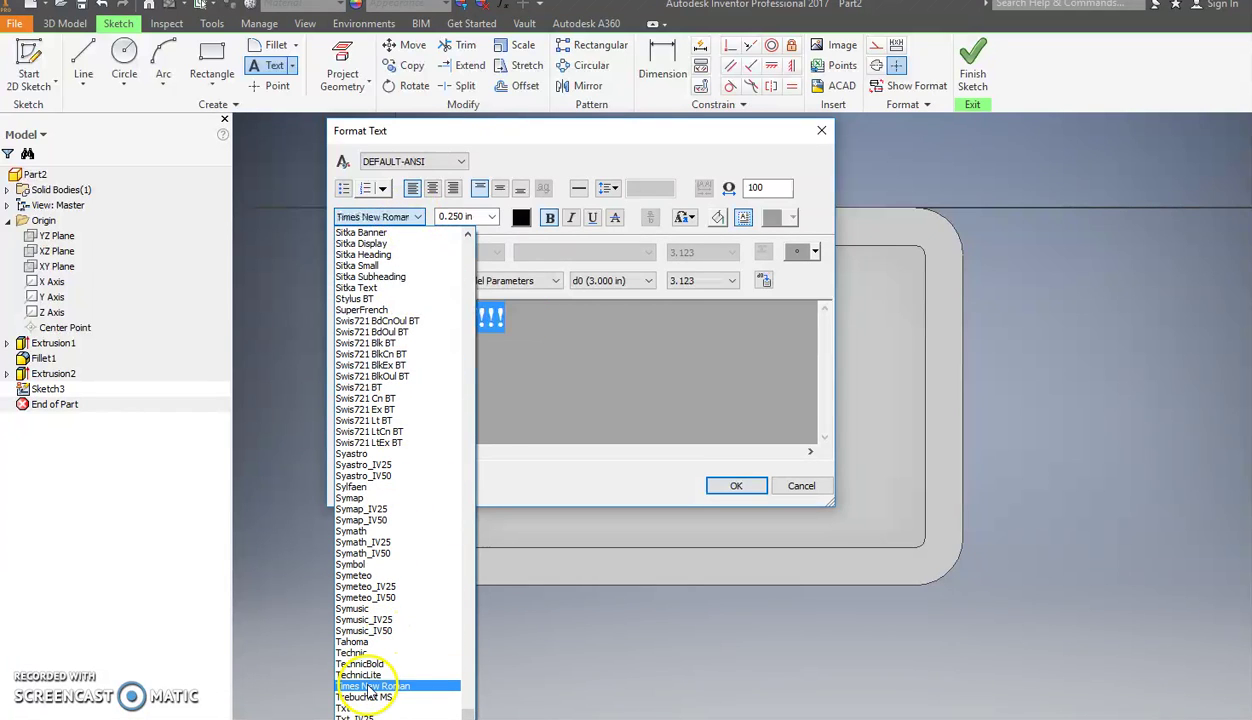
Try the Stylus BT and ScriptC fonts on the CUBS WIN!!! text.
click(407, 218)
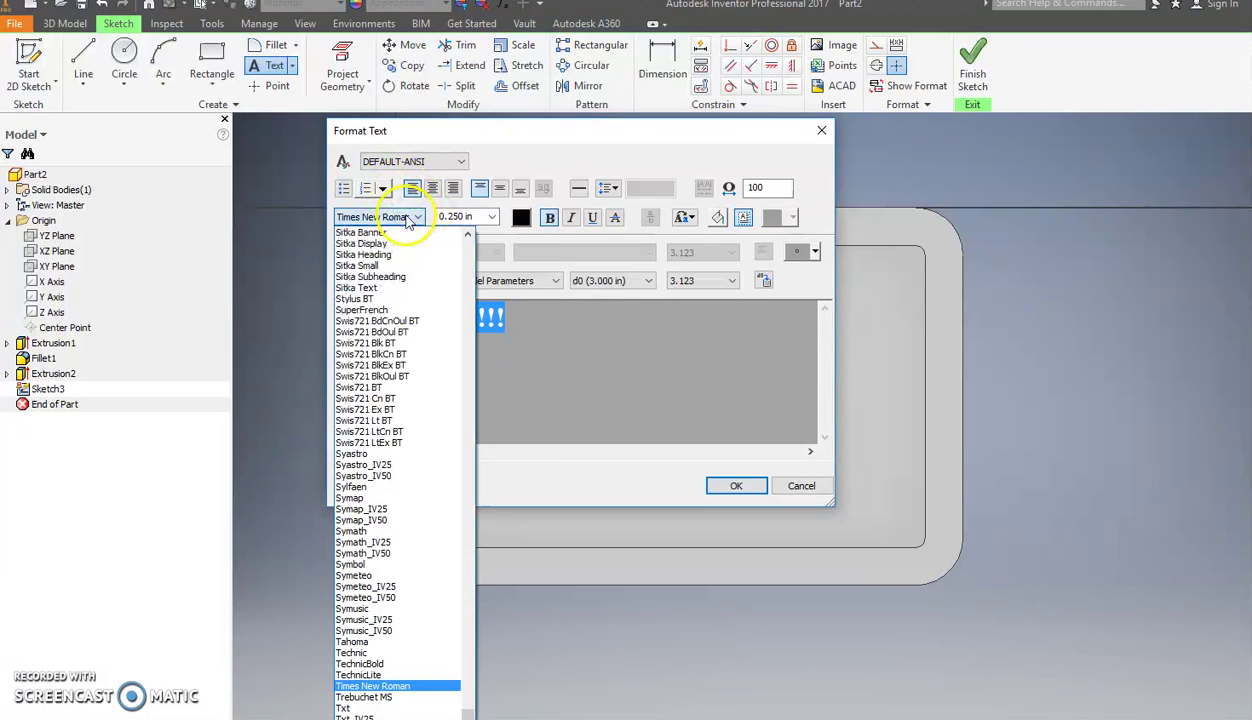
click(373, 560)
click(410, 218)
scroll(391, 358, up, 1)
click(375, 332)
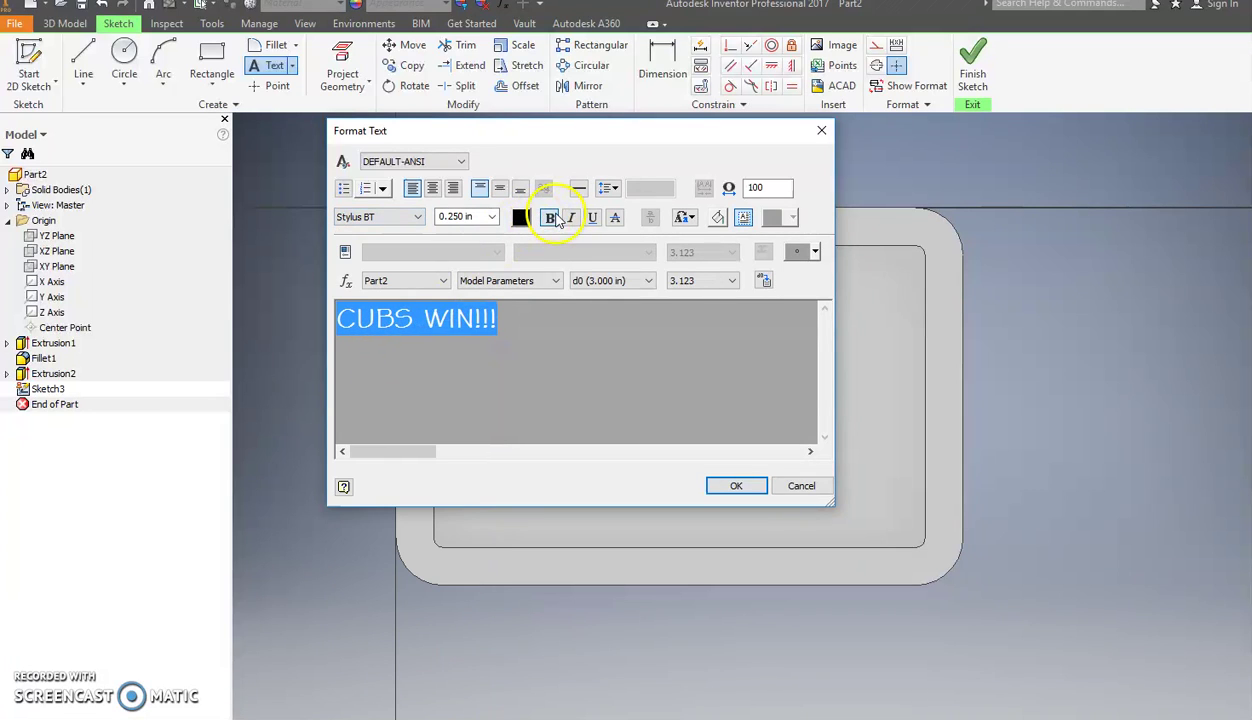
click(400, 218)
scroll(393, 298, up, 7)
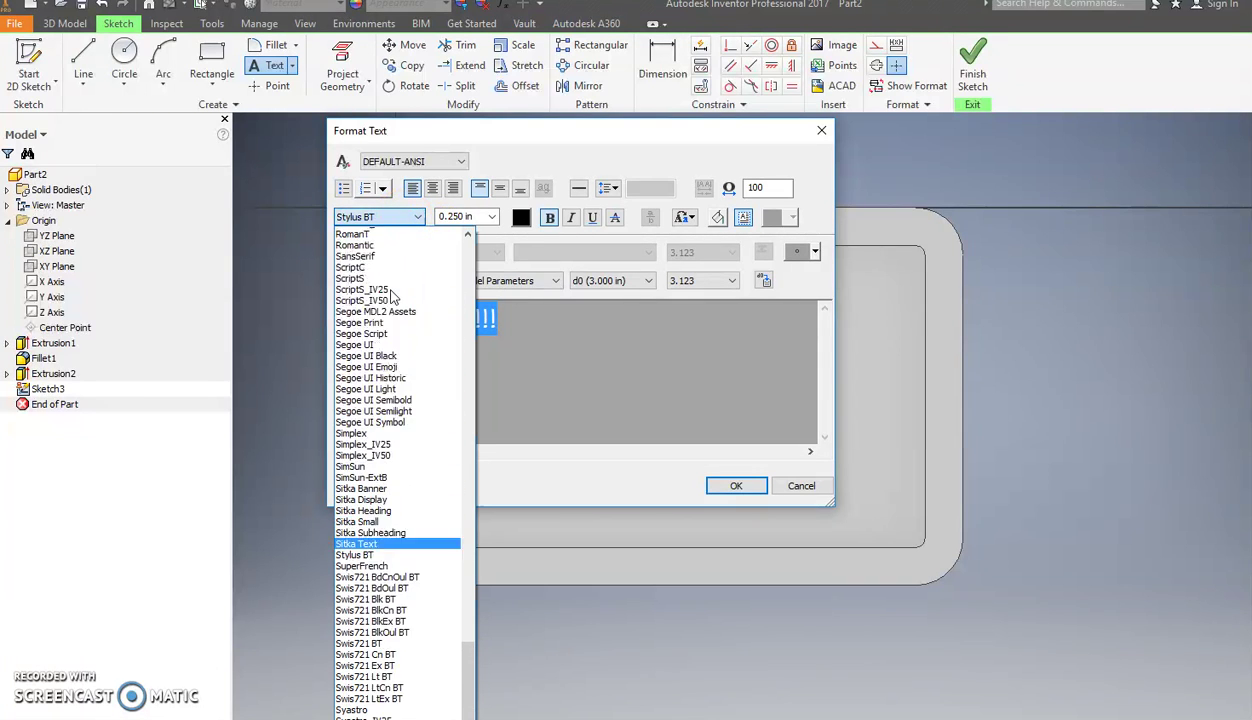
click(381, 314)
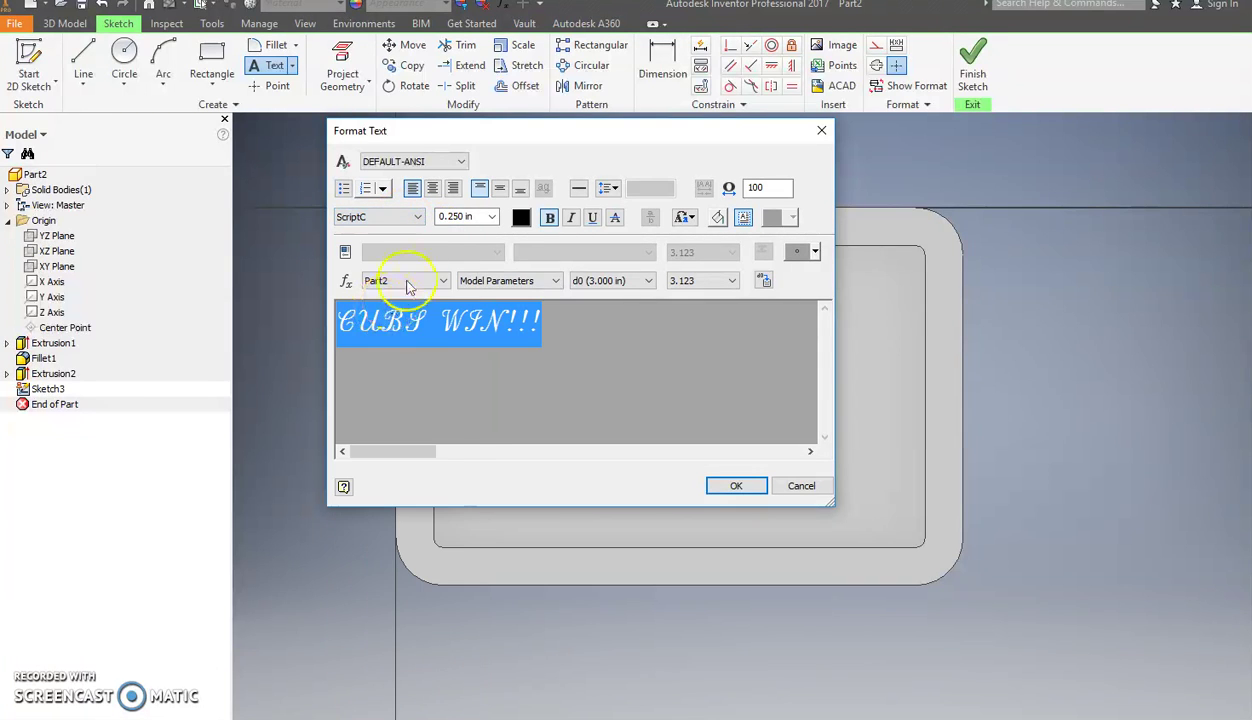
Set the CUBS WIN!!! text to the SansSerif font and place it in the sketch.
click(415, 218)
scroll(400, 335, up, 2)
scroll(395, 345, up, 5)
click(383, 390)
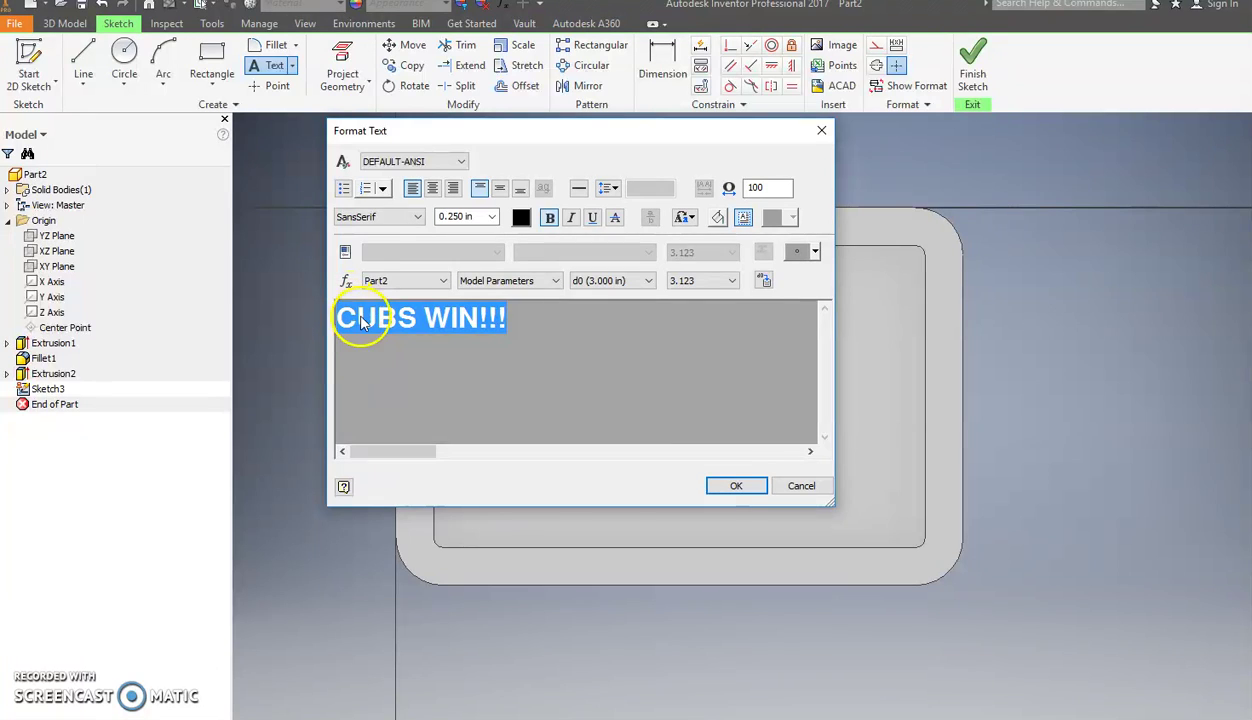
click(736, 489)
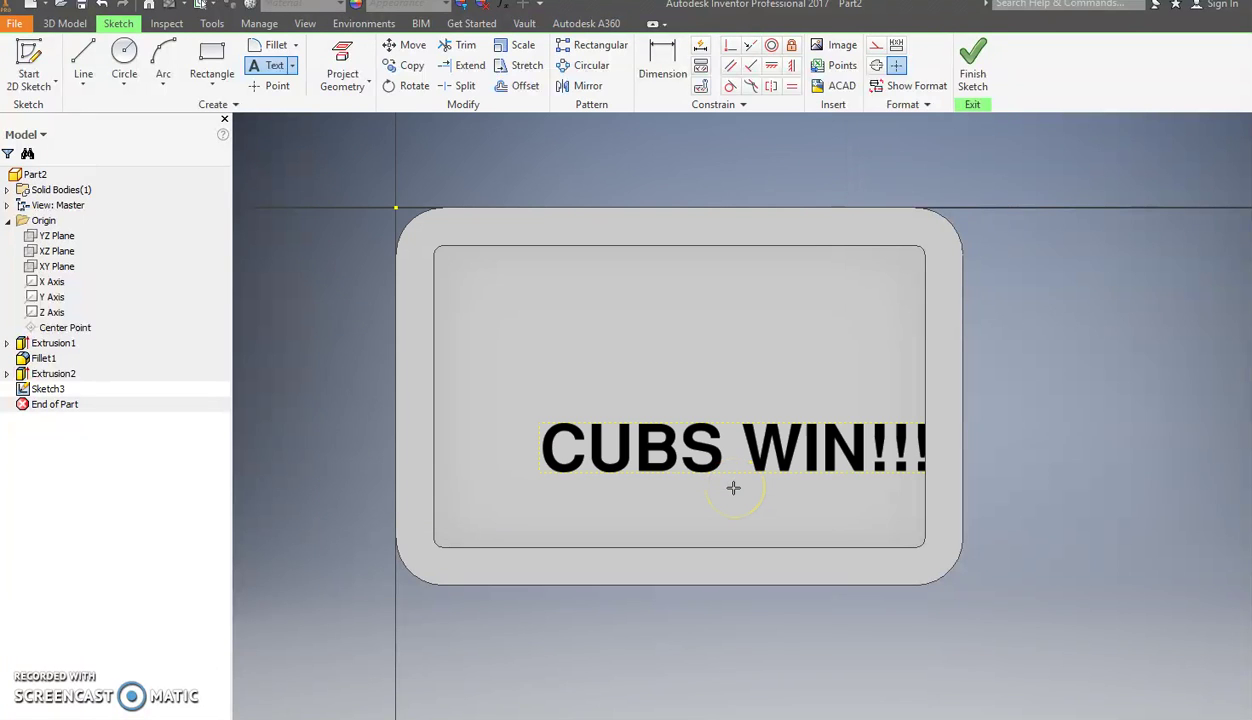
double_click(565, 428)
click(800, 488)
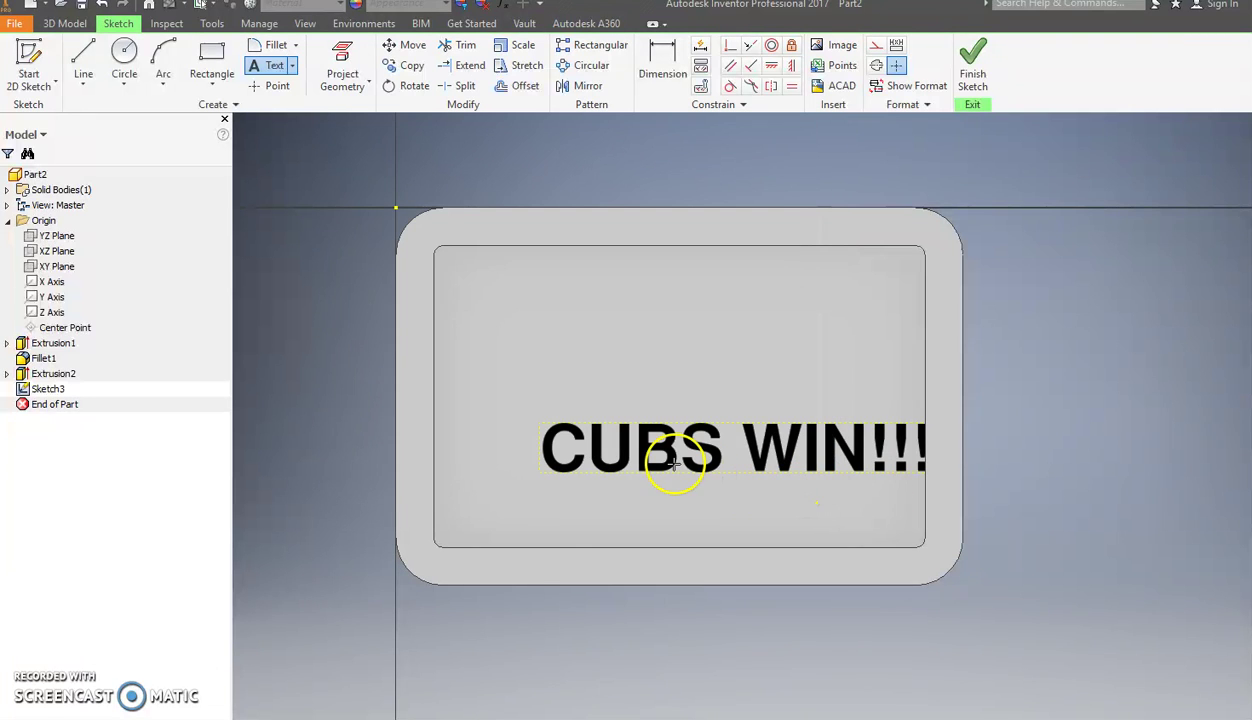
click(513, 639)
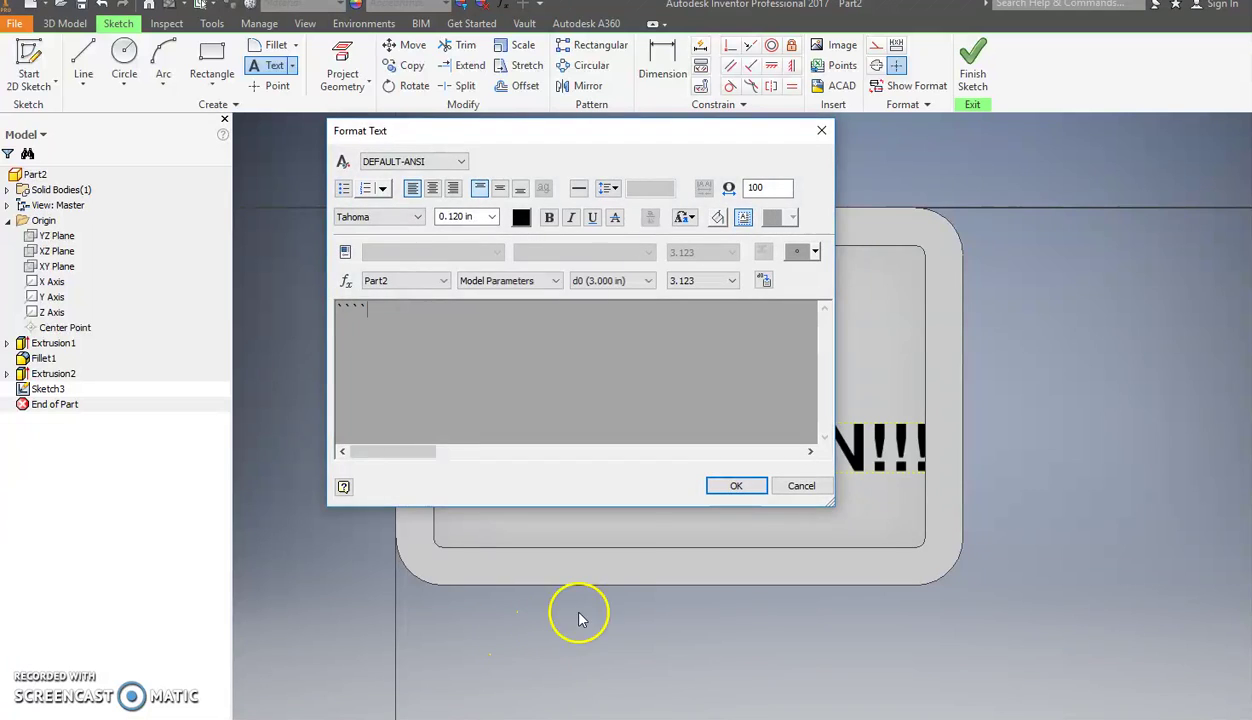
click(801, 486)
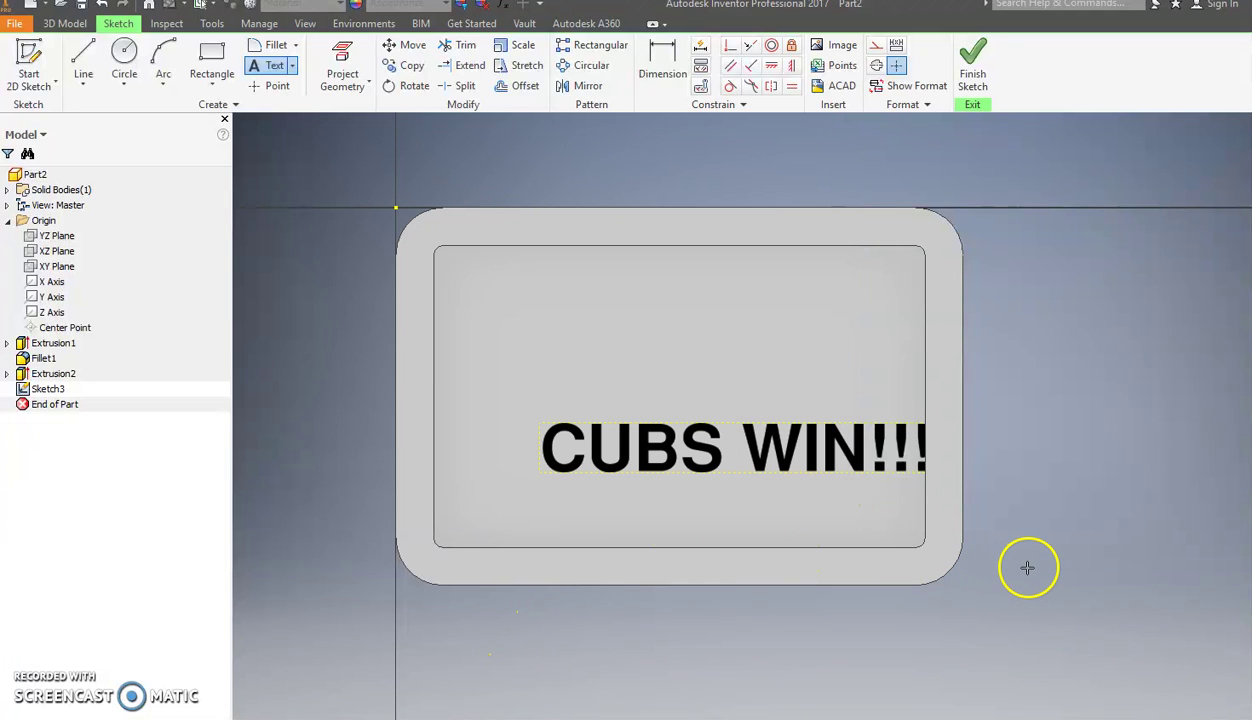
key(Escape)
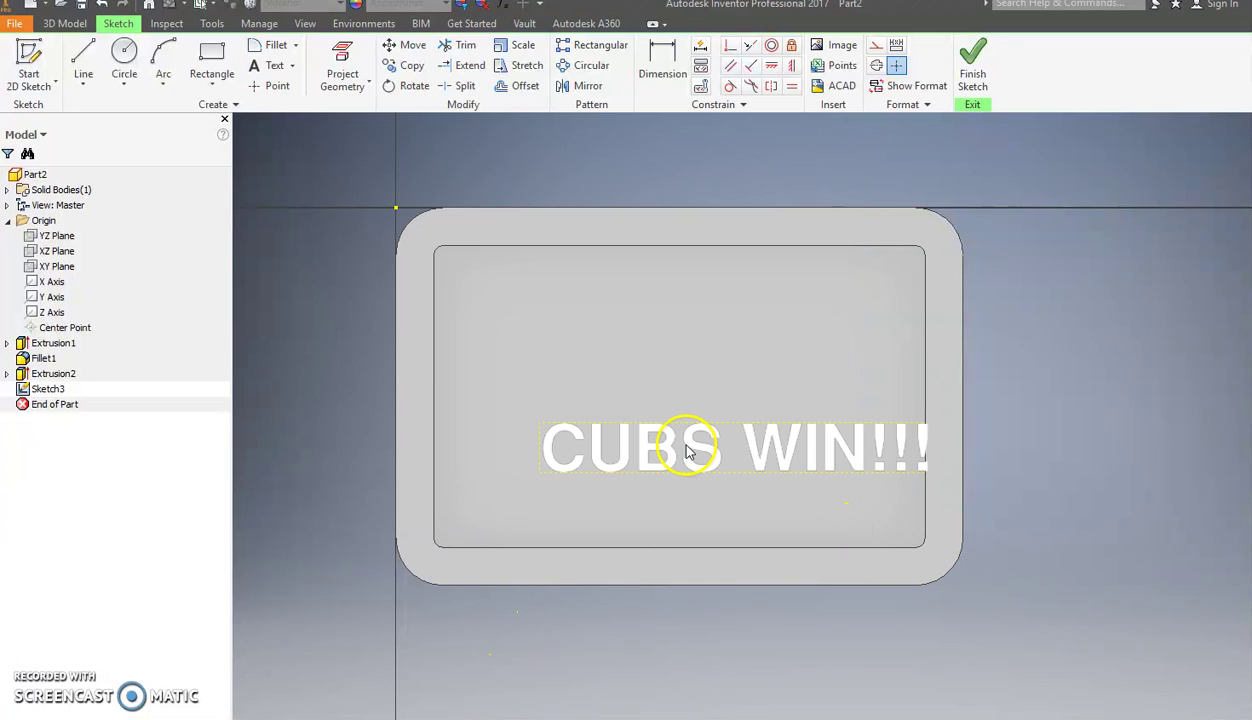
Move the CUBS WIN!!! text up and to the left so it sits fully inside the pocket.
mouse_move(687, 446)
mouse_down()
mouse_move(598, 386)
mouse_move(592, 377)
mouse_move(619, 362)
mouse_up()
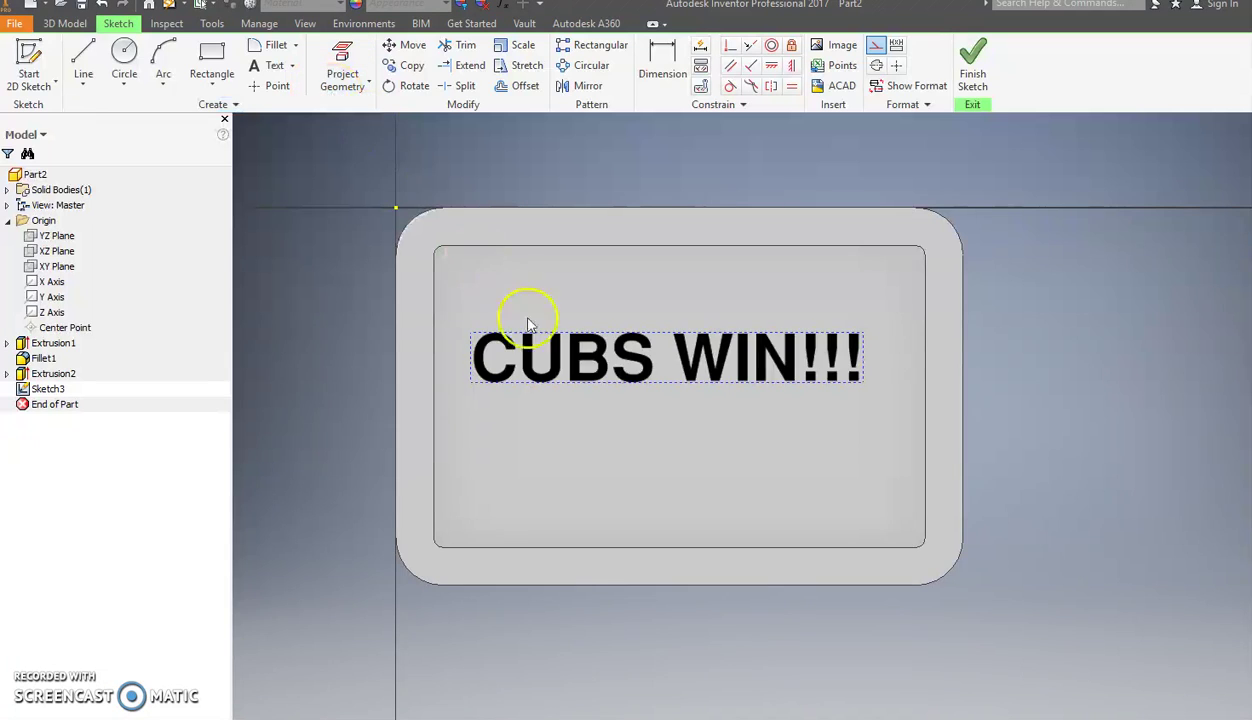
click(280, 87)
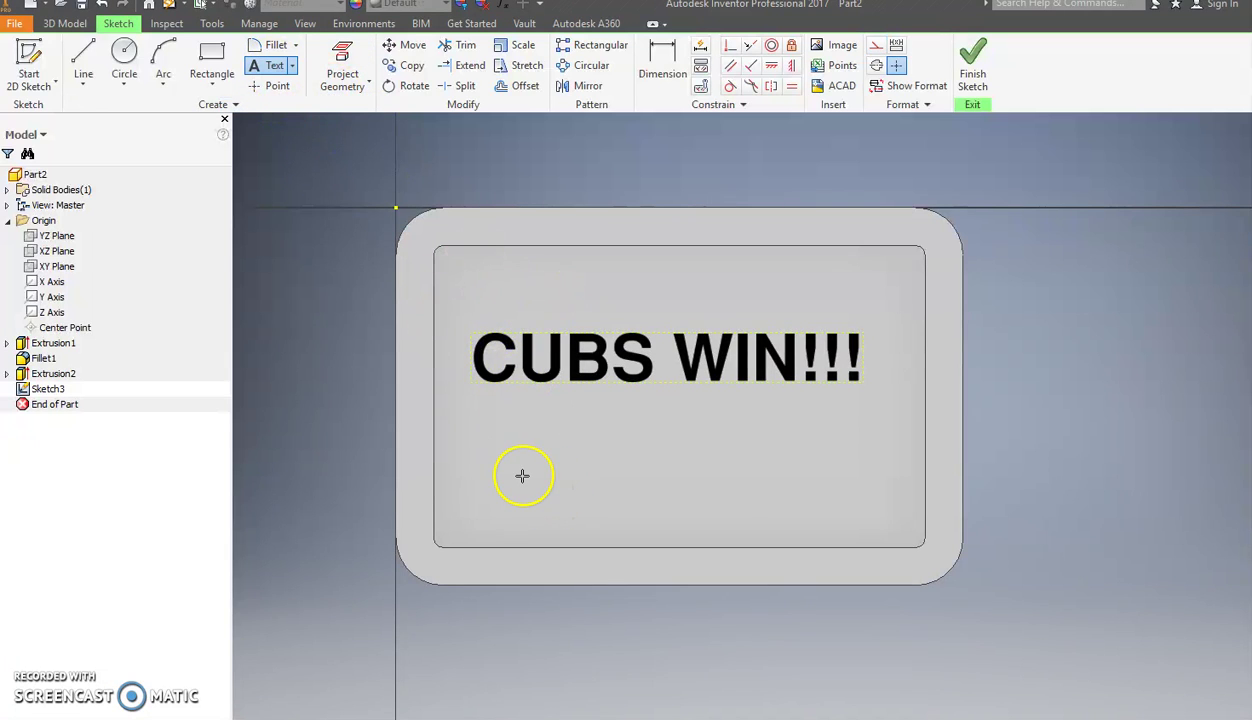
click(522, 476)
key(Escape)
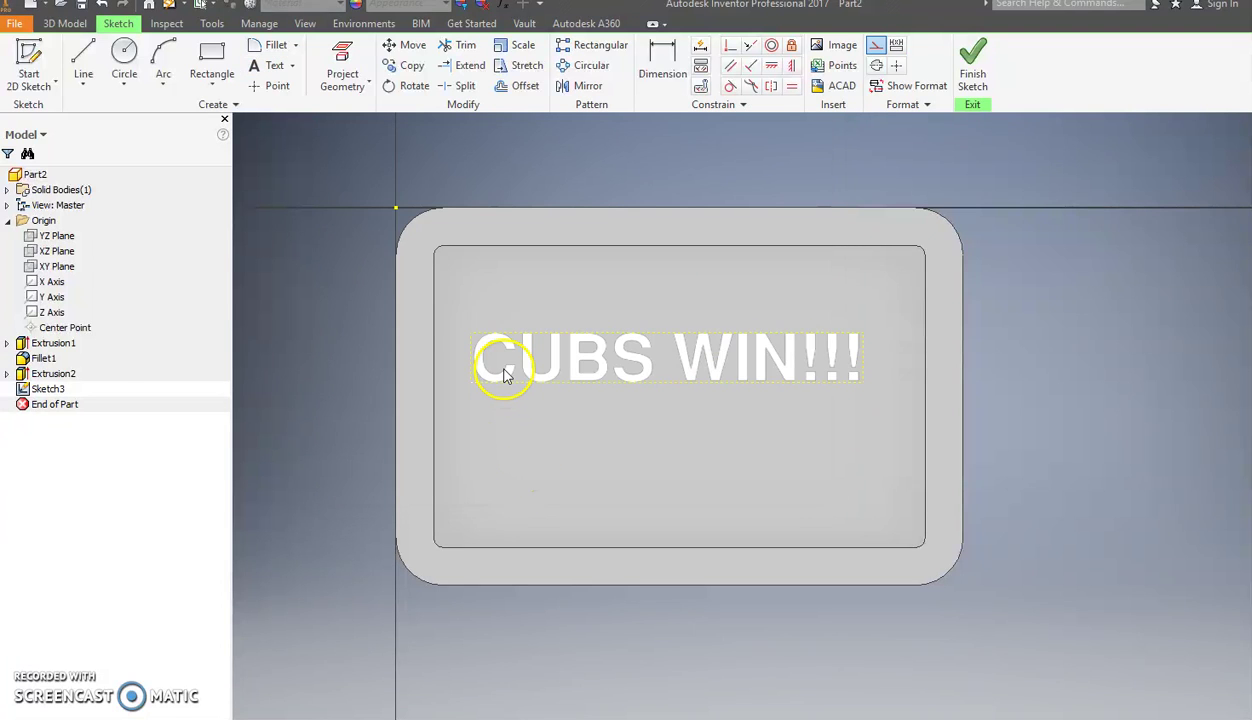
Increase the height of the whole CUBS WIN!!! text, with CUBS and WIN!!! on separate lines.
double_click(505, 374)
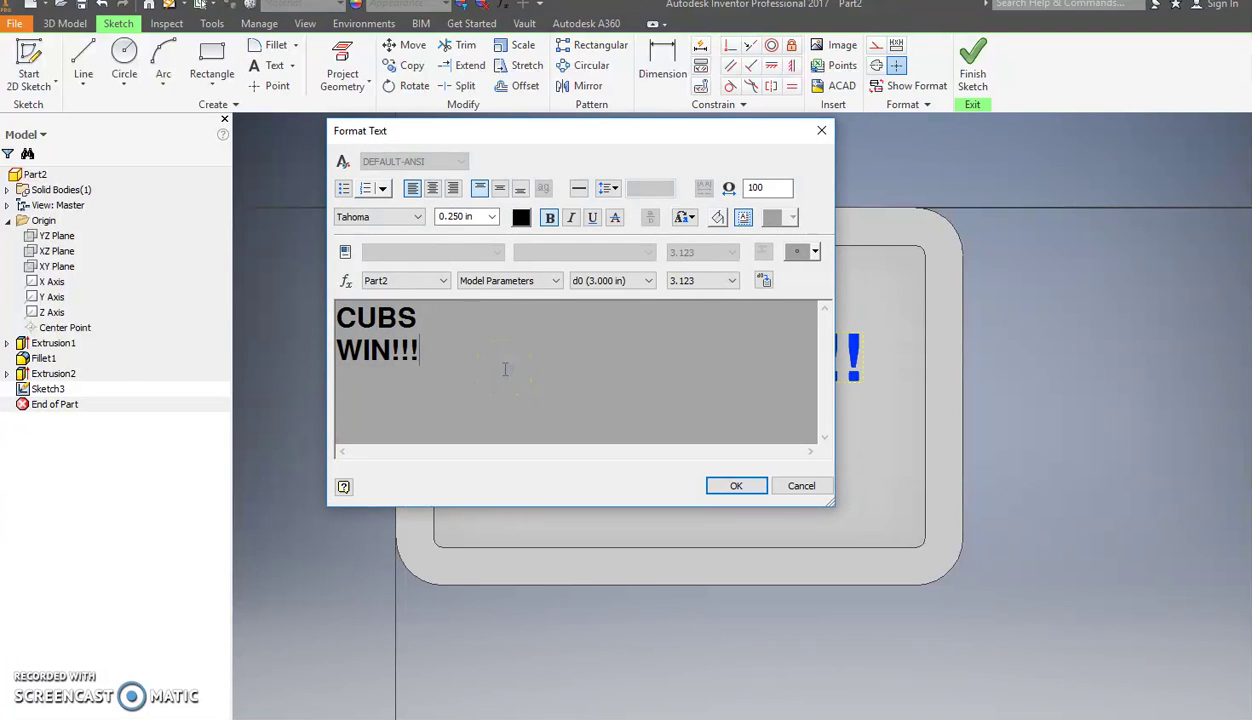
drag(505, 371, 318, 312)
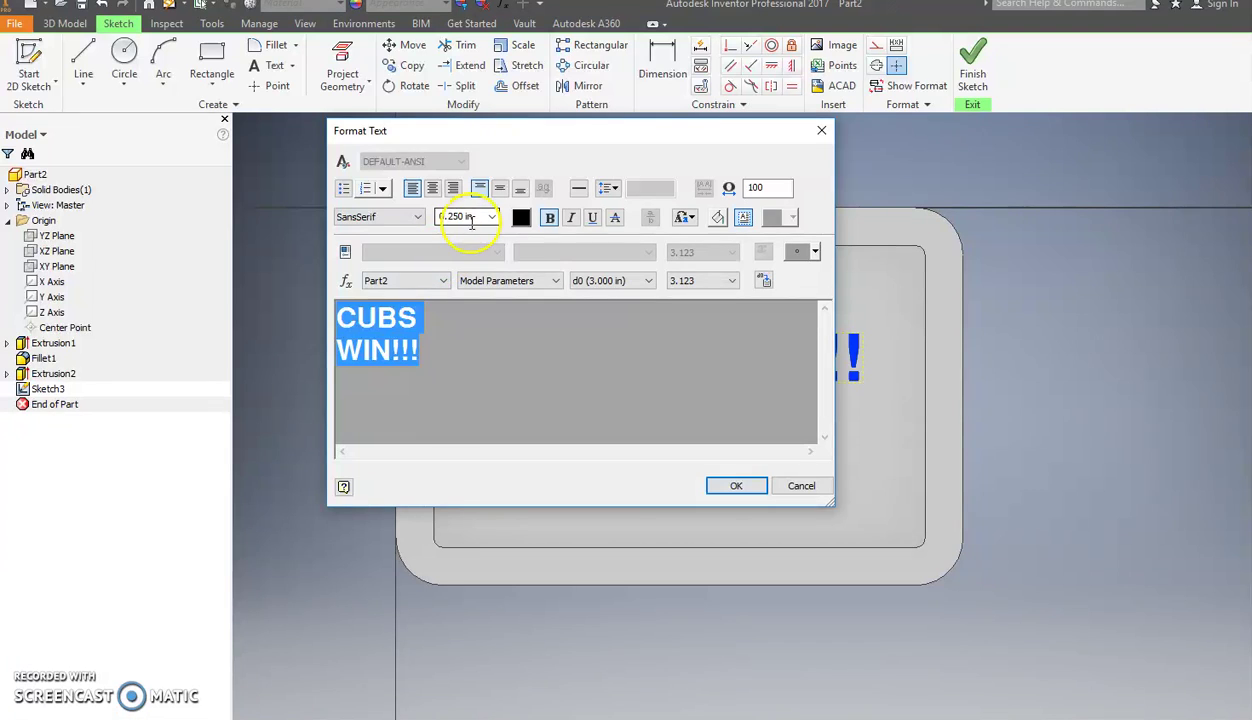
key(Return)
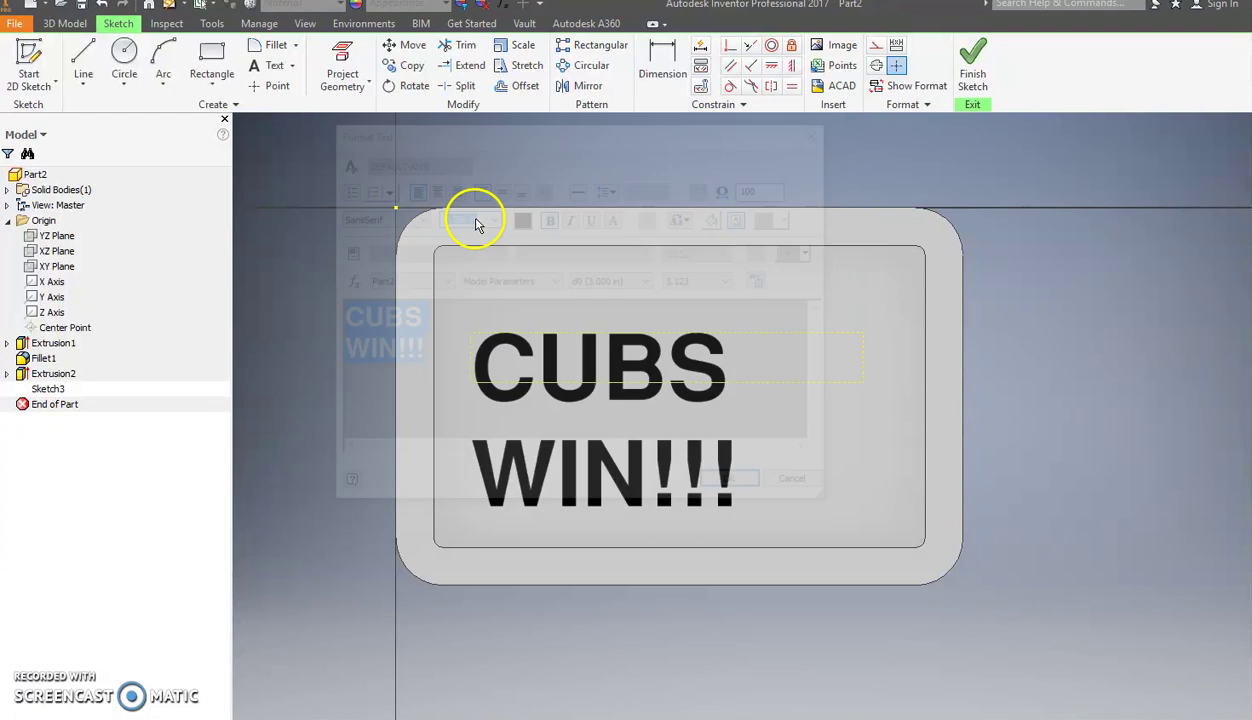
Reposition the enlarged two-line text near the middle of the pocket and finish the sketch.
drag(597, 352, 626, 307)
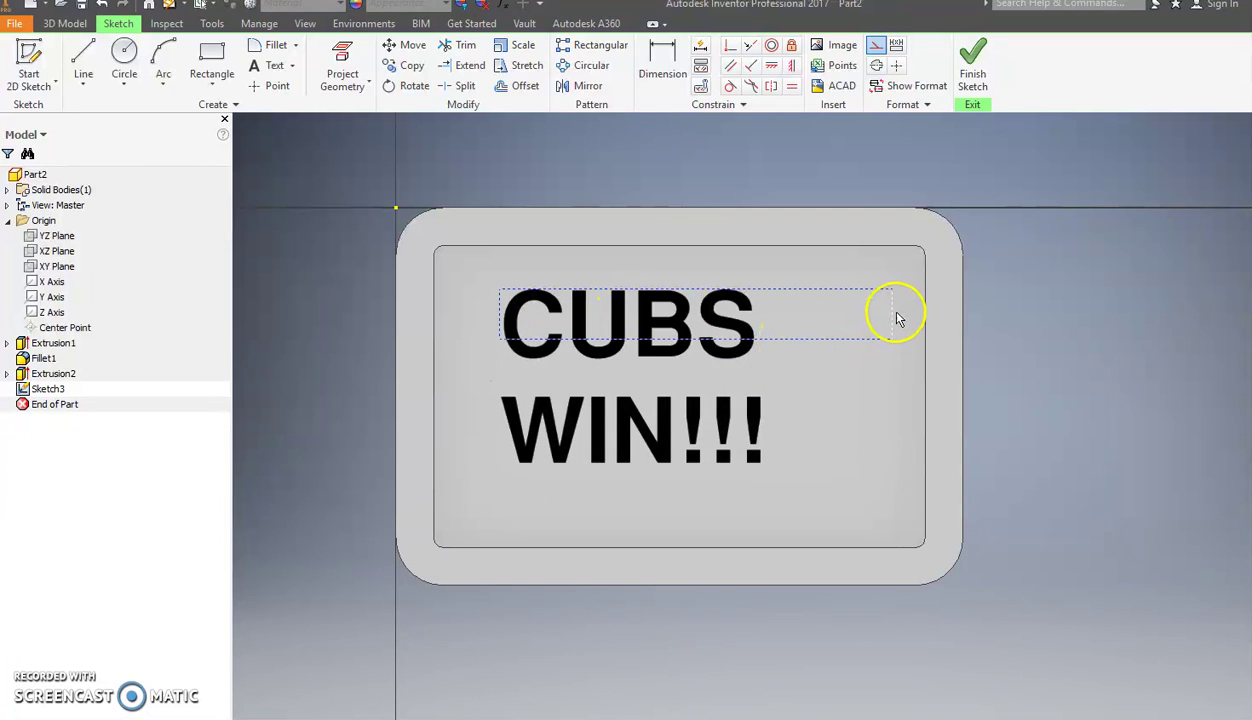
mouse_move(893, 320)
mouse_down()
mouse_move(660, 313)
mouse_move(876, 318)
mouse_up()
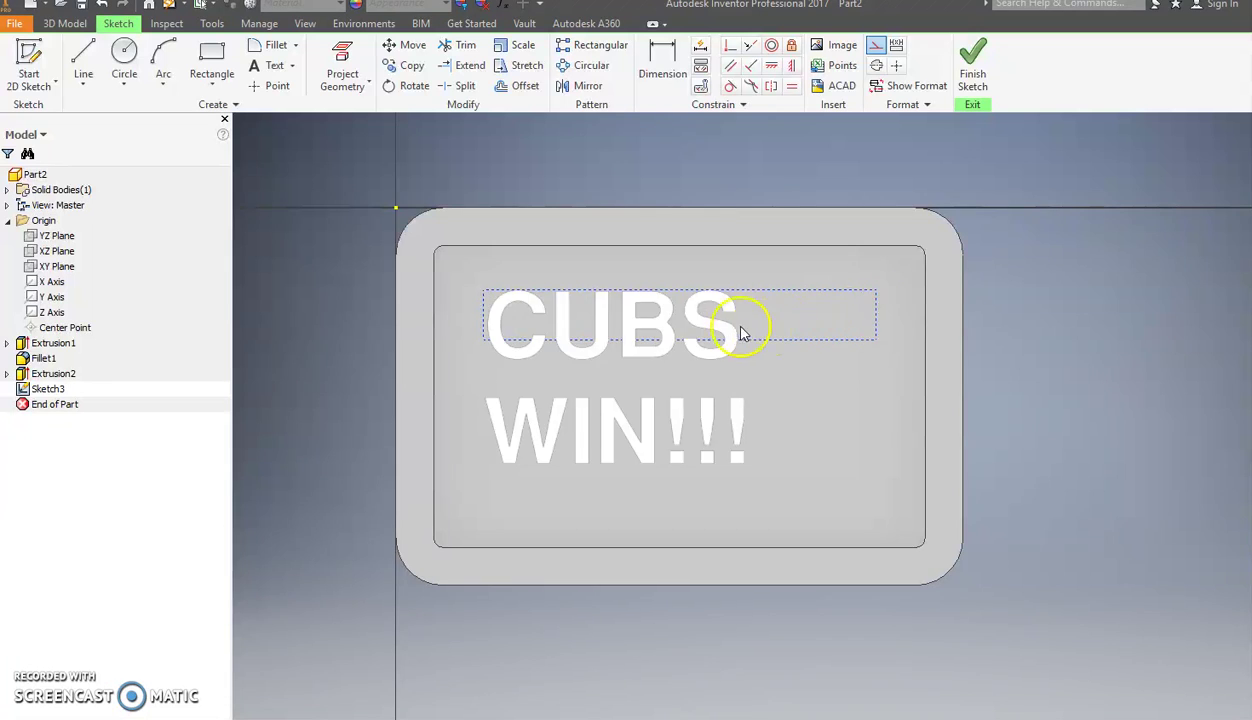
click(836, 339)
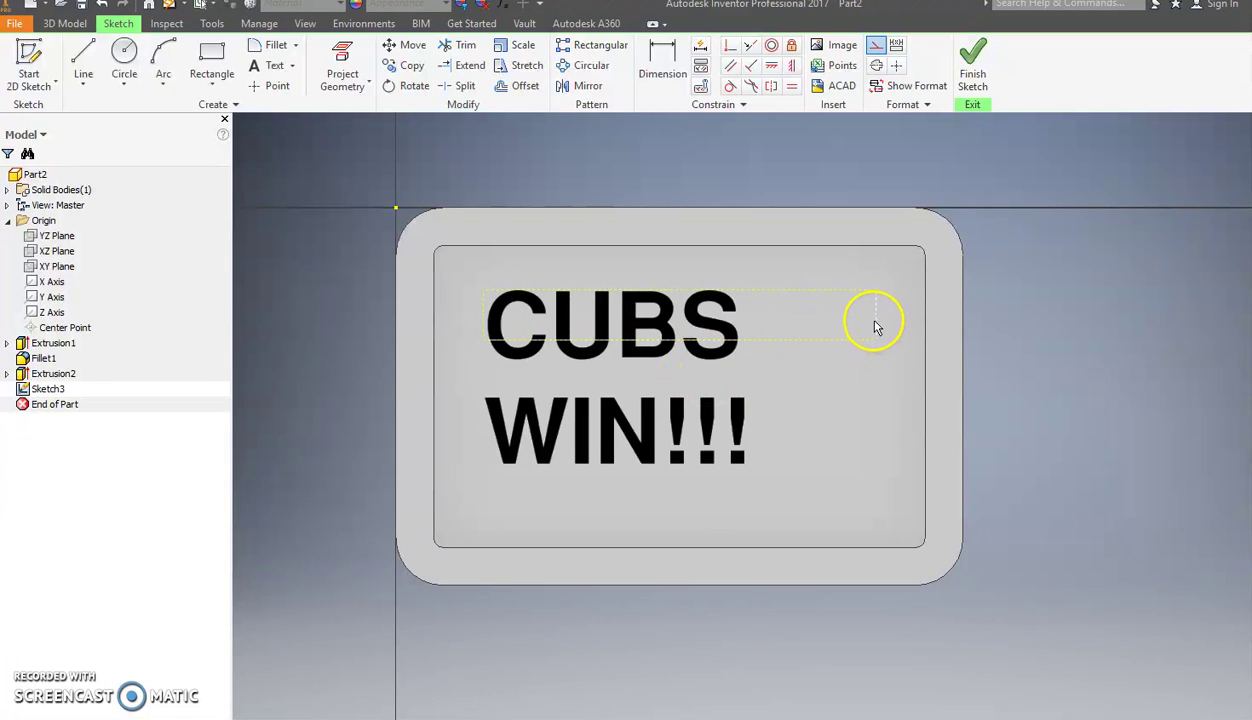
mouse_move(875, 321)
mouse_down()
mouse_move(662, 302)
mouse_move(584, 316)
mouse_move(704, 330)
mouse_move(866, 325)
mouse_up()
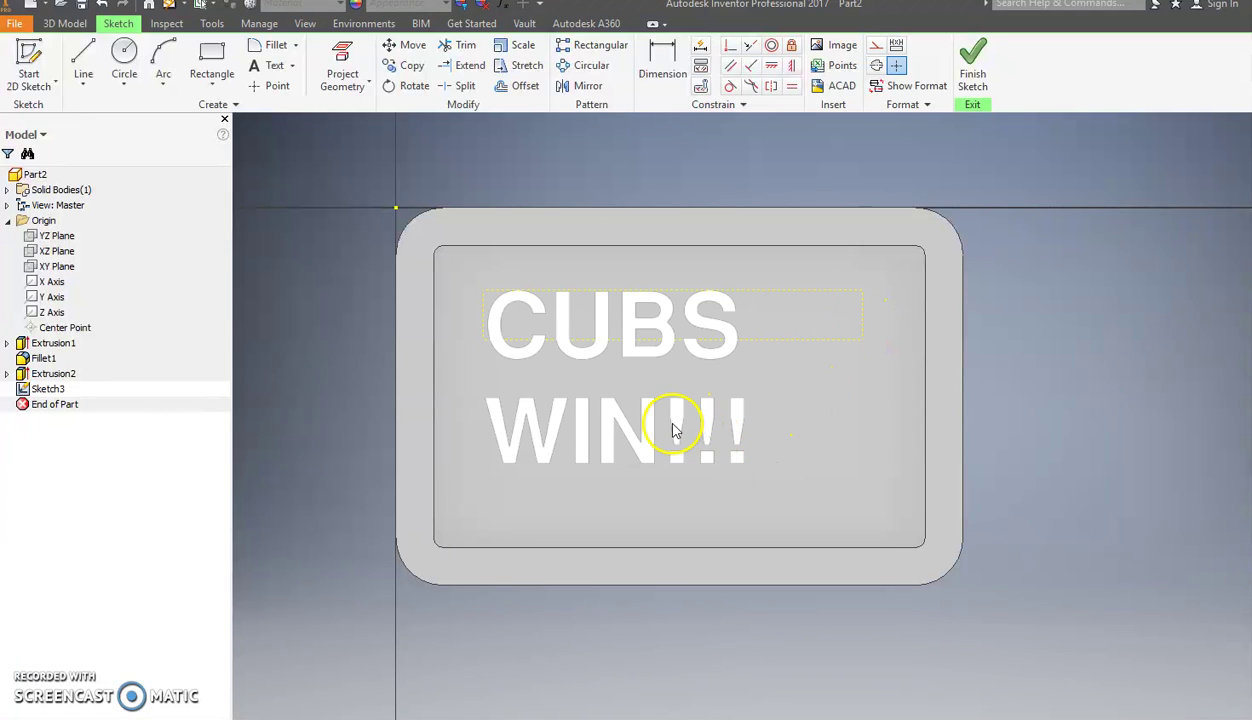
drag(656, 426, 715, 432)
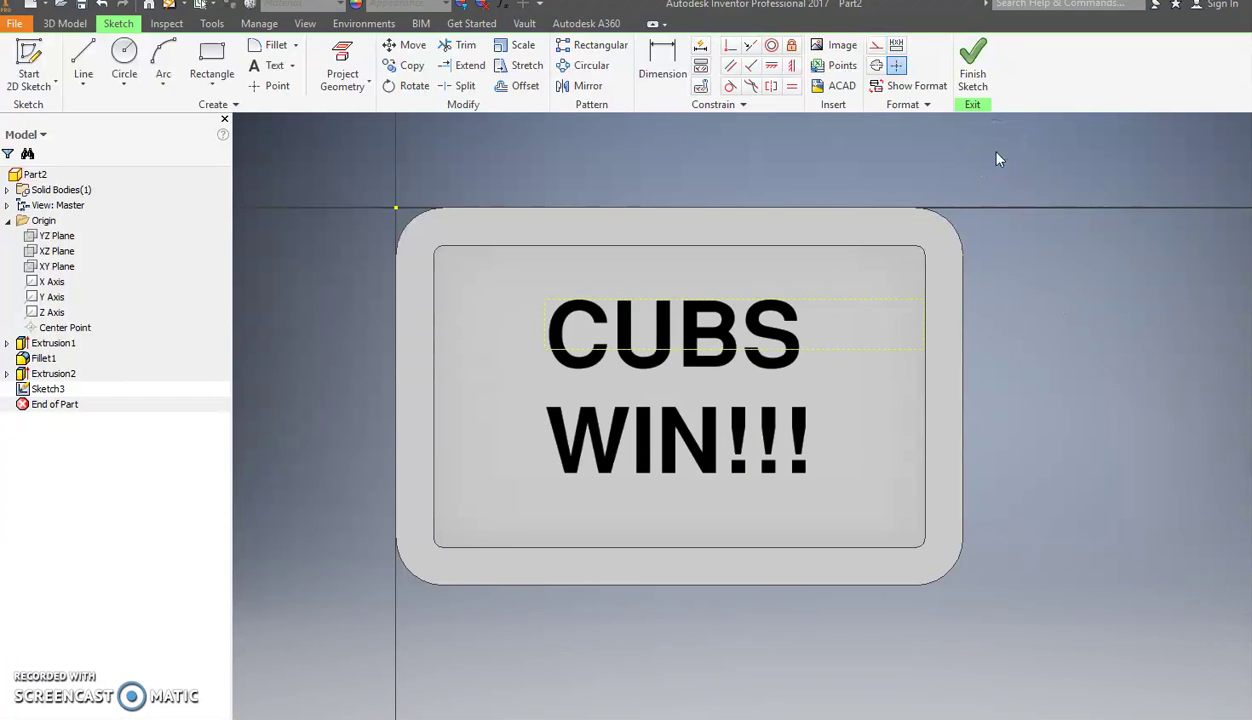
click(974, 79)
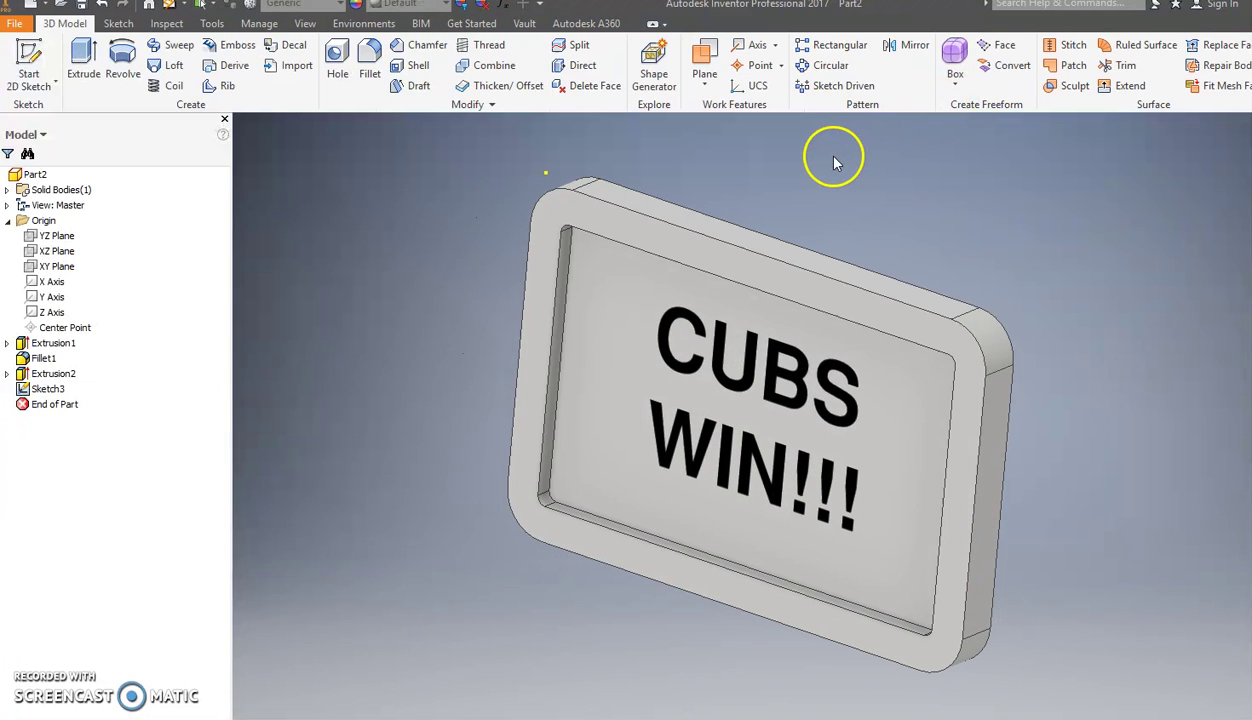
Extrude the CUBS WIN!!! text 0.1 in outward from the pocket floor as raised lettering.
click(85, 70)
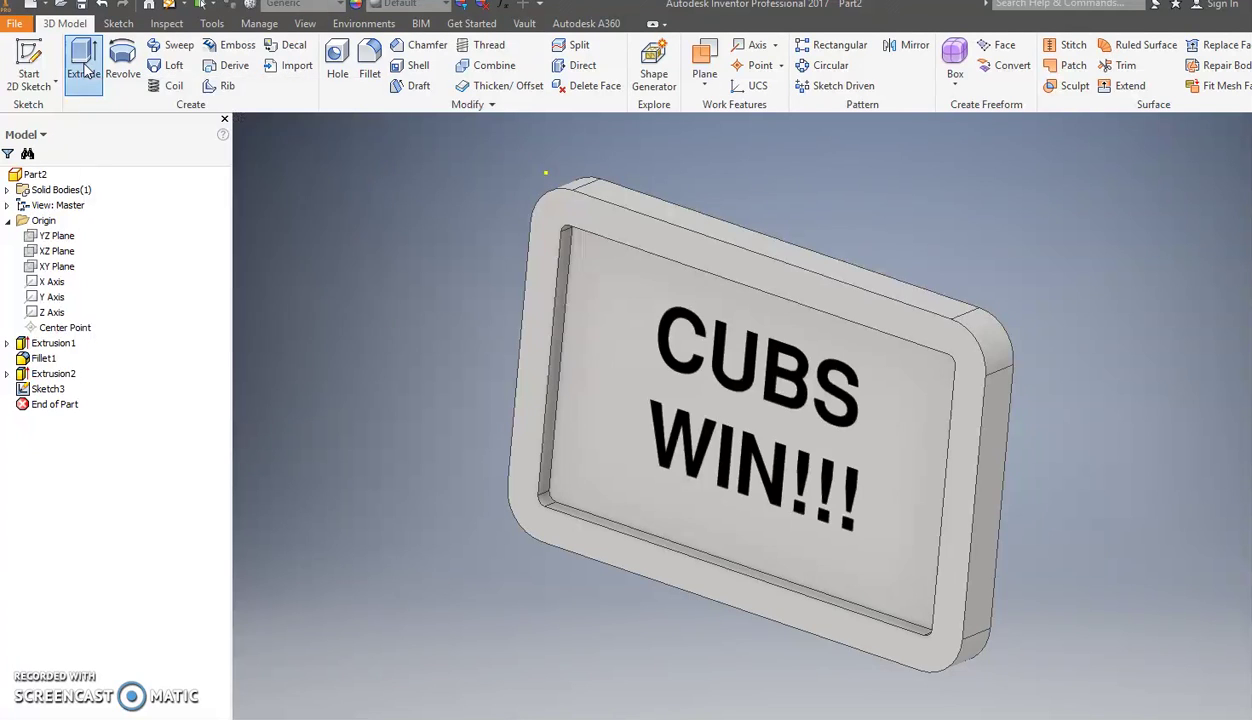
click(668, 400)
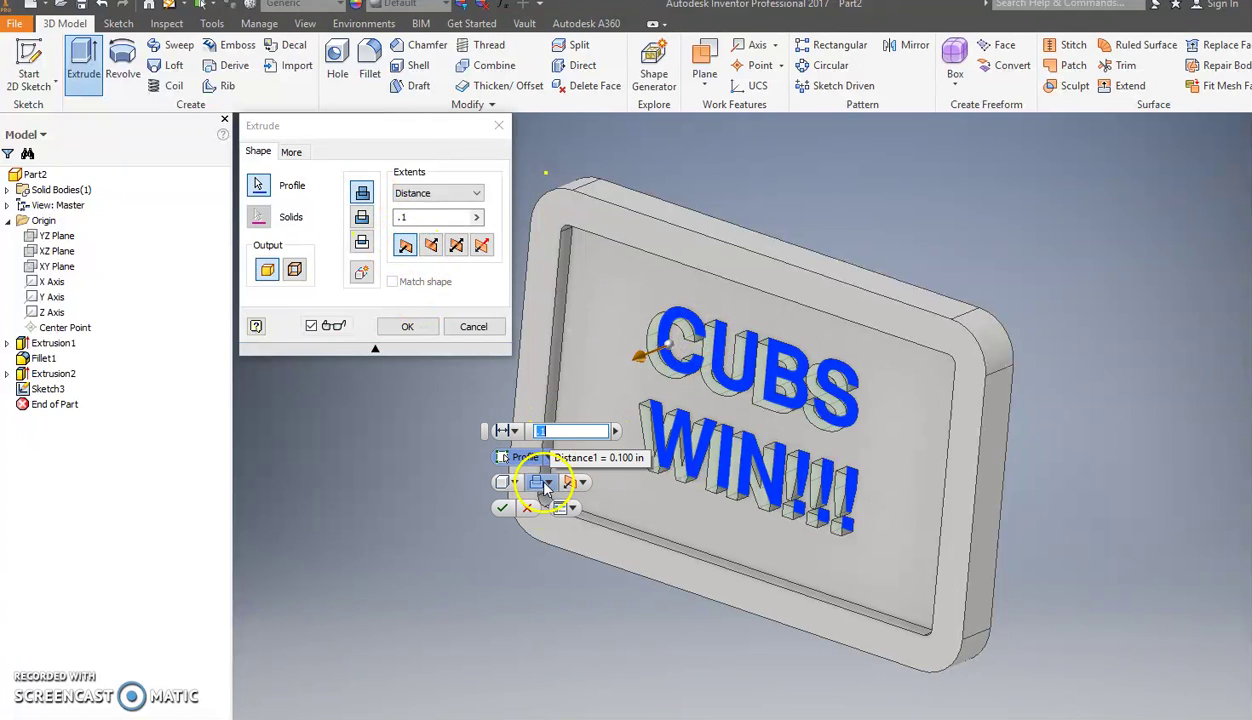
click(502, 509)
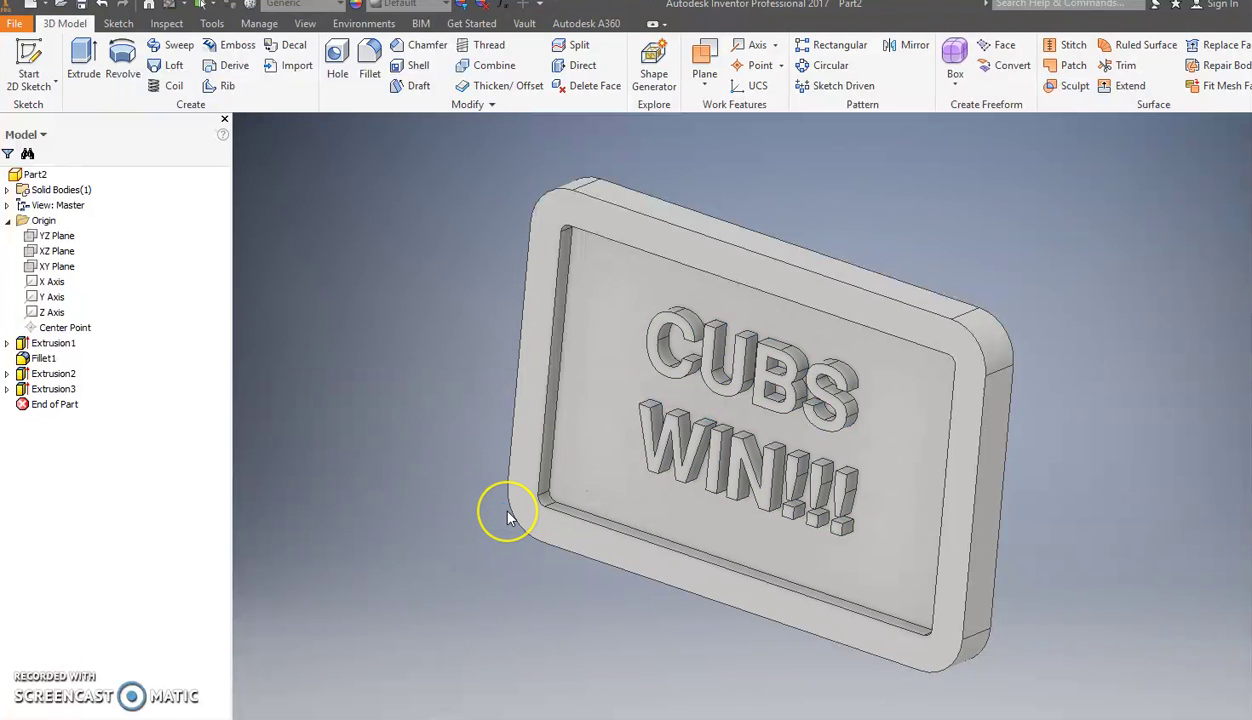
click(576, 494)
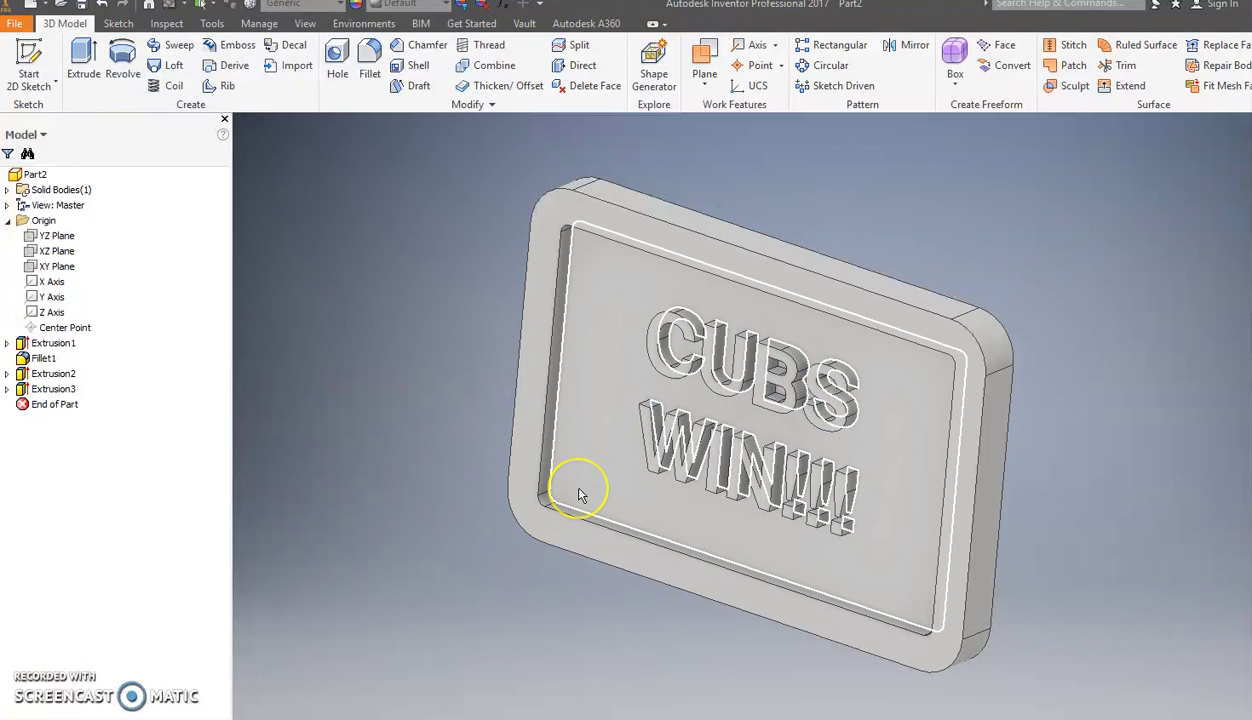
middle_drag(581, 368, 512, 340)
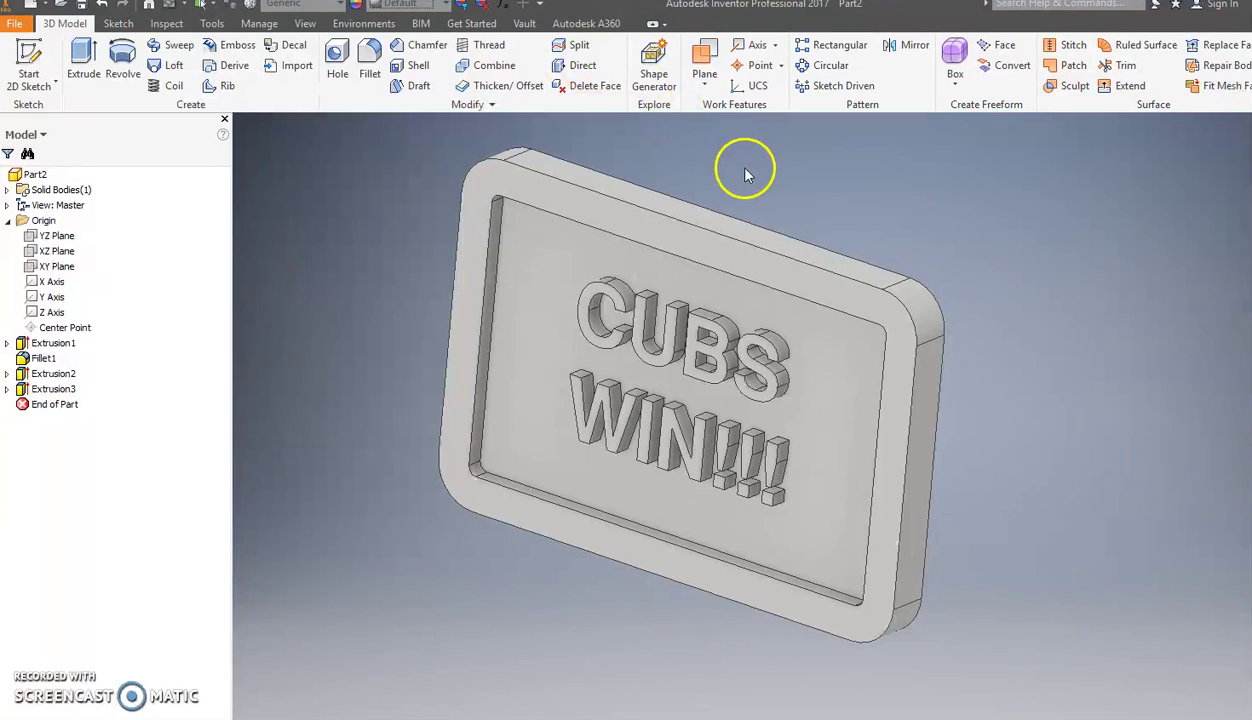
click(524, 228)
click(529, 217)
key(Escape)
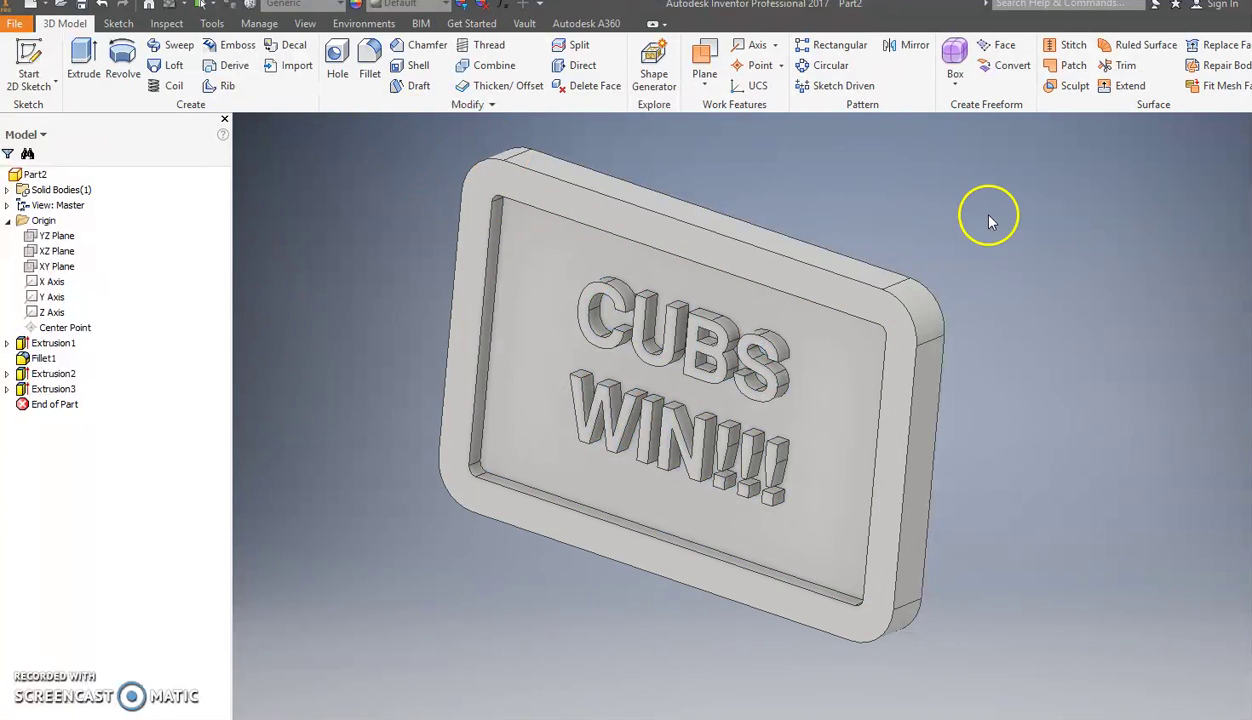
Cut a 0.25 in through-all hole in the pocket's upper-left corner, 0.15 in from the pocket's top and left edges.
mouse_move(721, 335)
shift+middle_down()
mouse_move(755, 382)
mouse_move(802, 363)
mouse_move(802, 327)
mouse_move(651, 286)
mouse_move(699, 358)
mouse_move(721, 349)
shift+middle_up()
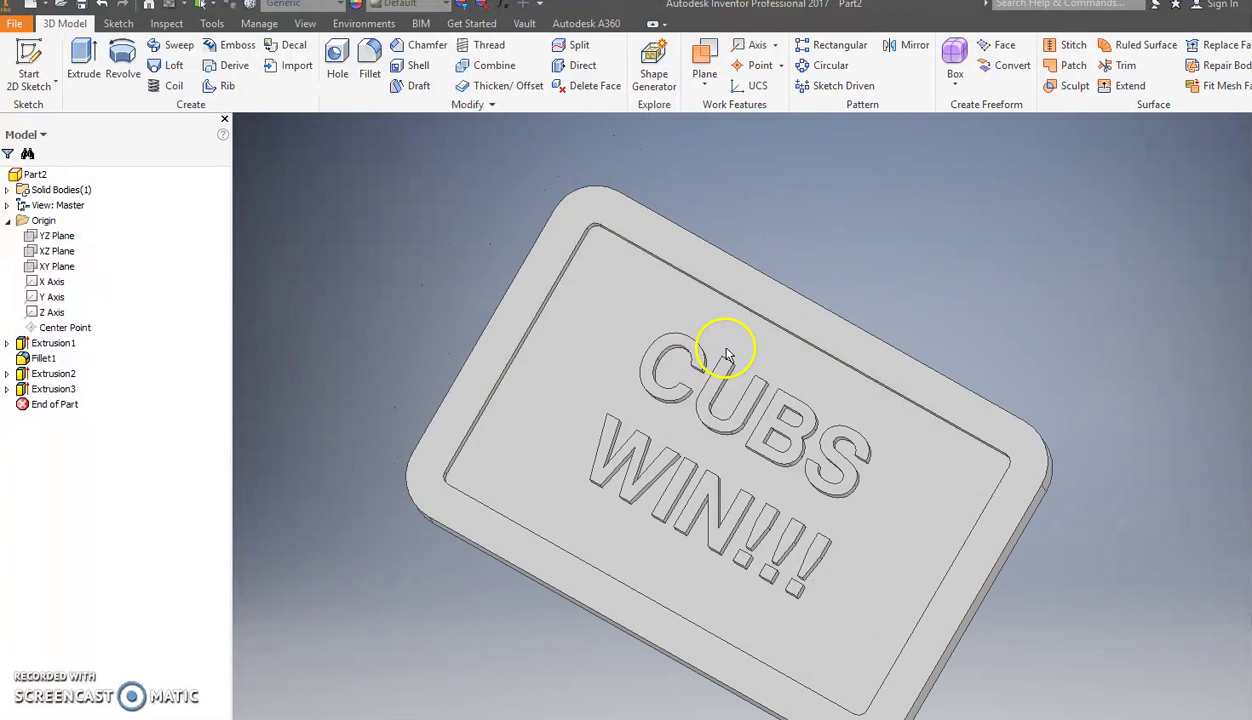
click(336, 55)
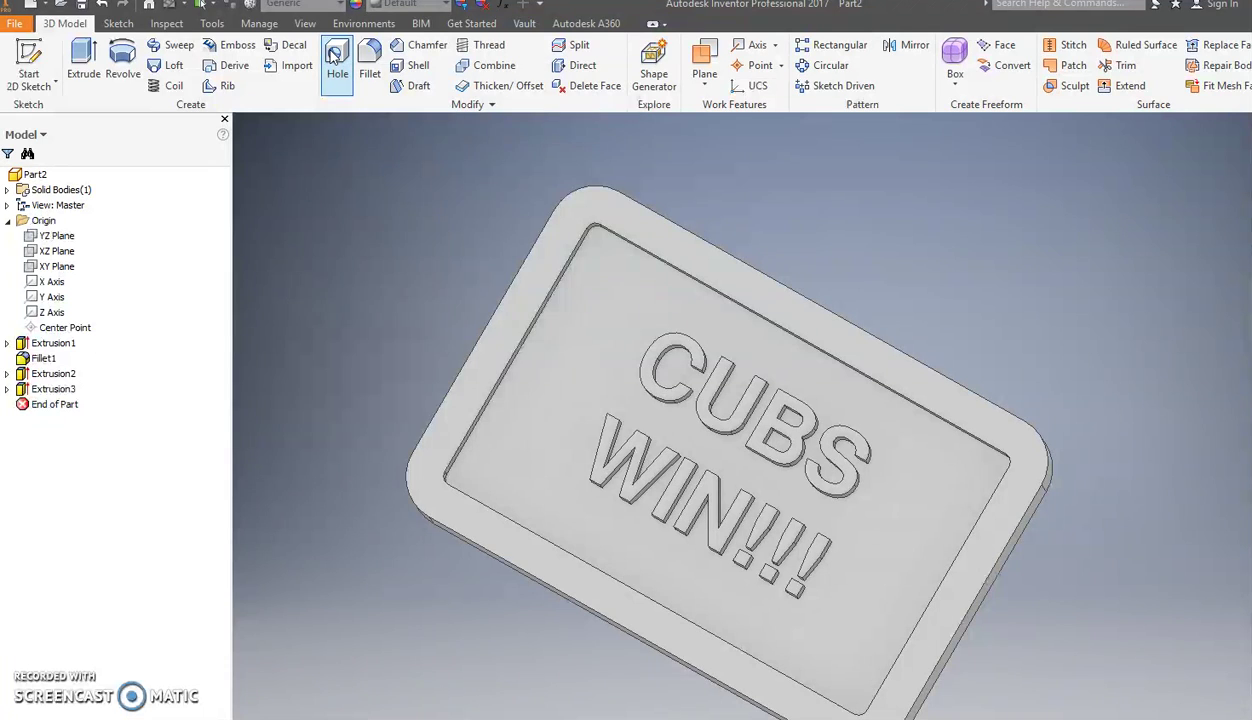
drag(445, 122, 290, 126)
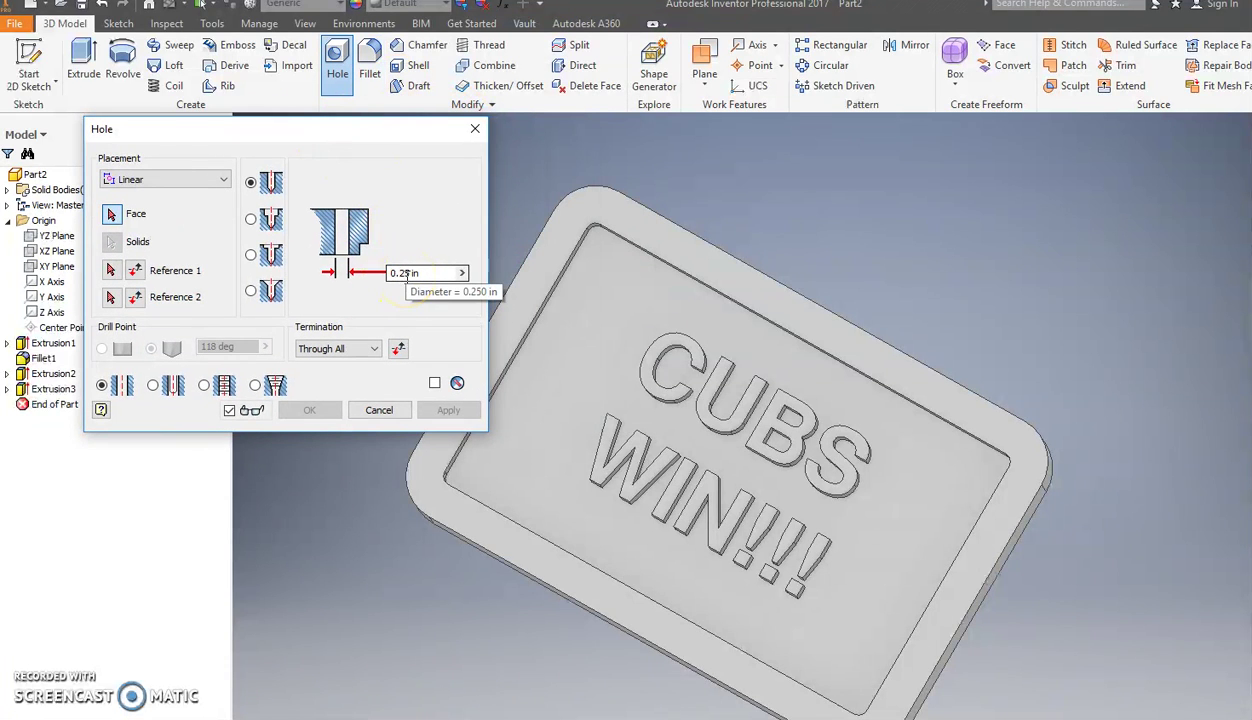
click(601, 262)
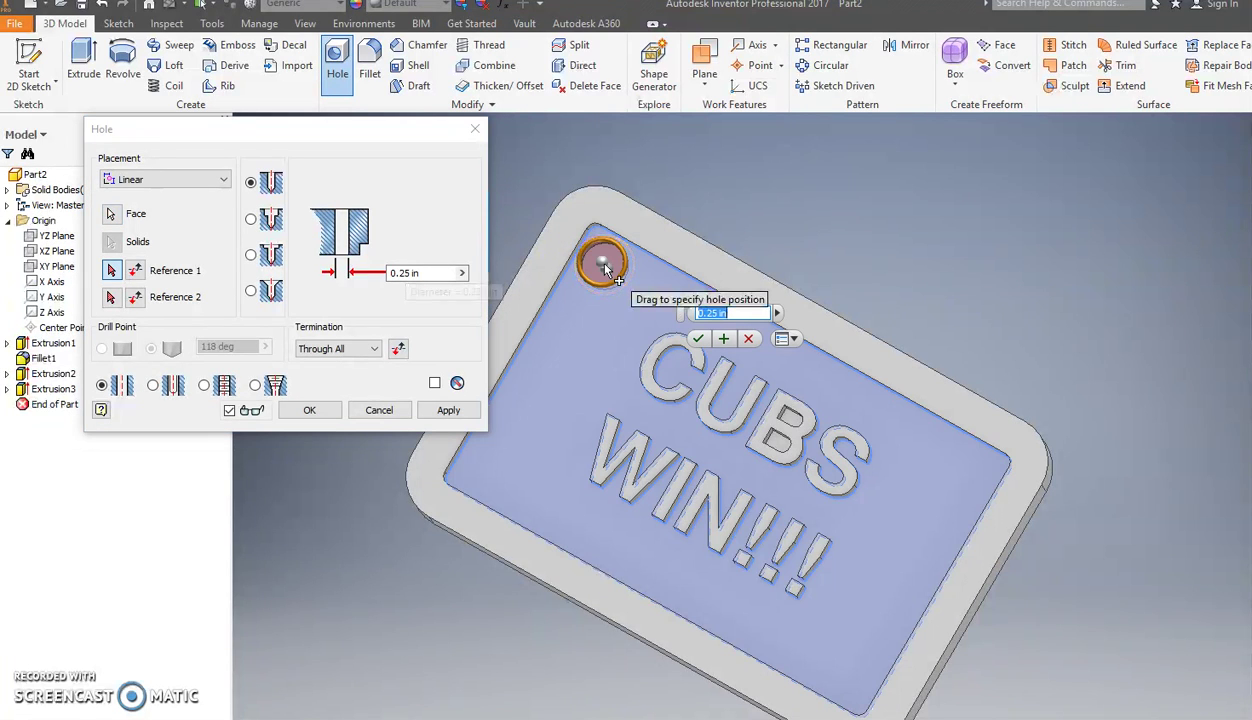
click(628, 243)
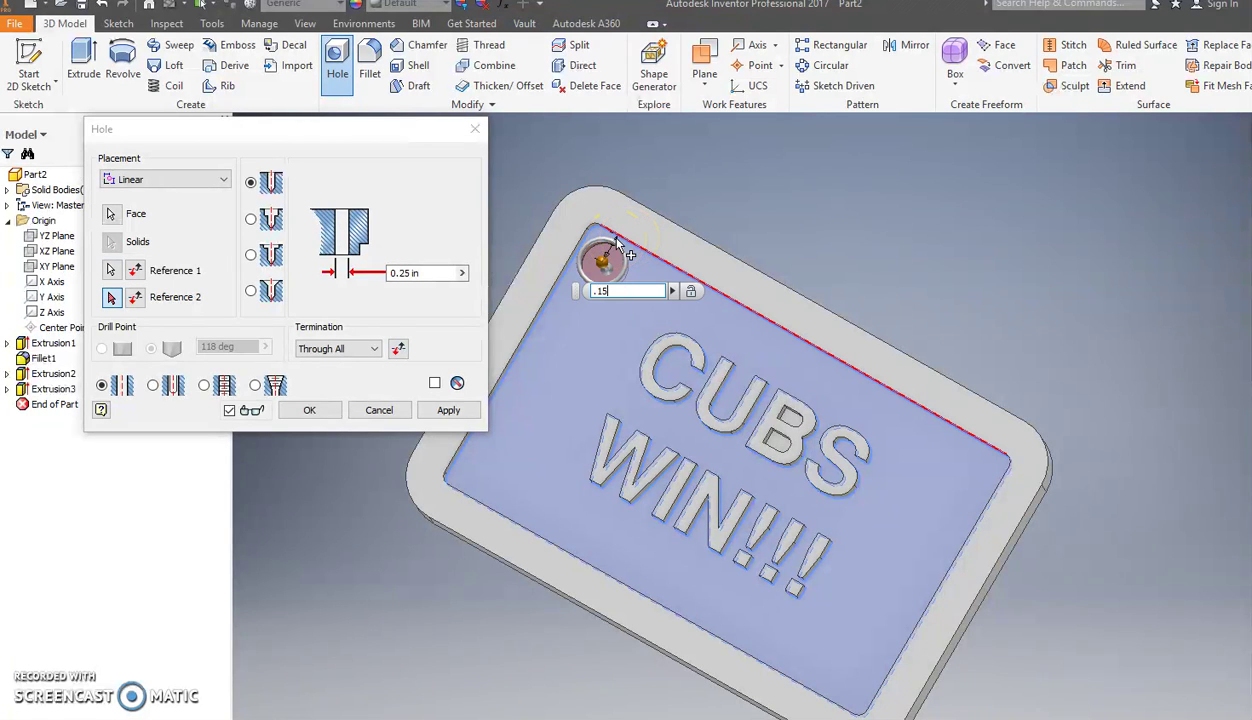
click(569, 267)
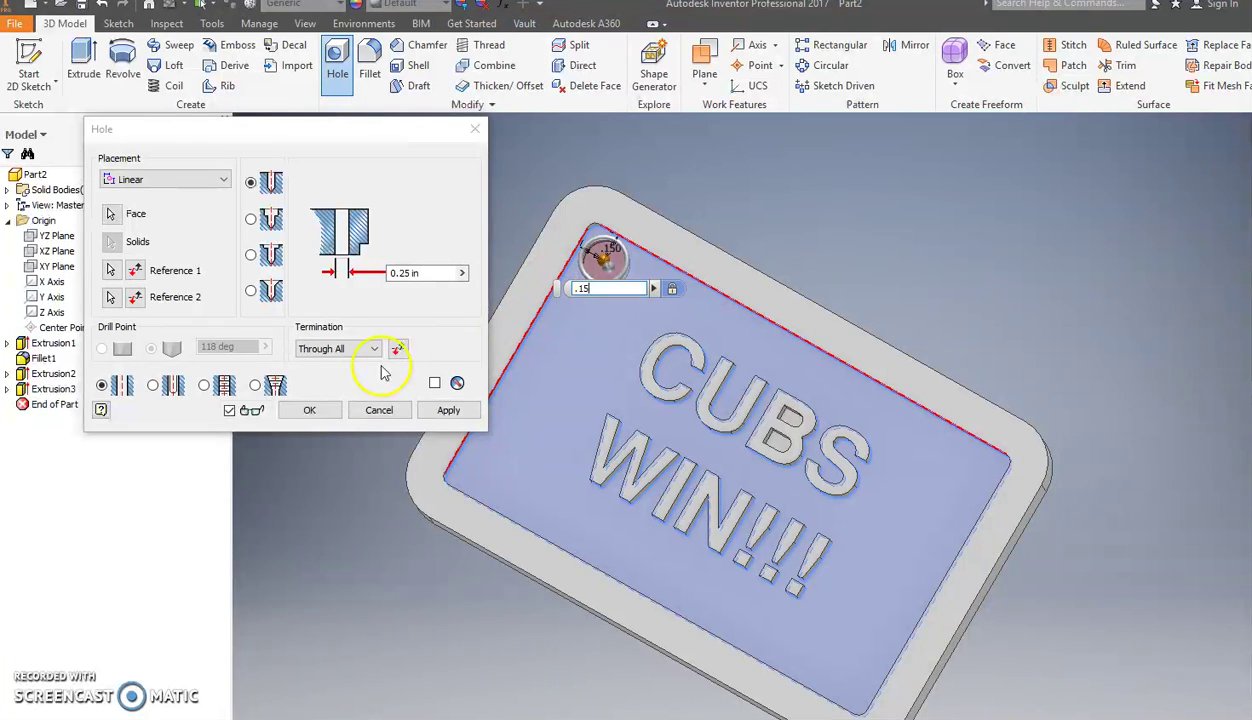
click(310, 411)
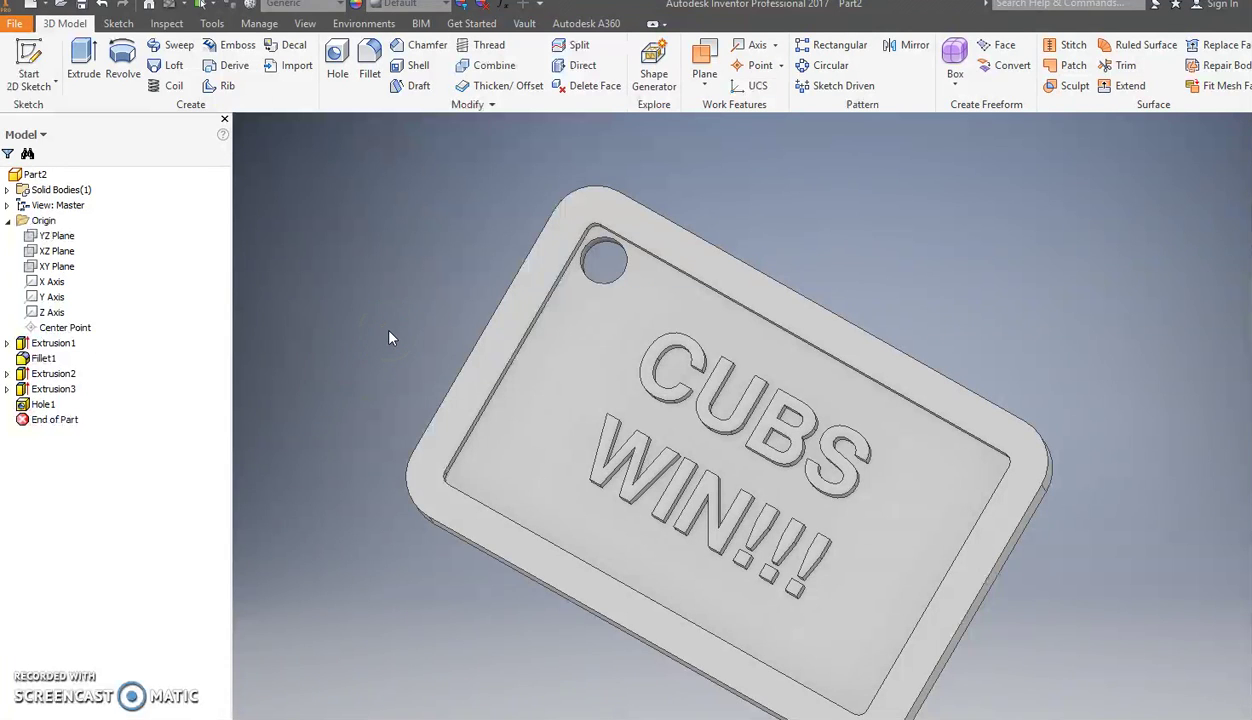
Set the feature appearance of the base plate extrusion to Black.
middle_drag(389, 331, 372, 275)
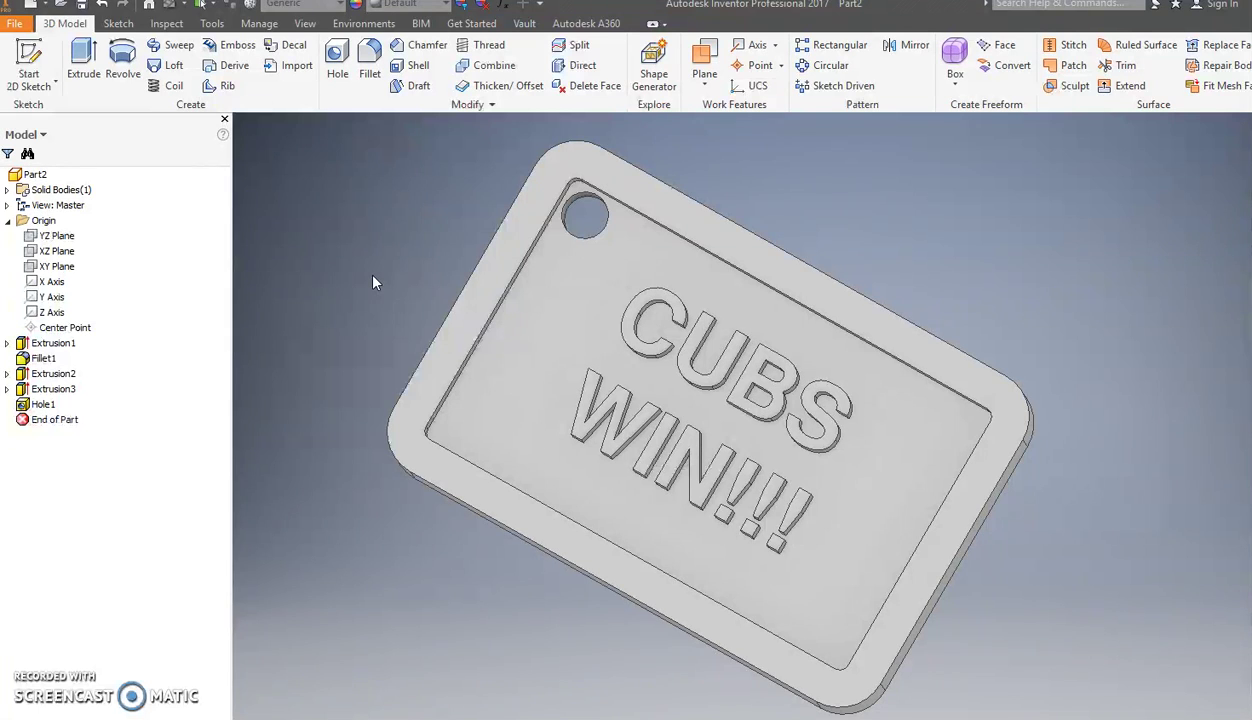
click(45, 343)
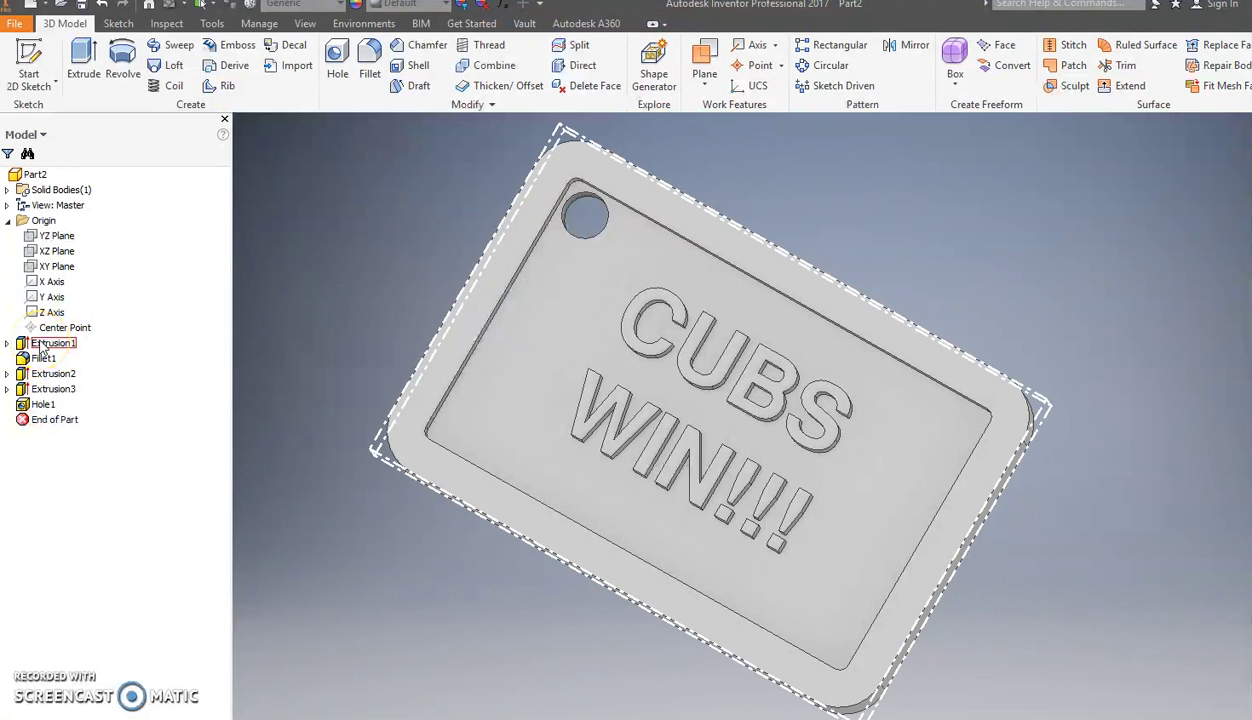
click(43, 345)
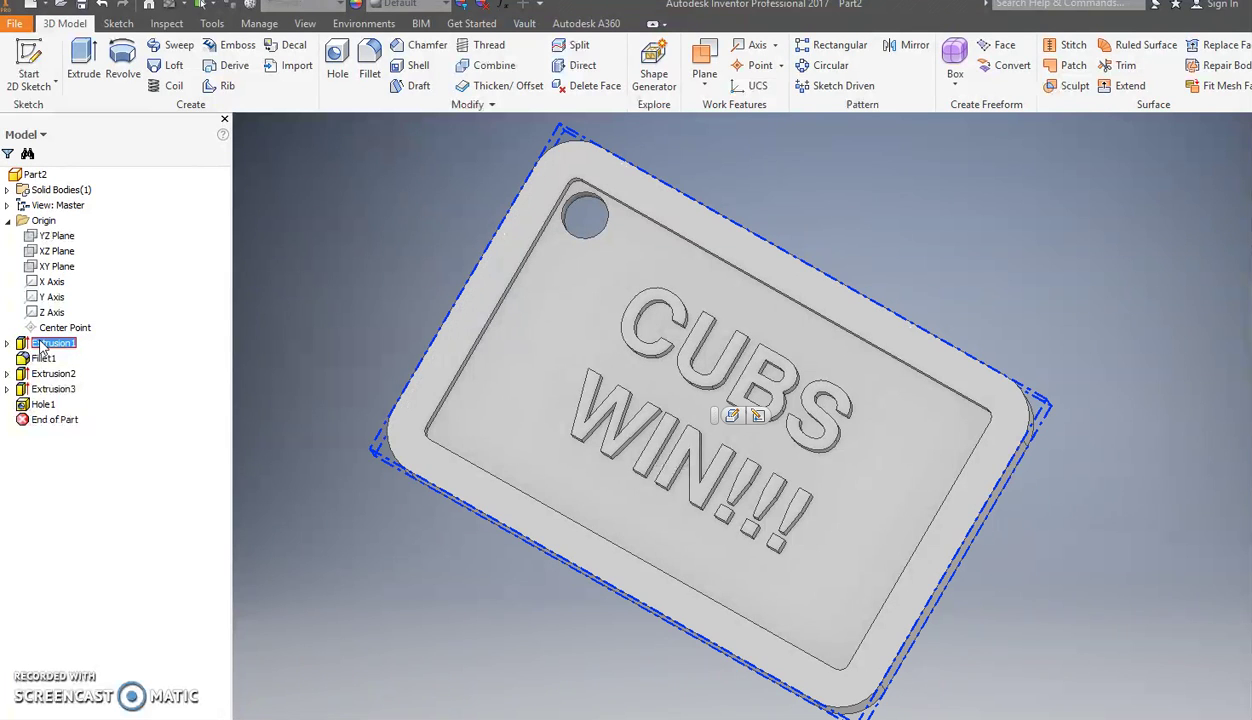
right_click(41, 345)
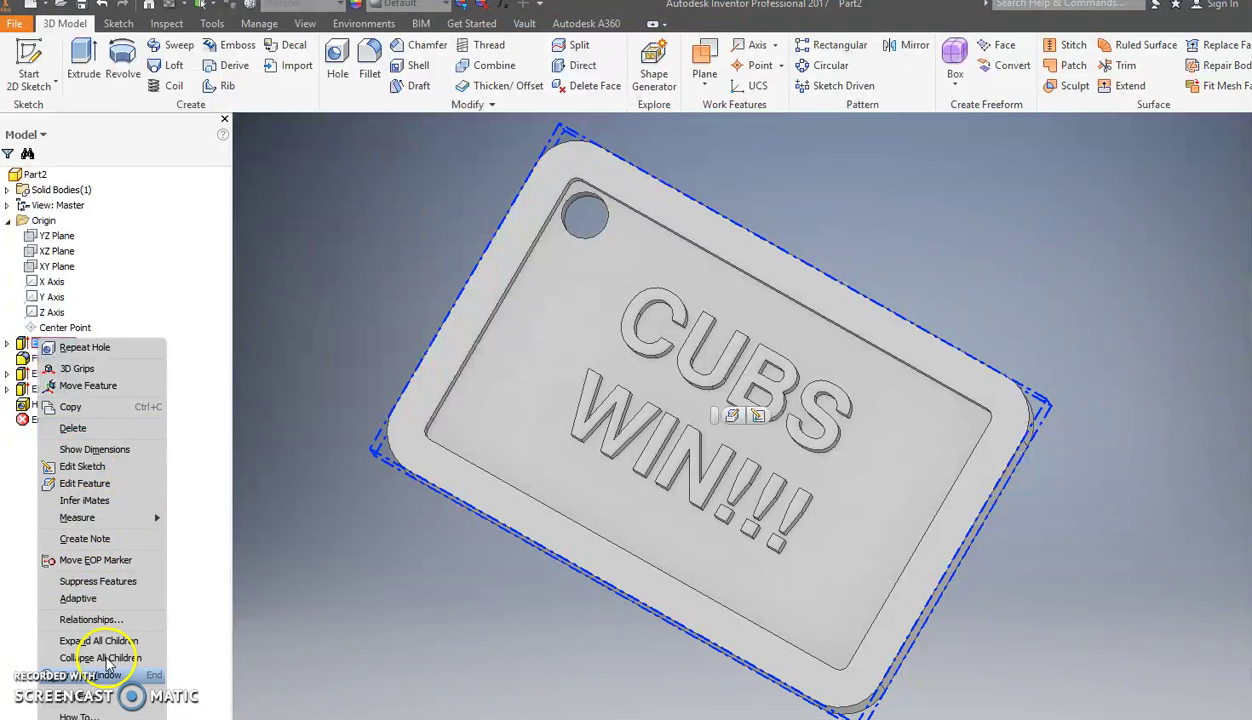
click(129, 299)
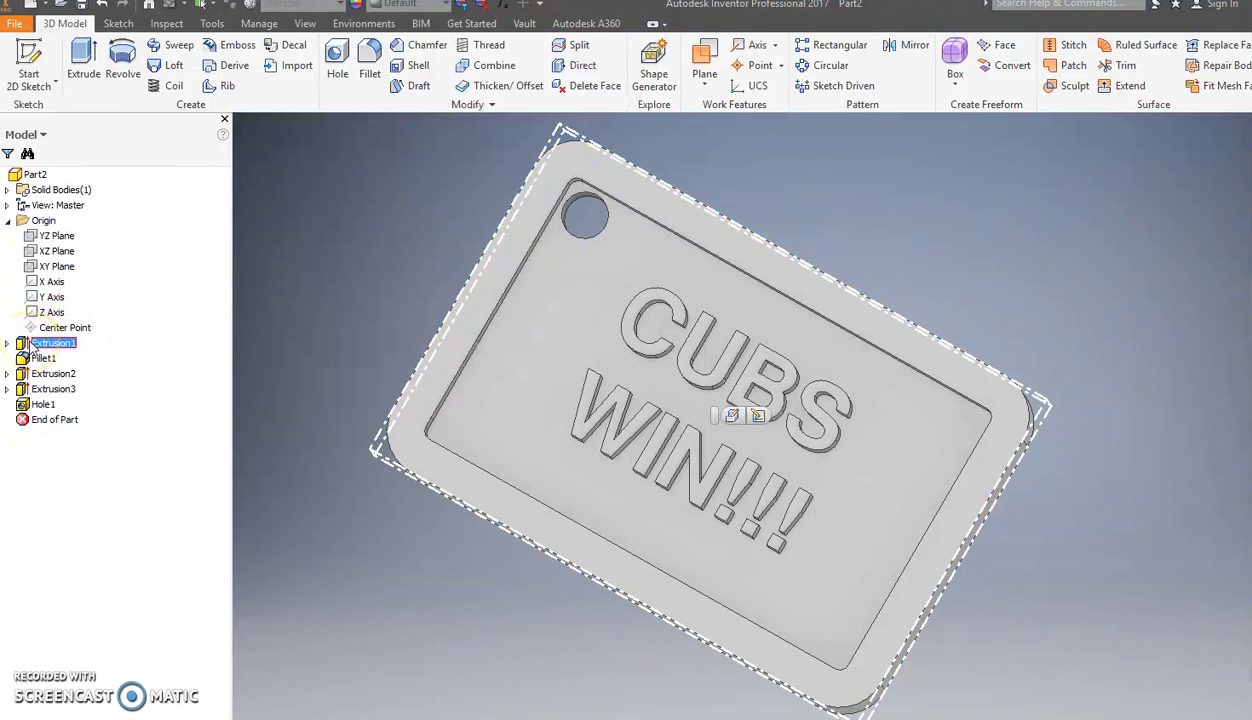
right_click(34, 344)
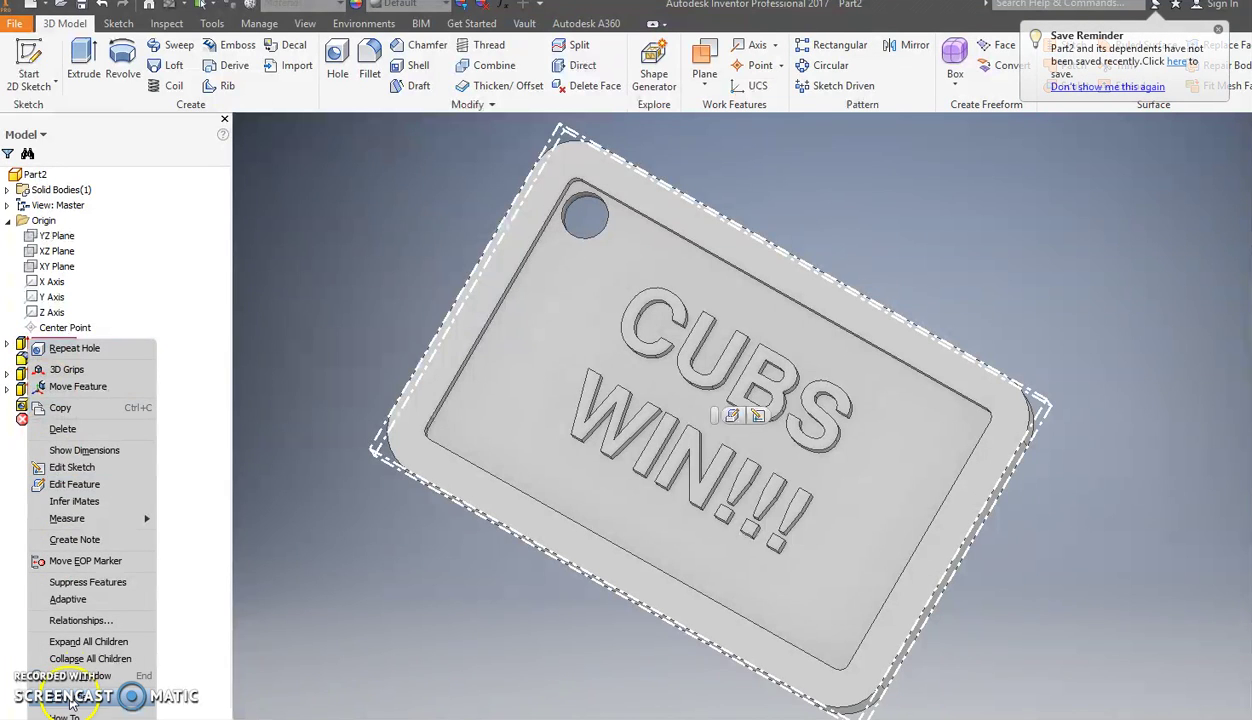
click(72, 703)
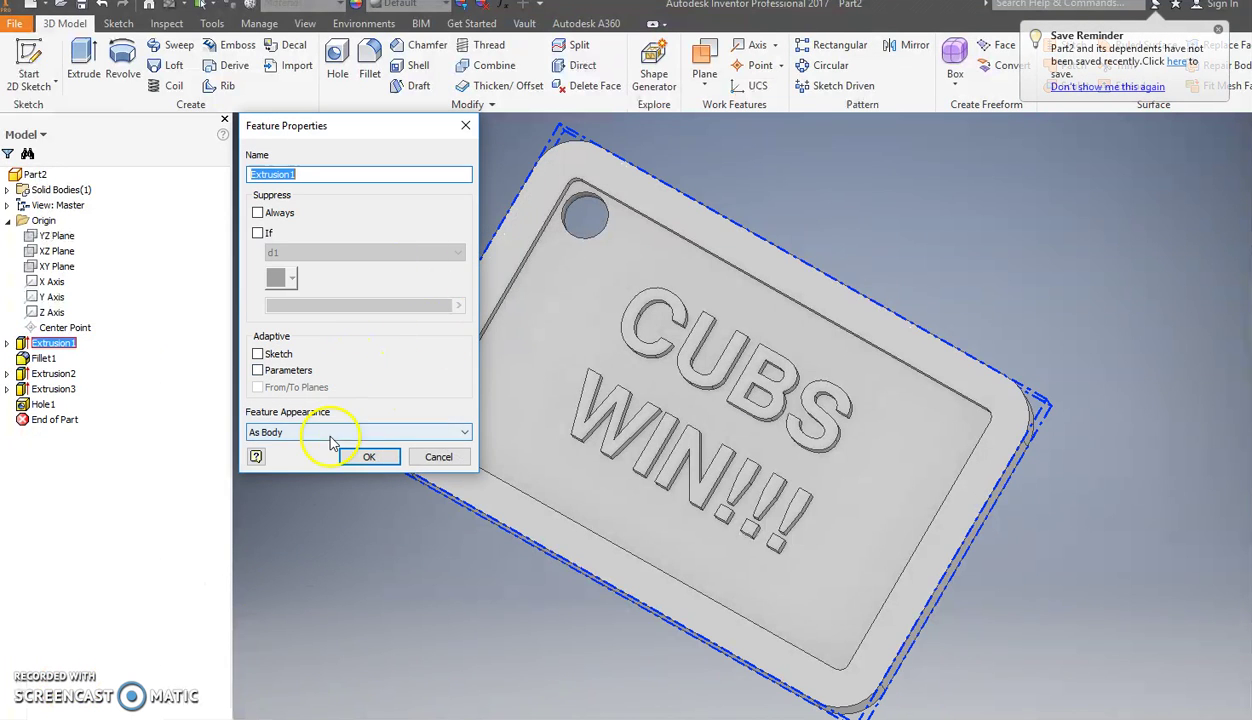
click(332, 434)
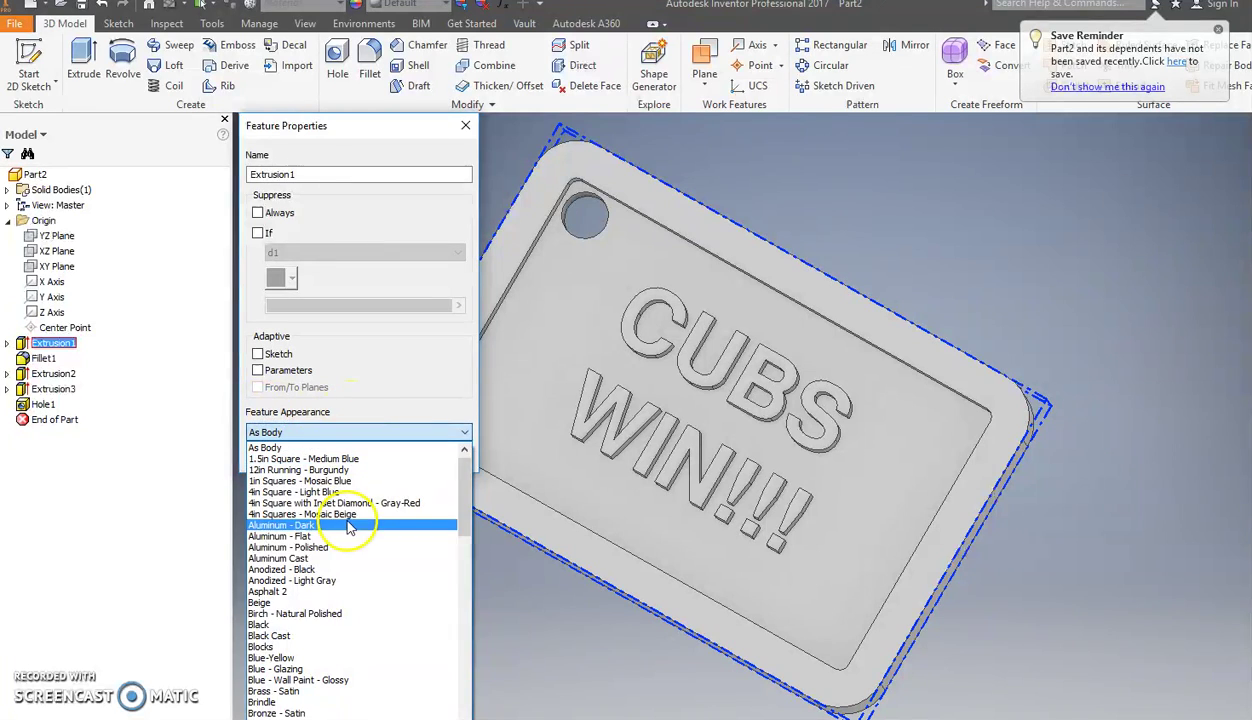
click(296, 625)
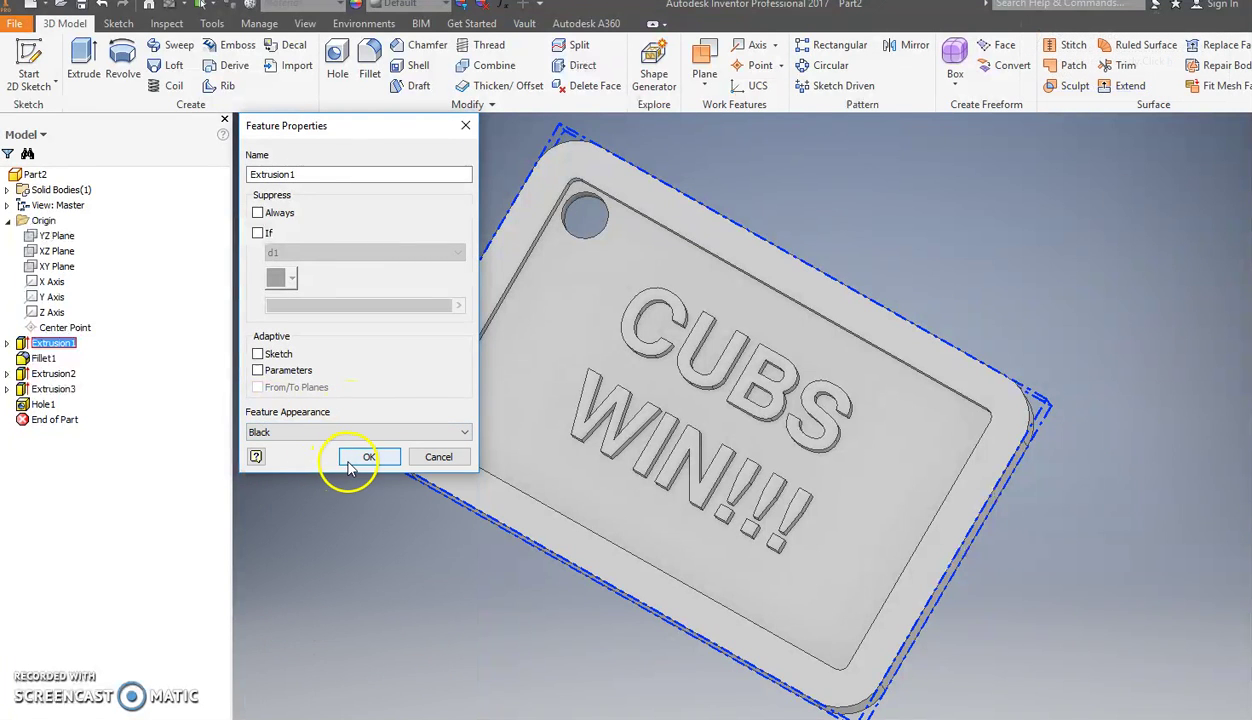
click(352, 461)
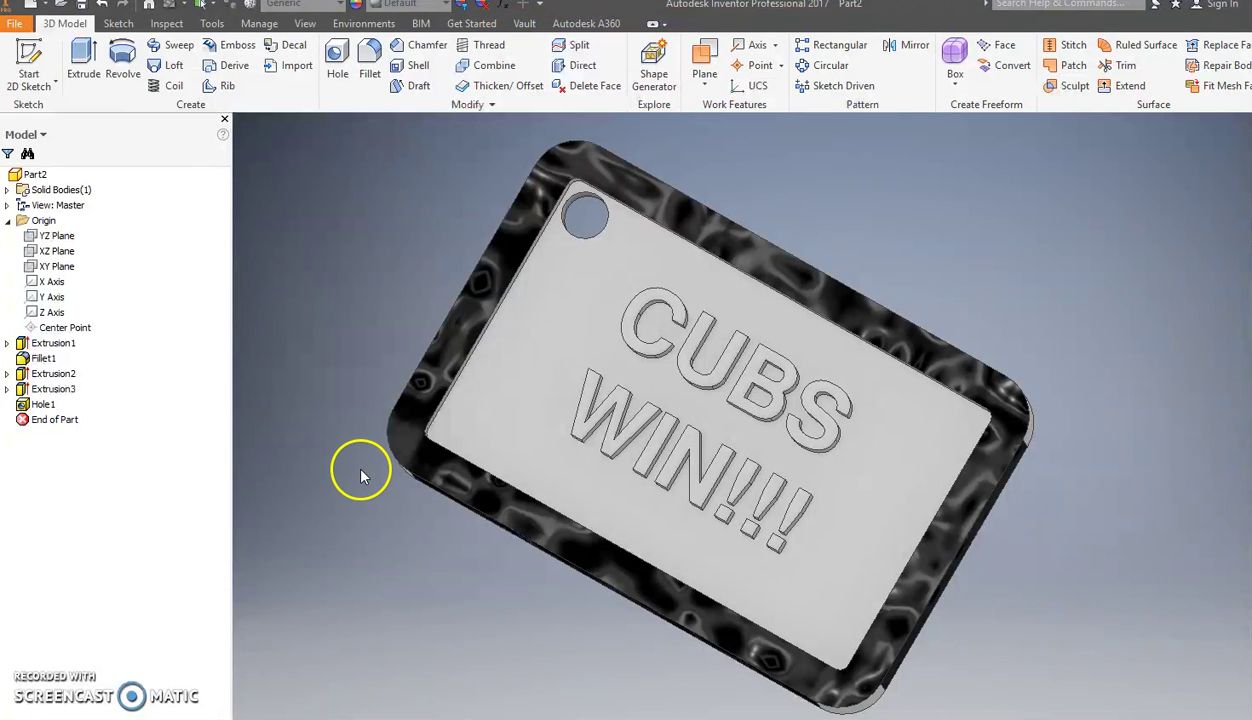
Set the feature appearance of the recessed pocket extrusion to Blue - Wall Paint - Glossy.
click(37, 376)
right_click(39, 373)
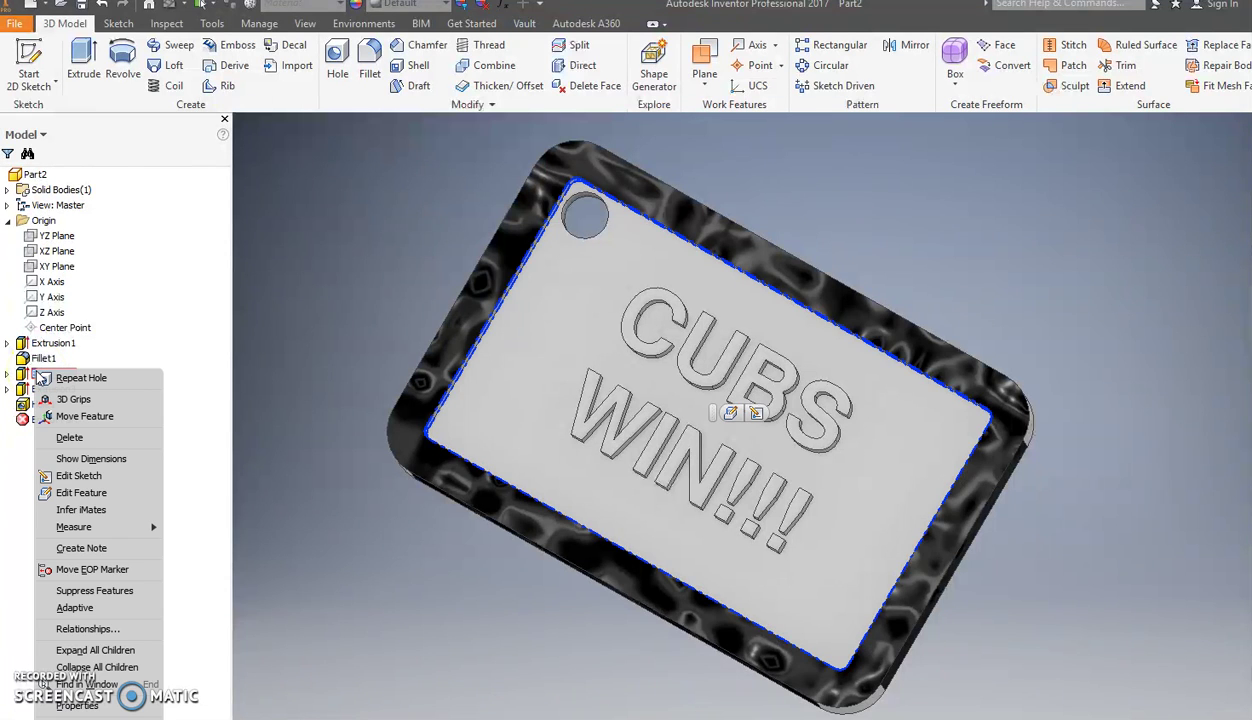
click(77, 705)
click(378, 431)
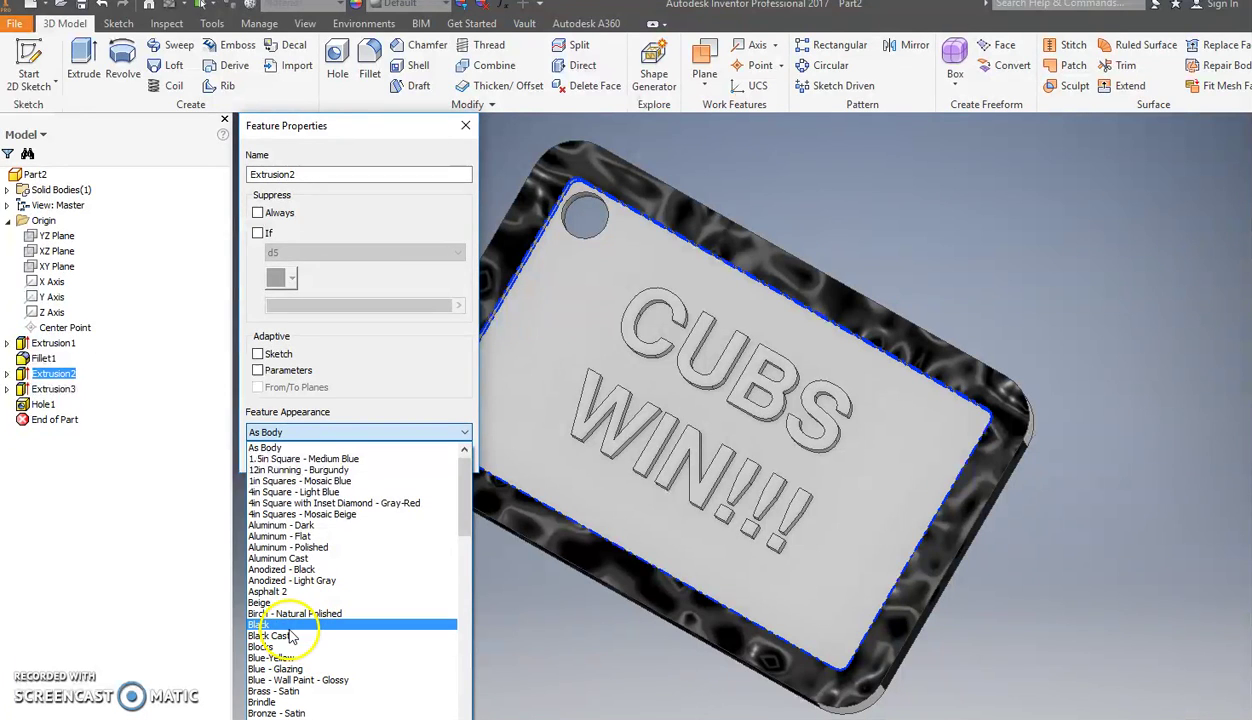
click(285, 680)
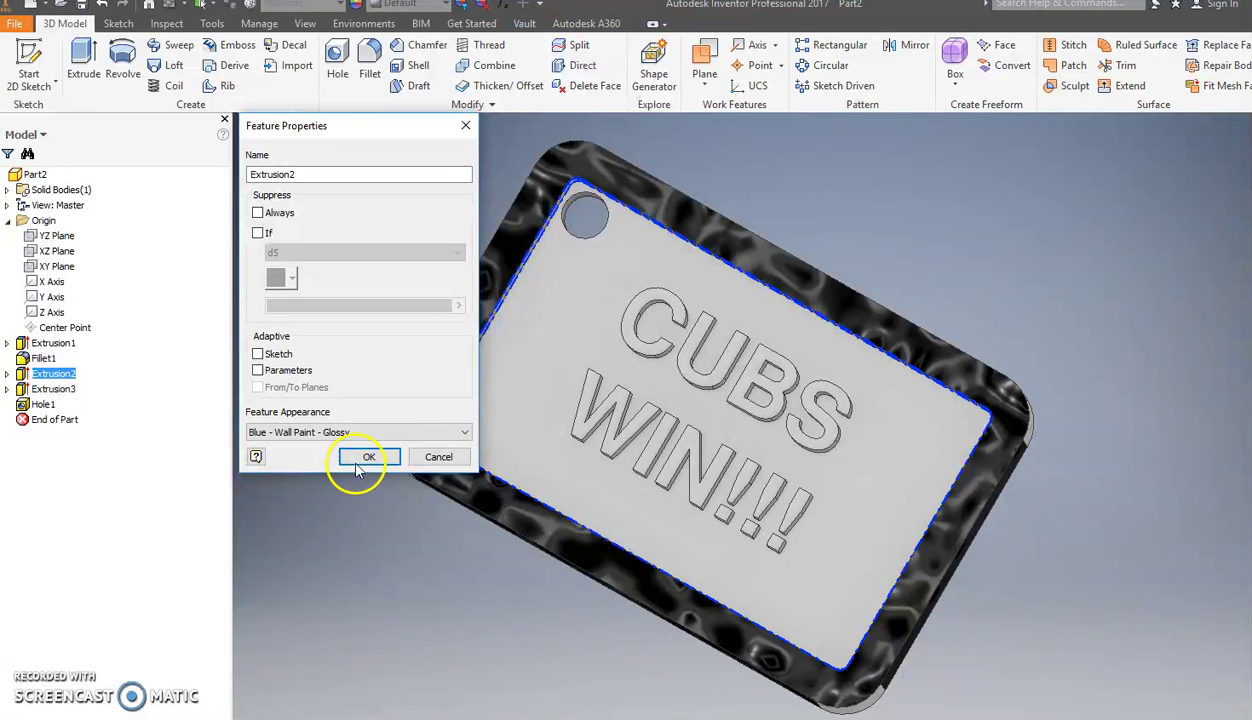
click(357, 459)
Set the feature appearance of the raised CUBS WIN!!! lettering to Canary.
middle_drag(483, 514, 444, 420)
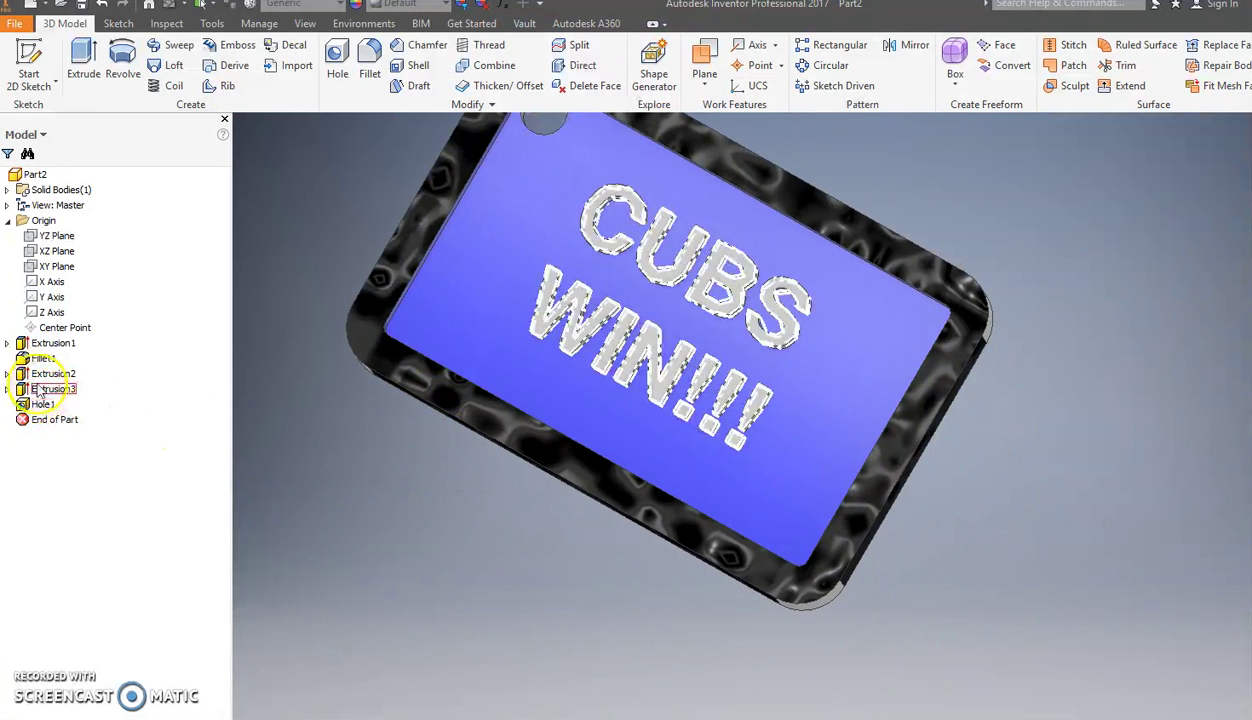
right_click(38, 390)
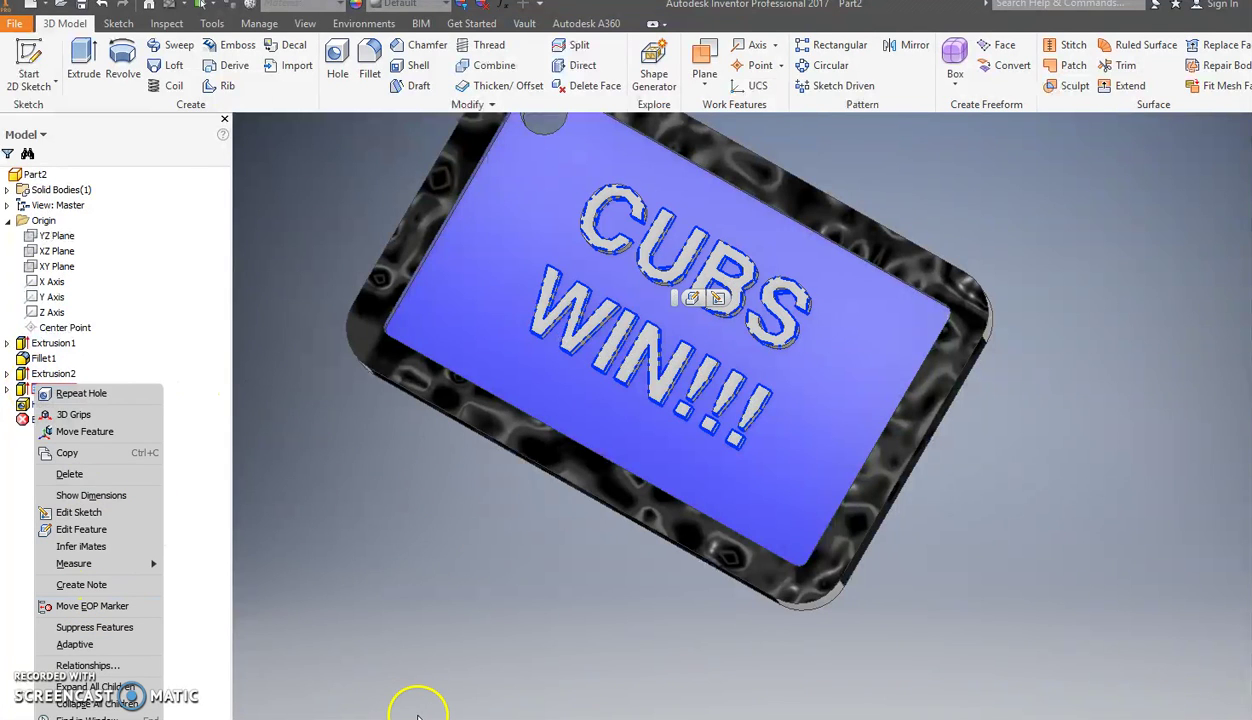
key(Escape)
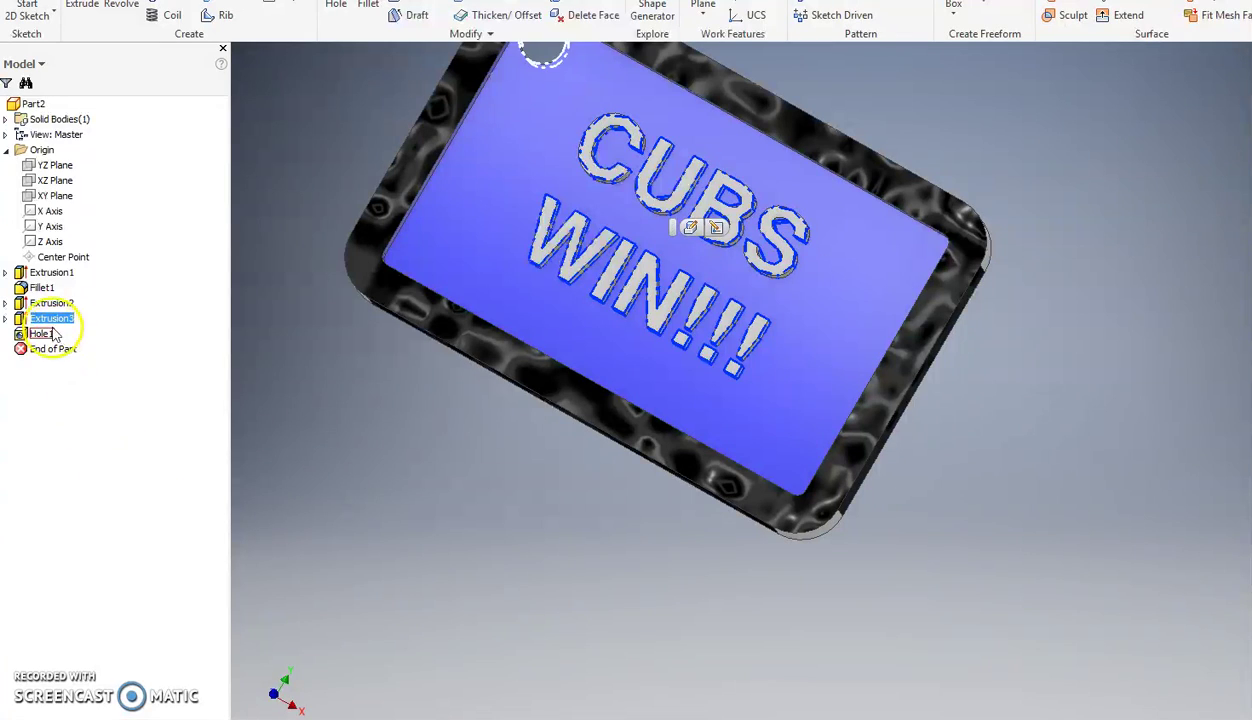
right_click(52, 392)
click(84, 673)
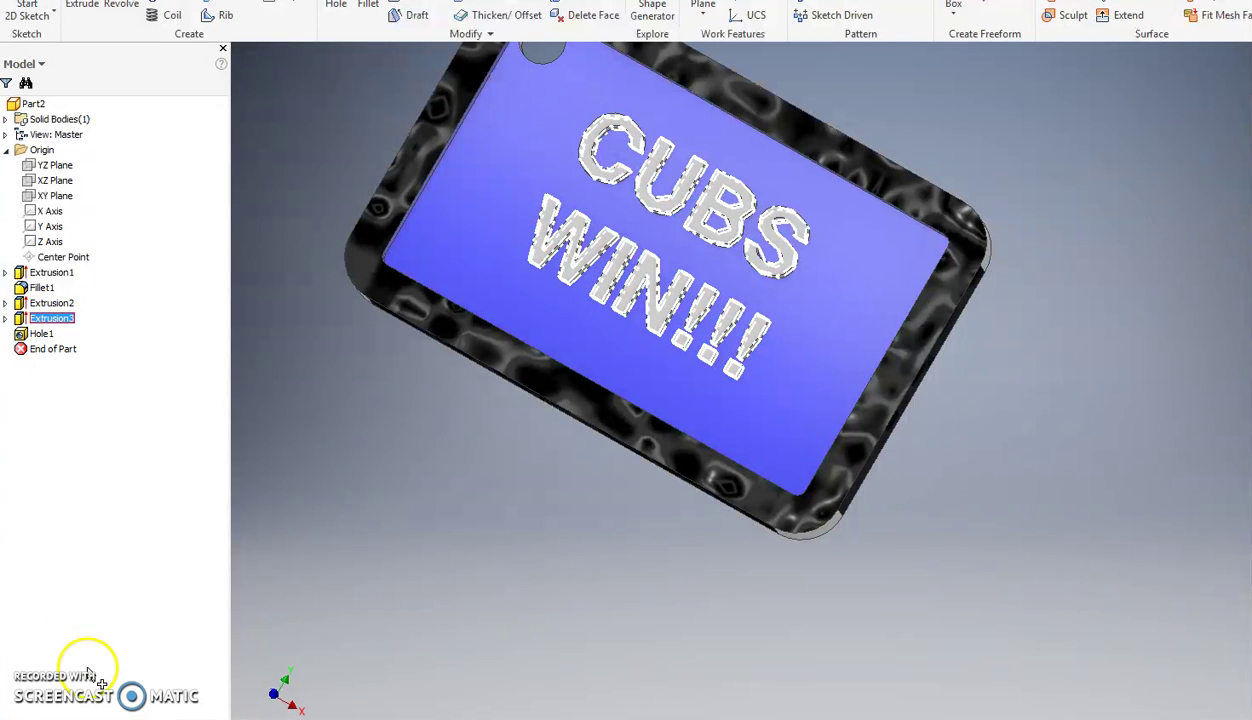
click(362, 362)
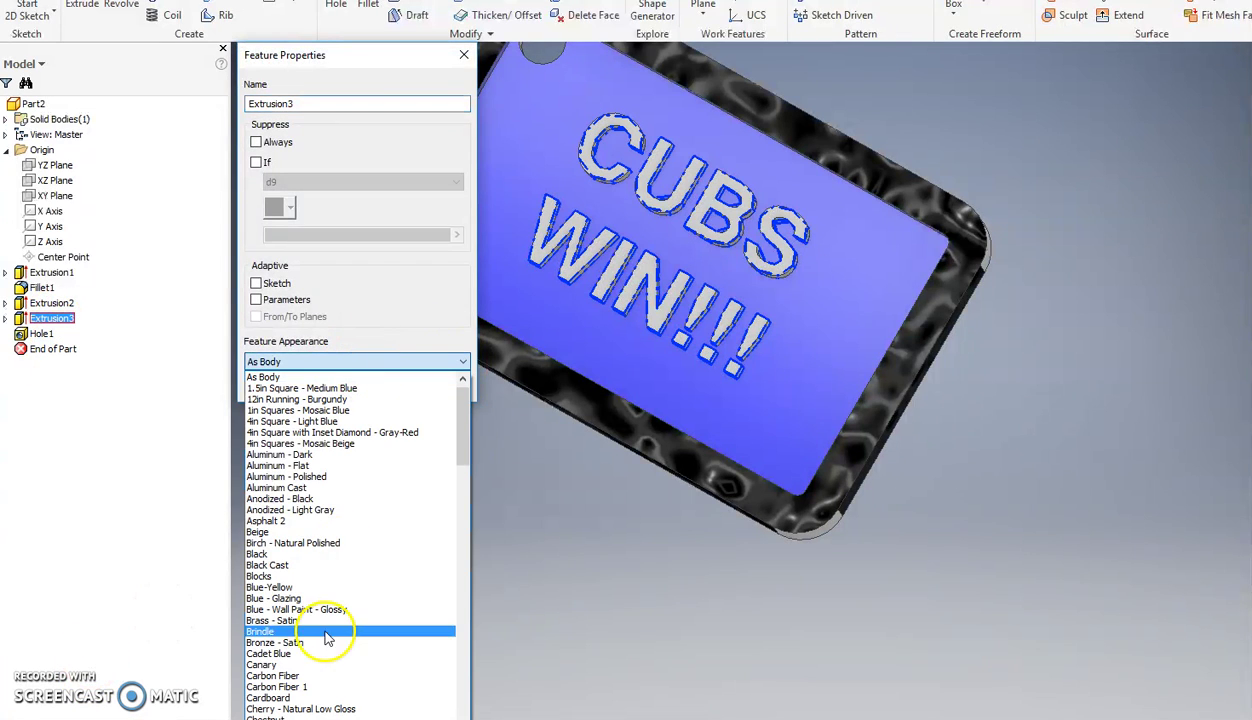
click(318, 664)
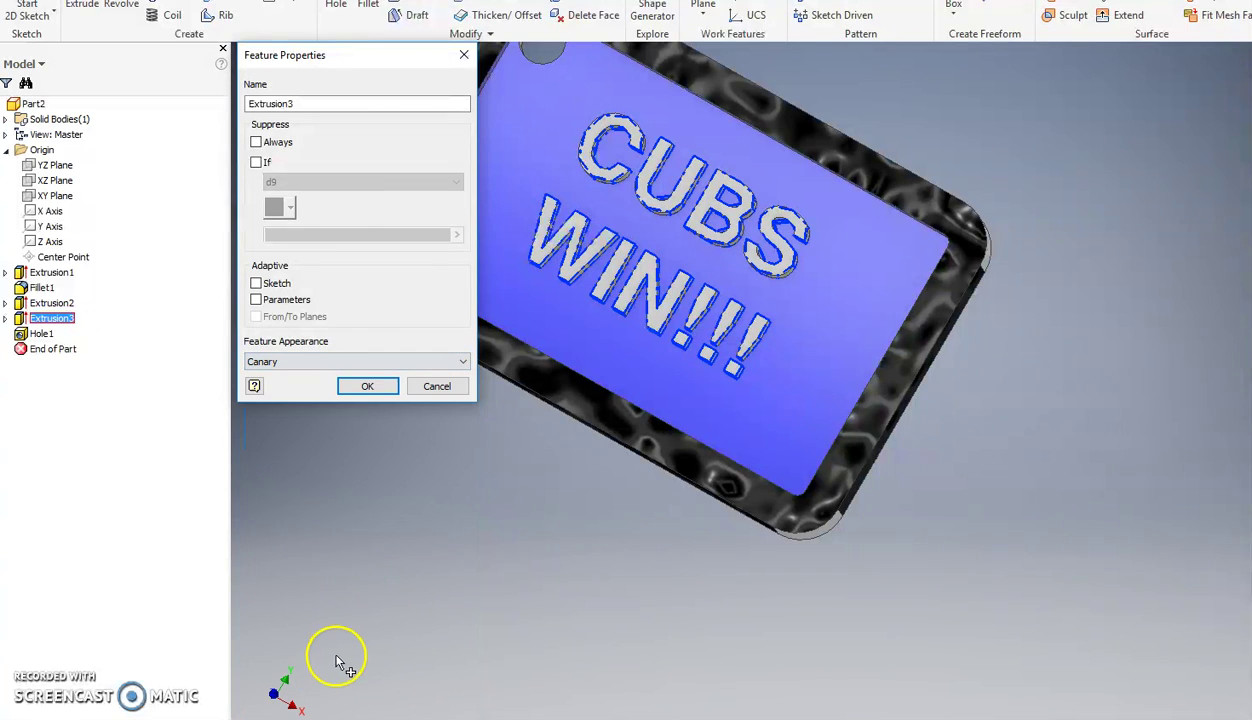
click(362, 386)
Save the part in the Documents folder as an Inventor part file named KEY CHAIN.
middle_drag(361, 458, 351, 517)
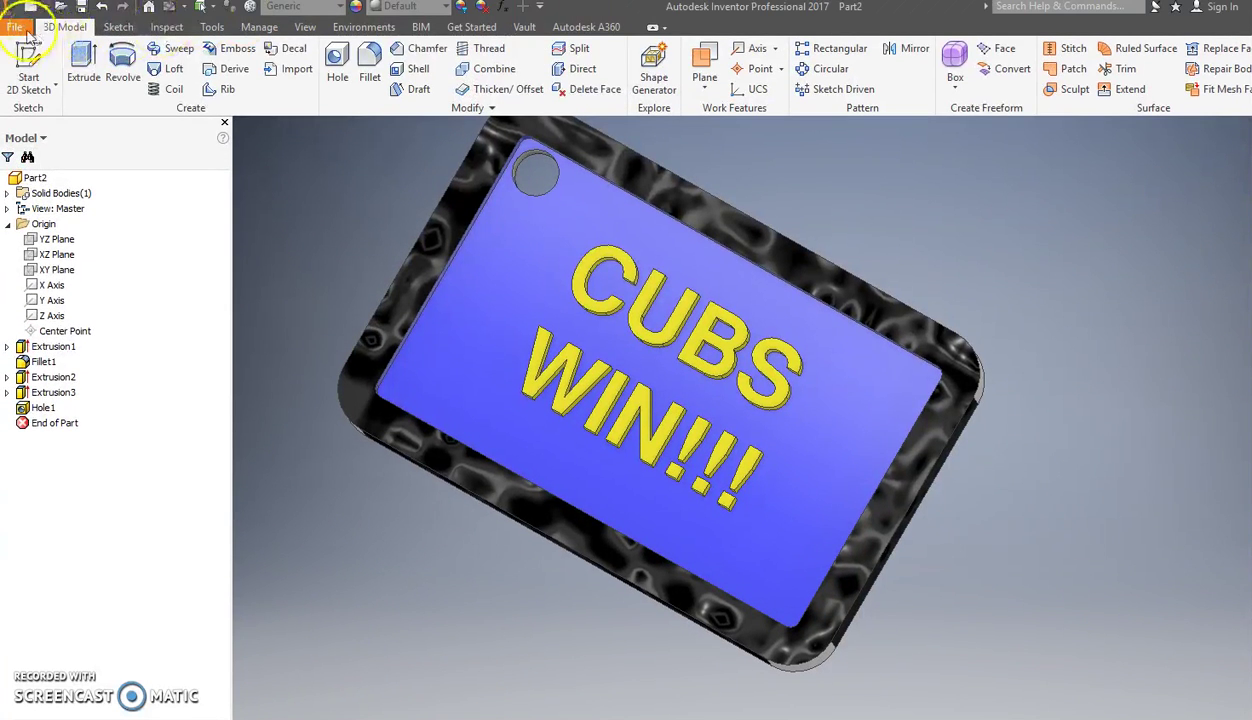
click(13, 33)
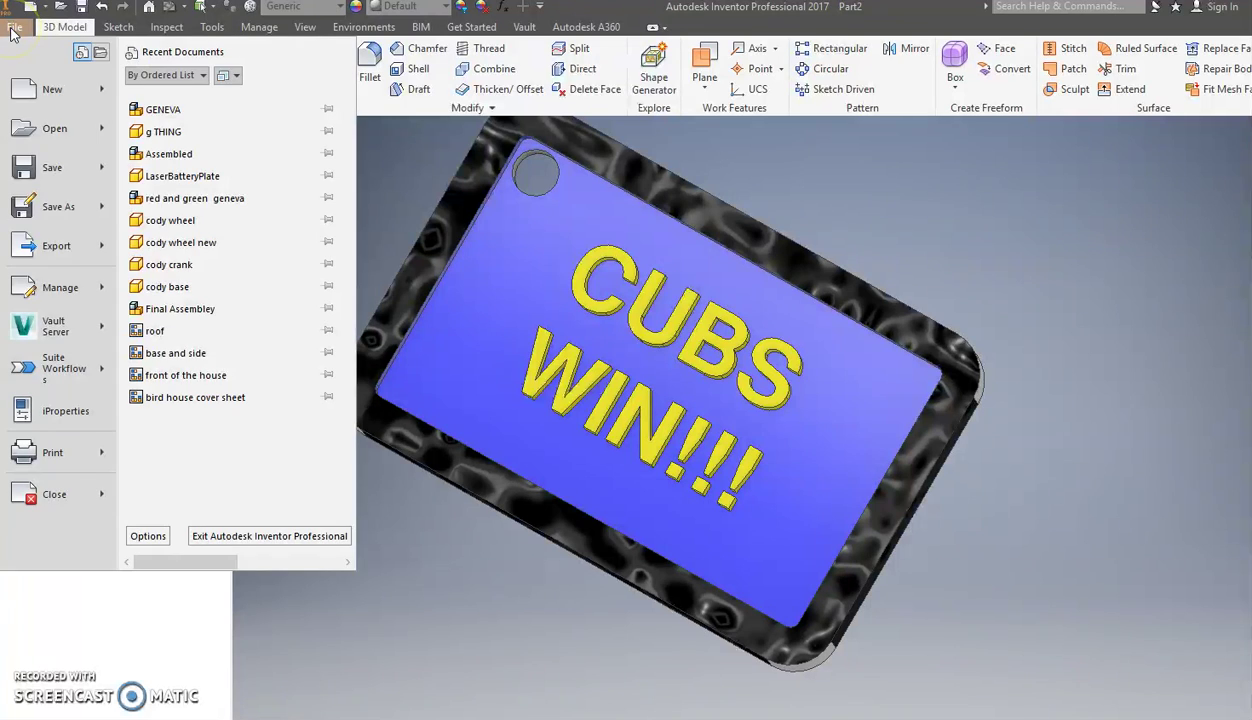
click(76, 208)
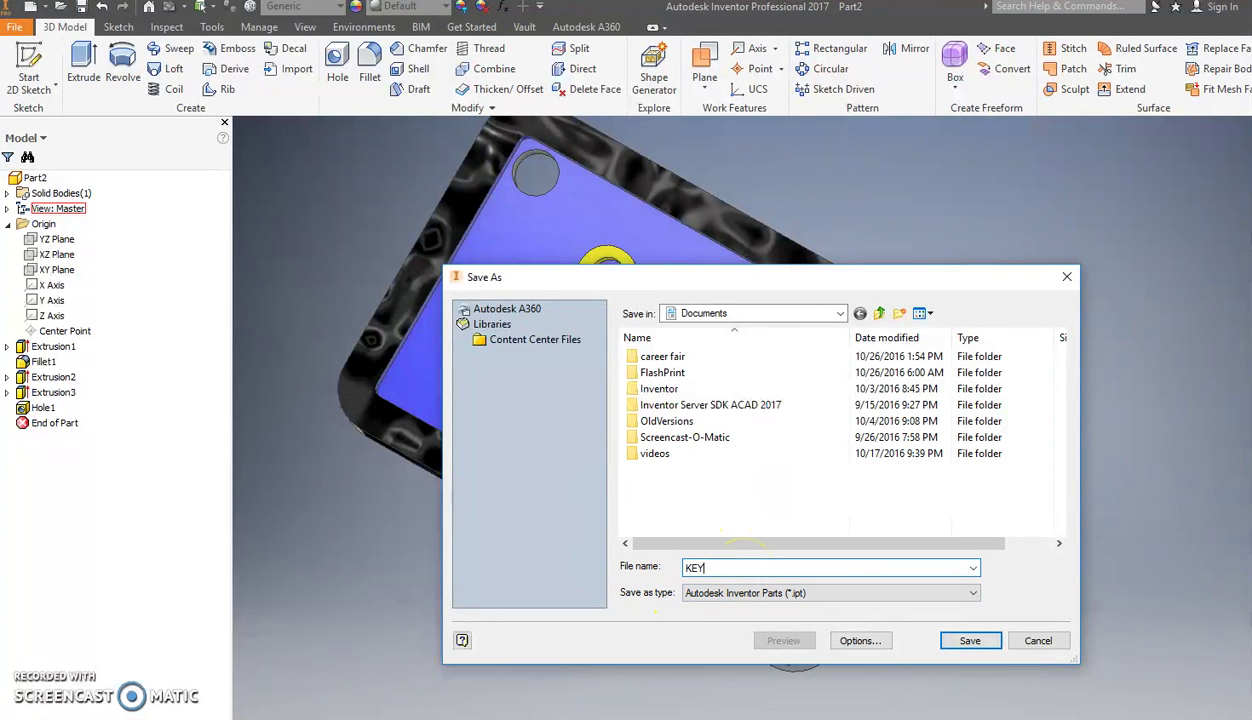
key(Return)
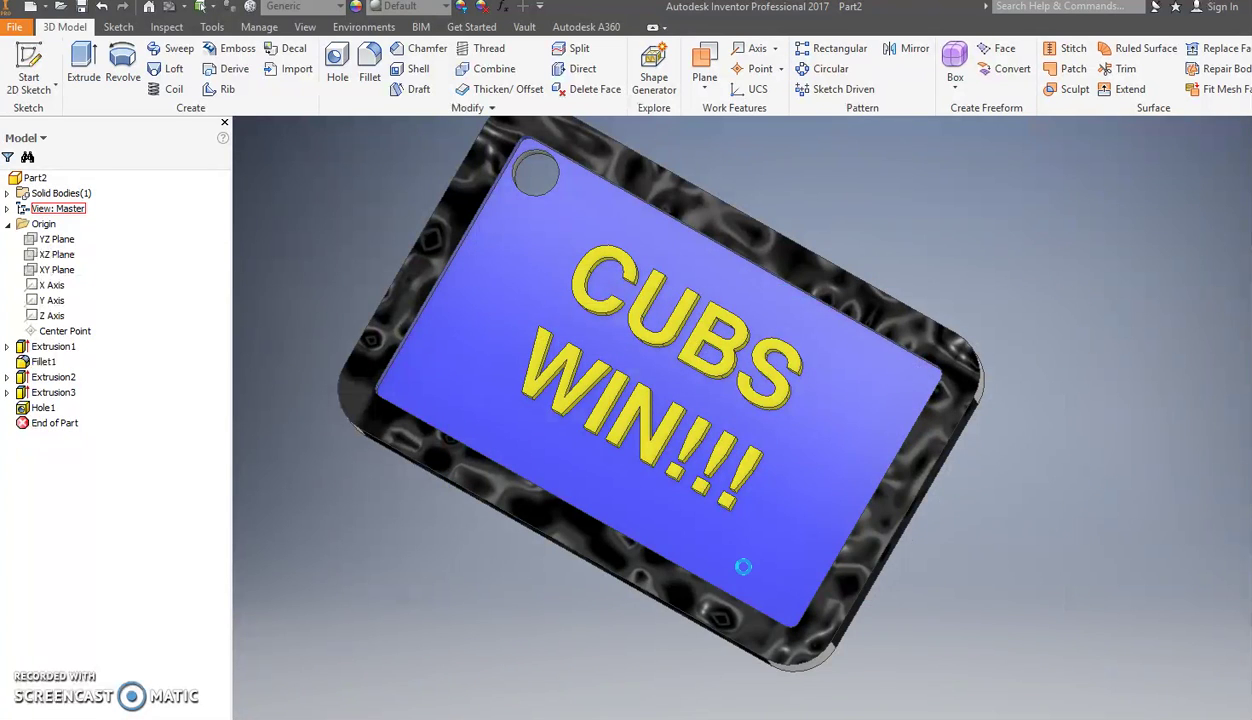
Export the part to the Documents folder as an STL file named KEY CHAIN, using millimeter units.
shift+middle_drag(642, 574, 556, 413)
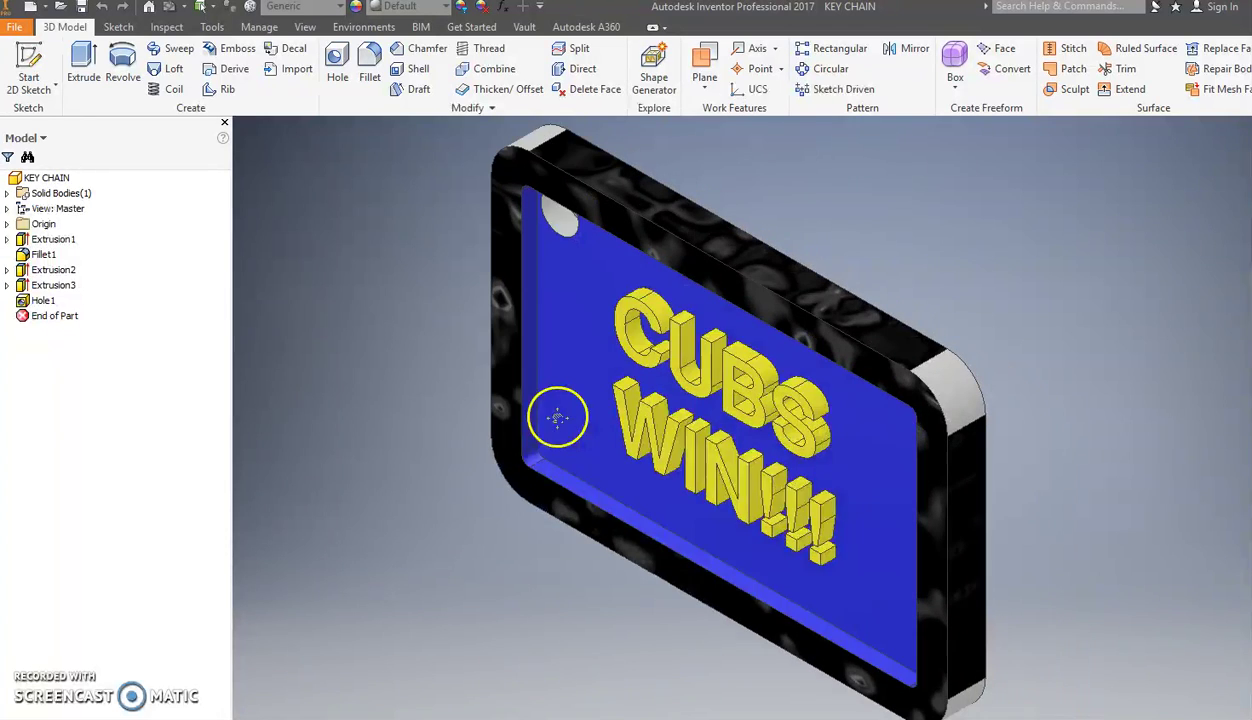
click(16, 28)
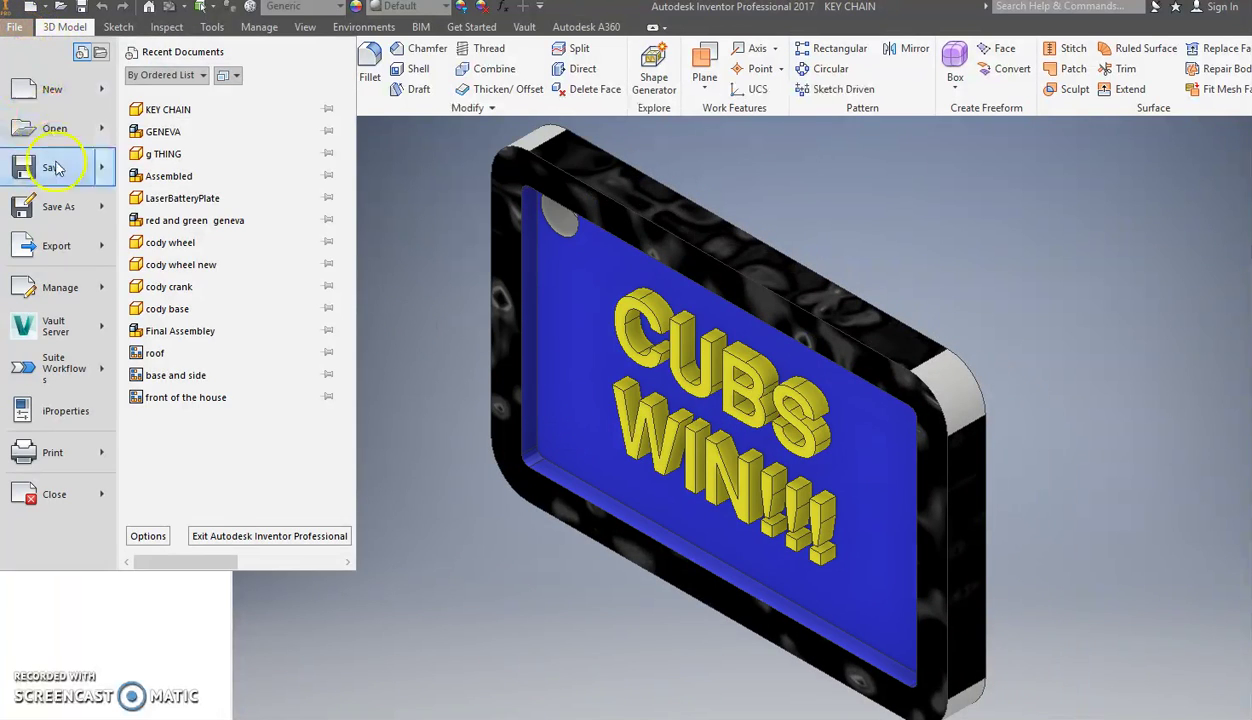
mouse_move(75, 258)
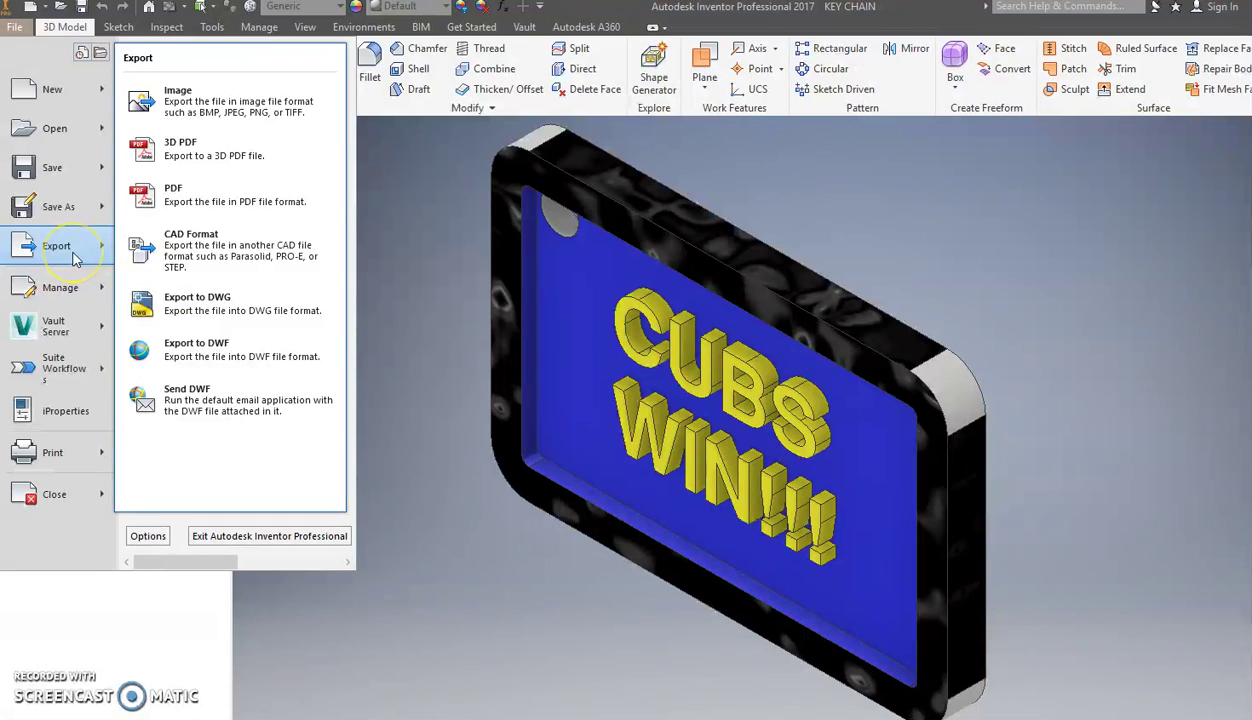
click(185, 256)
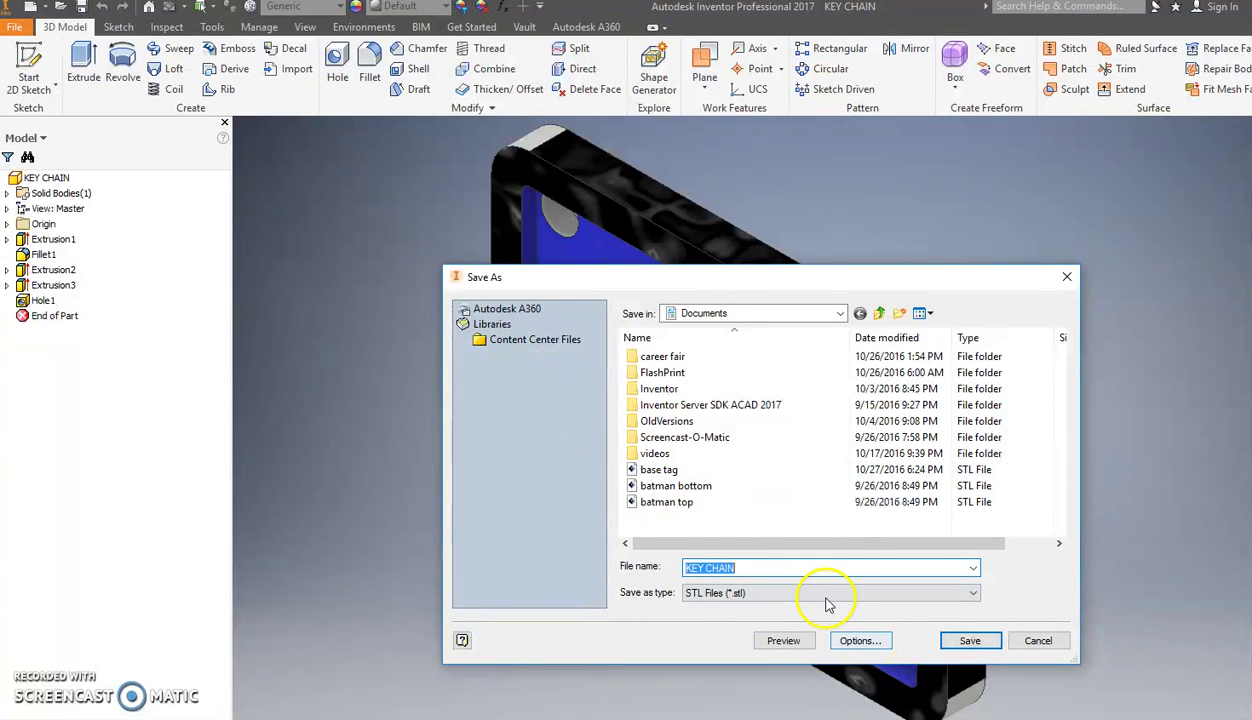
click(826, 596)
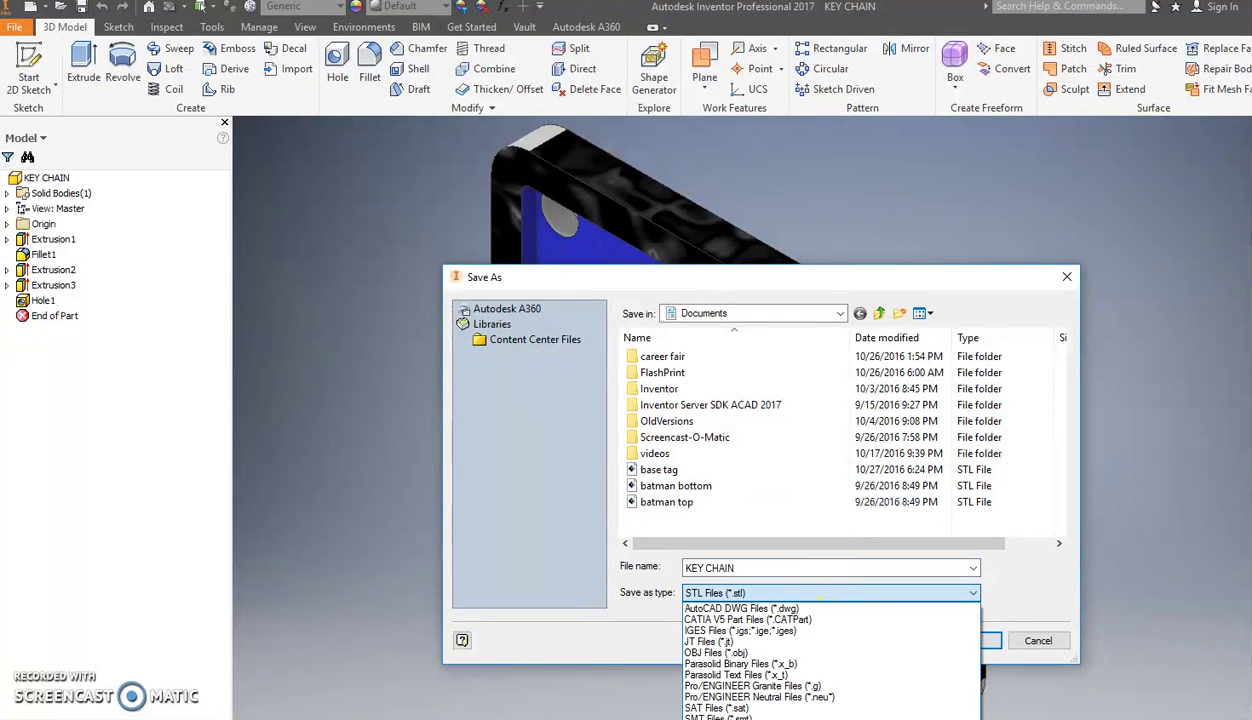
click(780, 718)
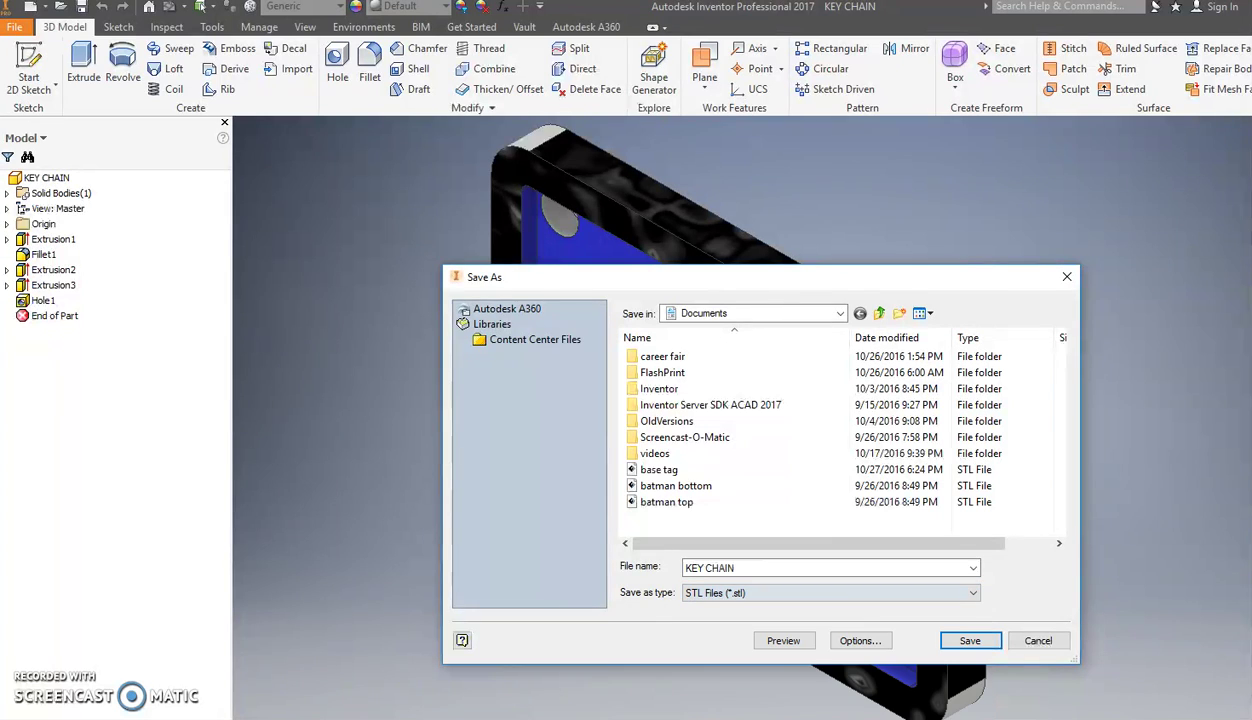
click(841, 643)
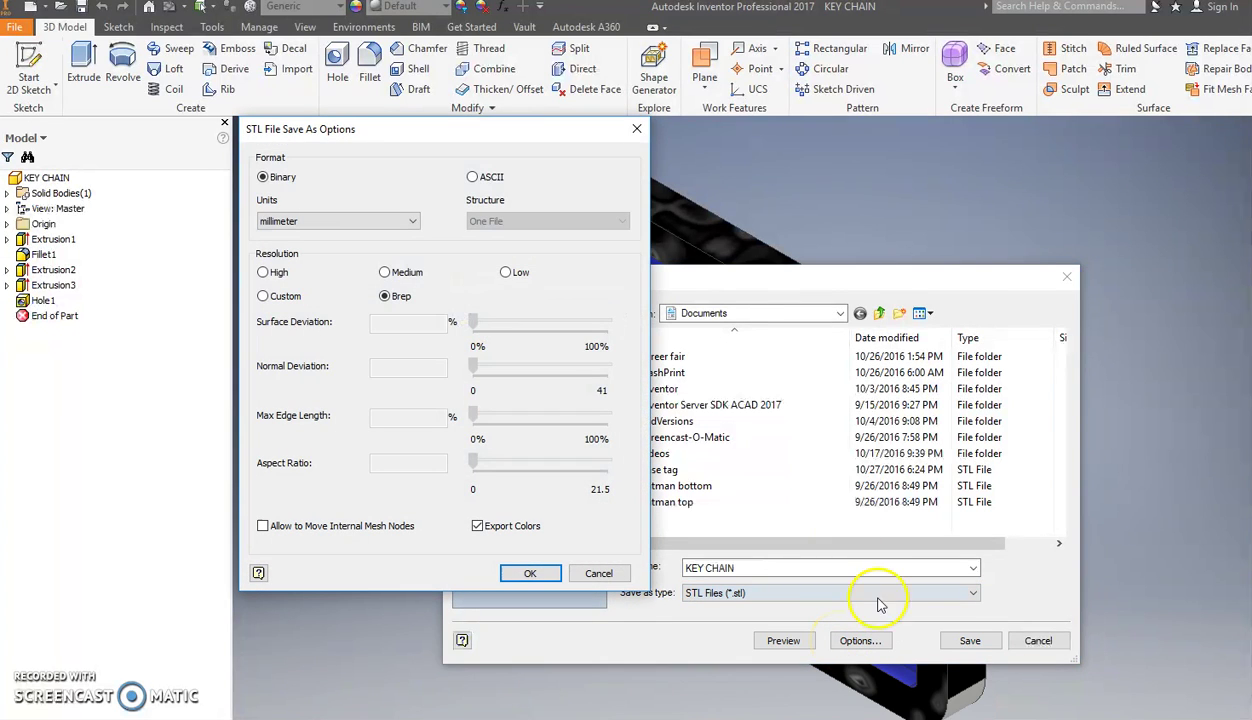
click(412, 221)
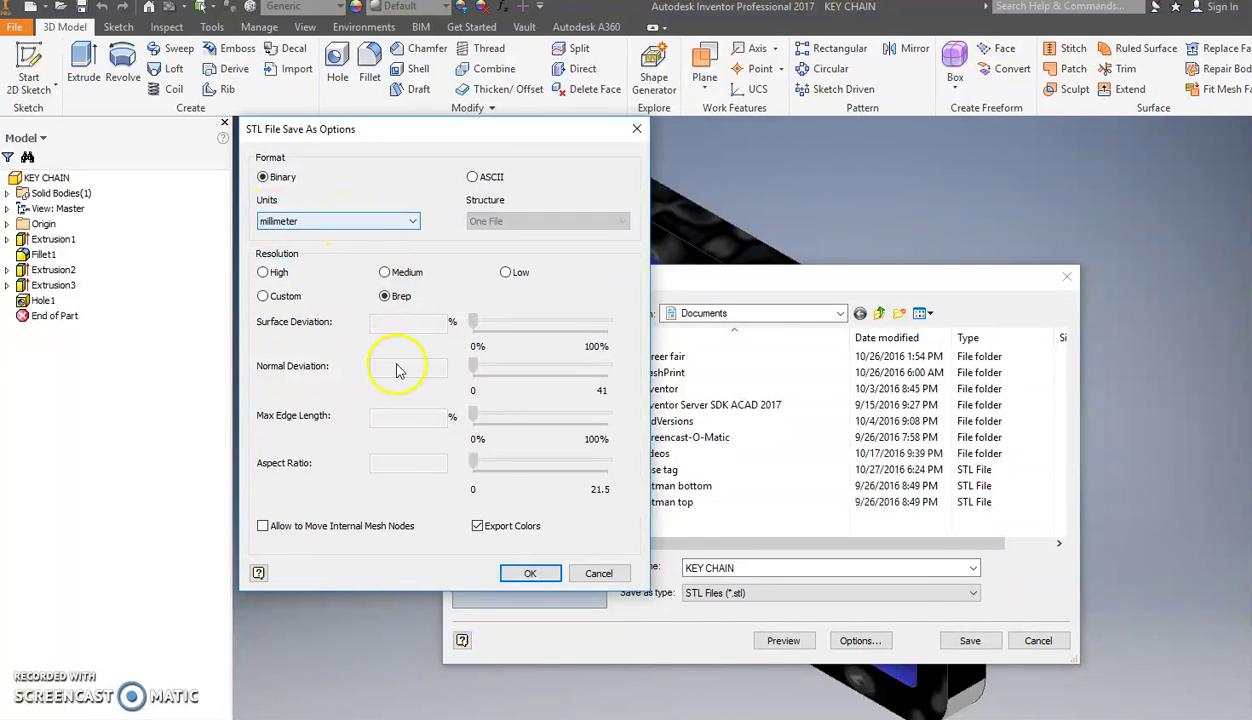
click(522, 573)
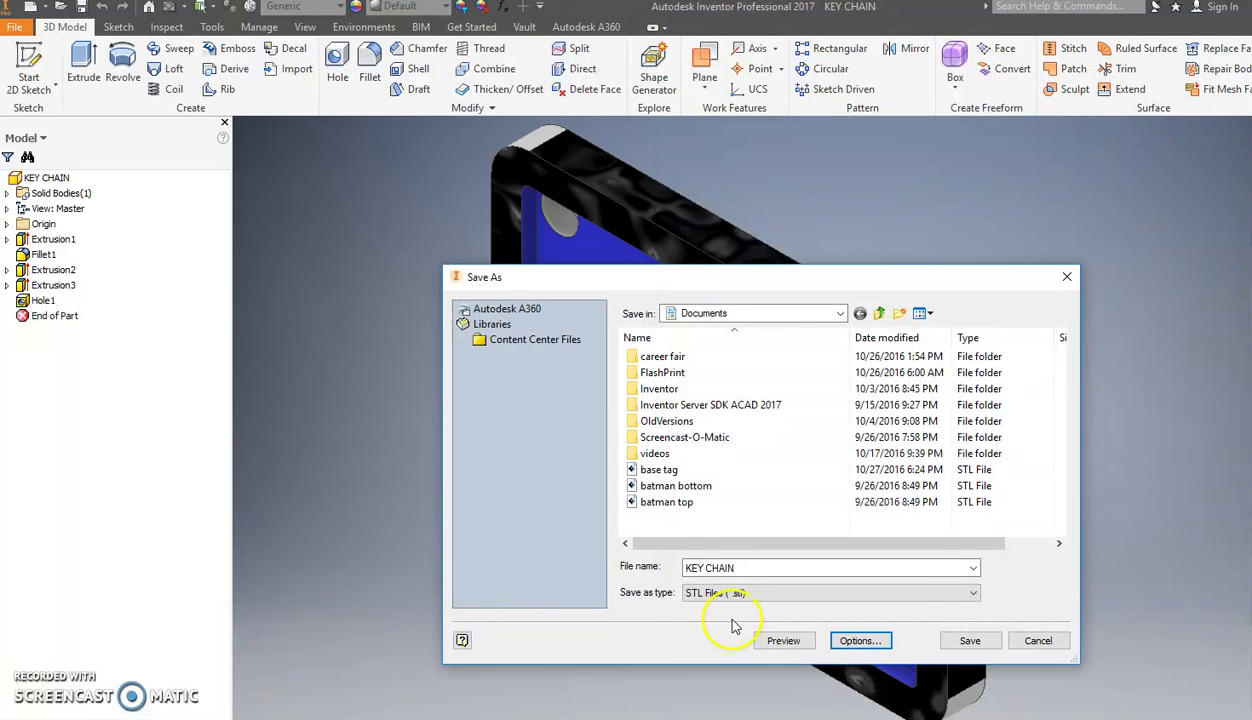
click(968, 642)
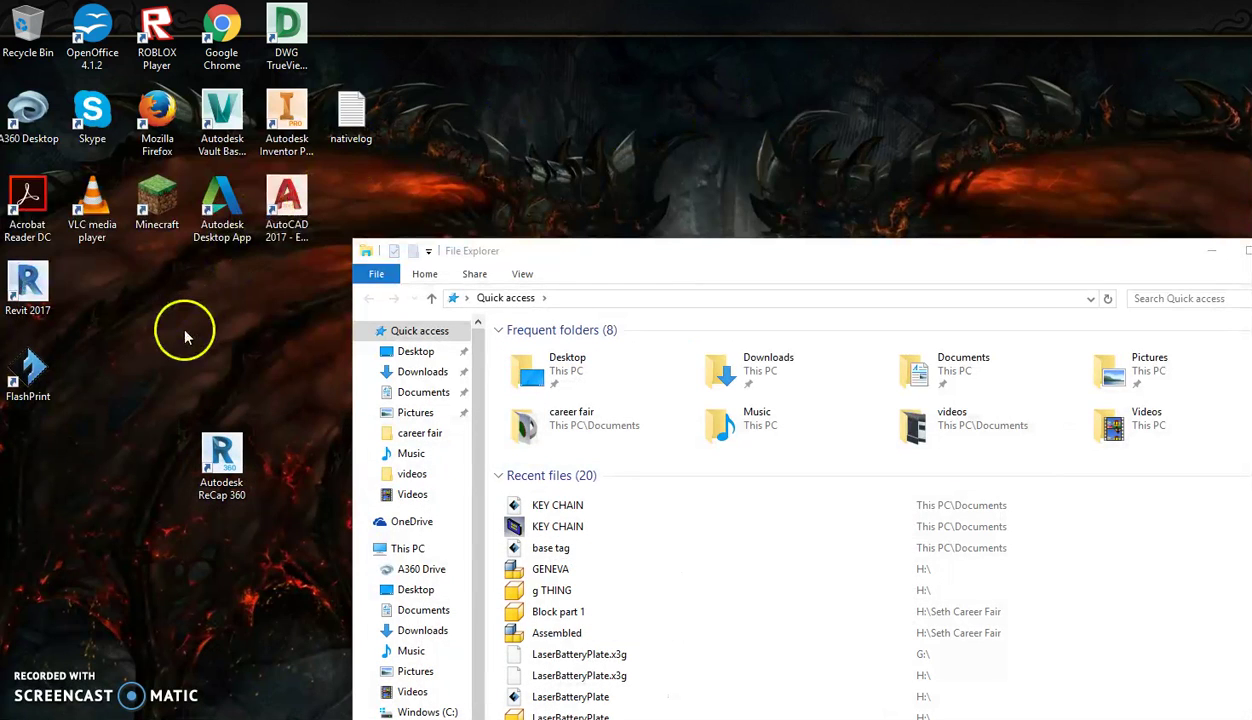
Launch FlashPrint from the desktop and move its window so the whole print bed is in view.
click(30, 370)
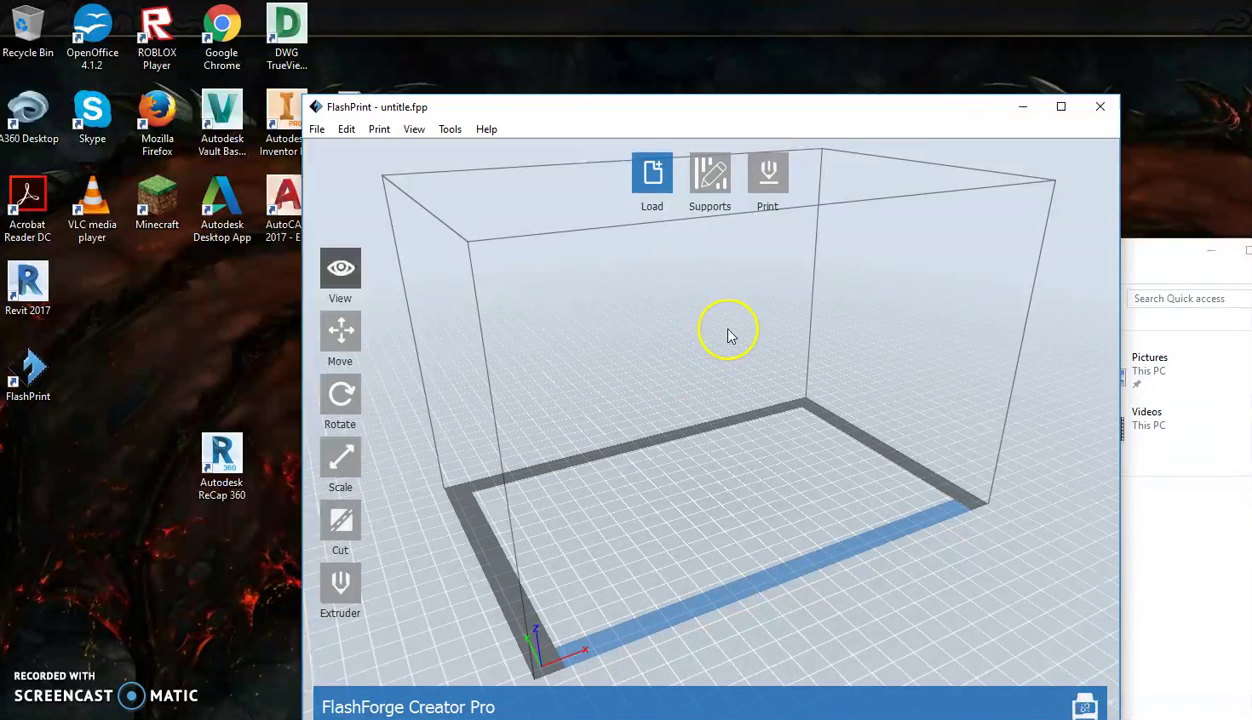
drag(671, 108, 571, 85)
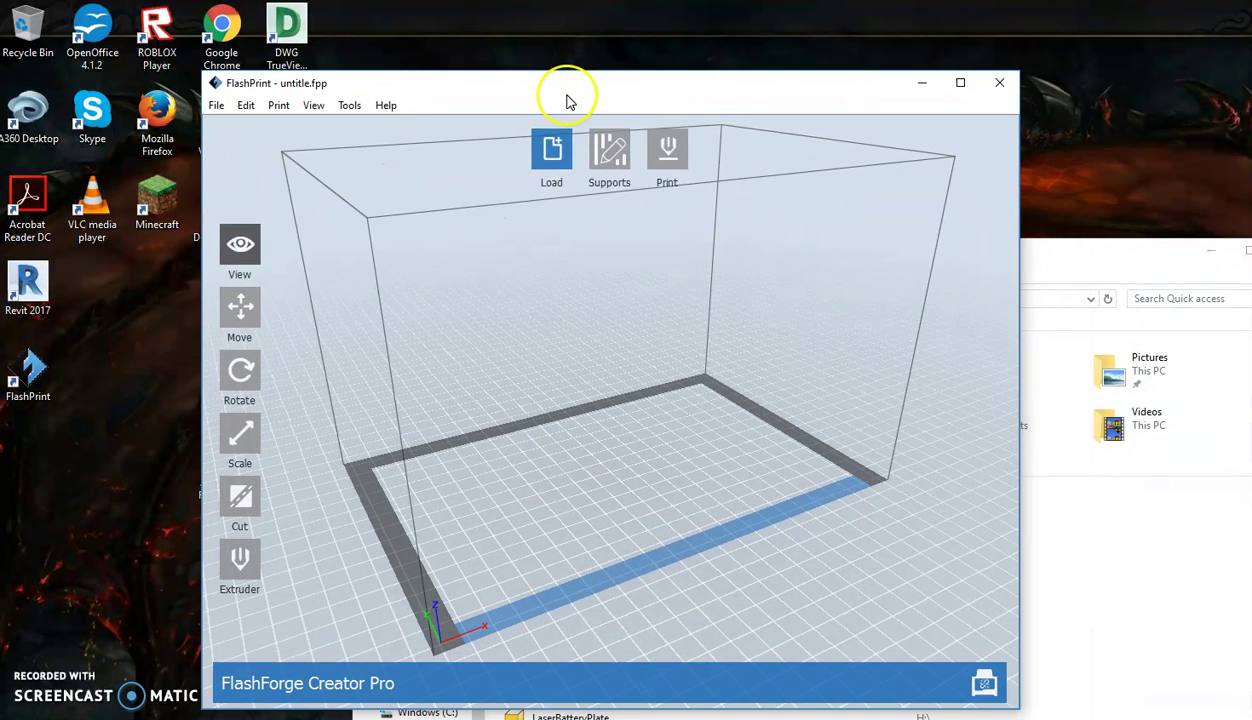
Load the KEY CHAIN STL file from the Documents folder onto the print bed.
click(555, 152)
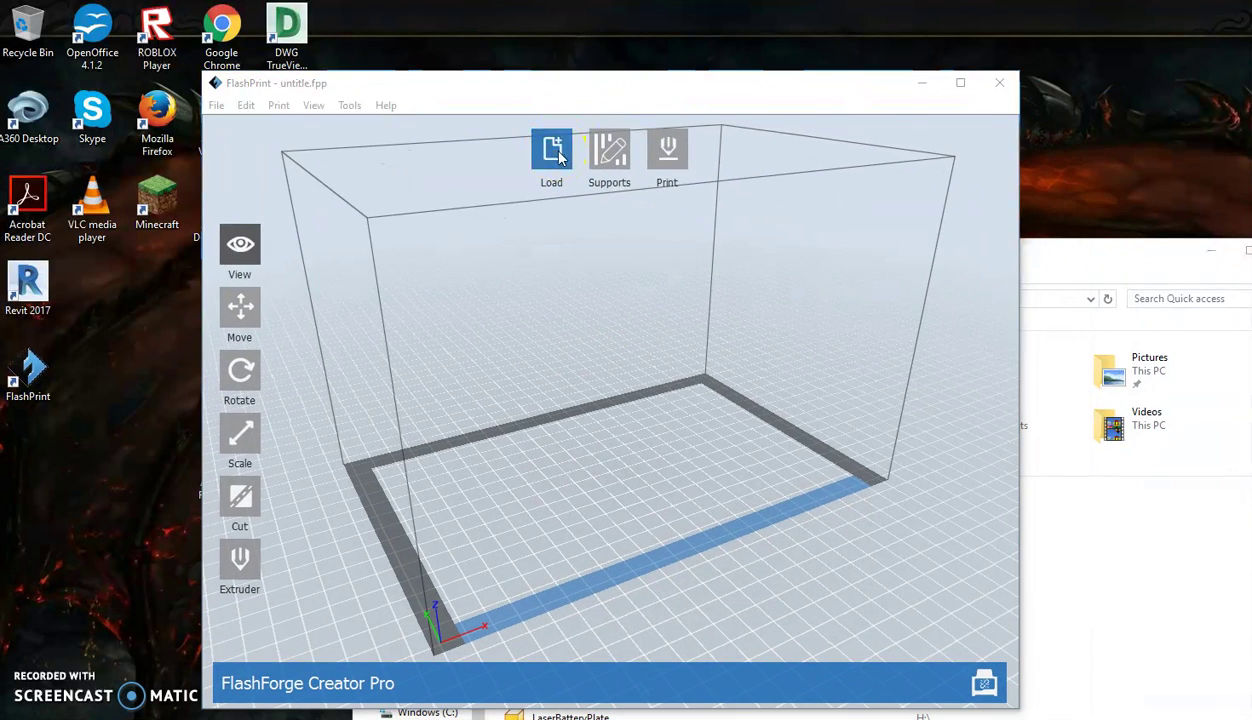
scroll(330, 330, down, 1)
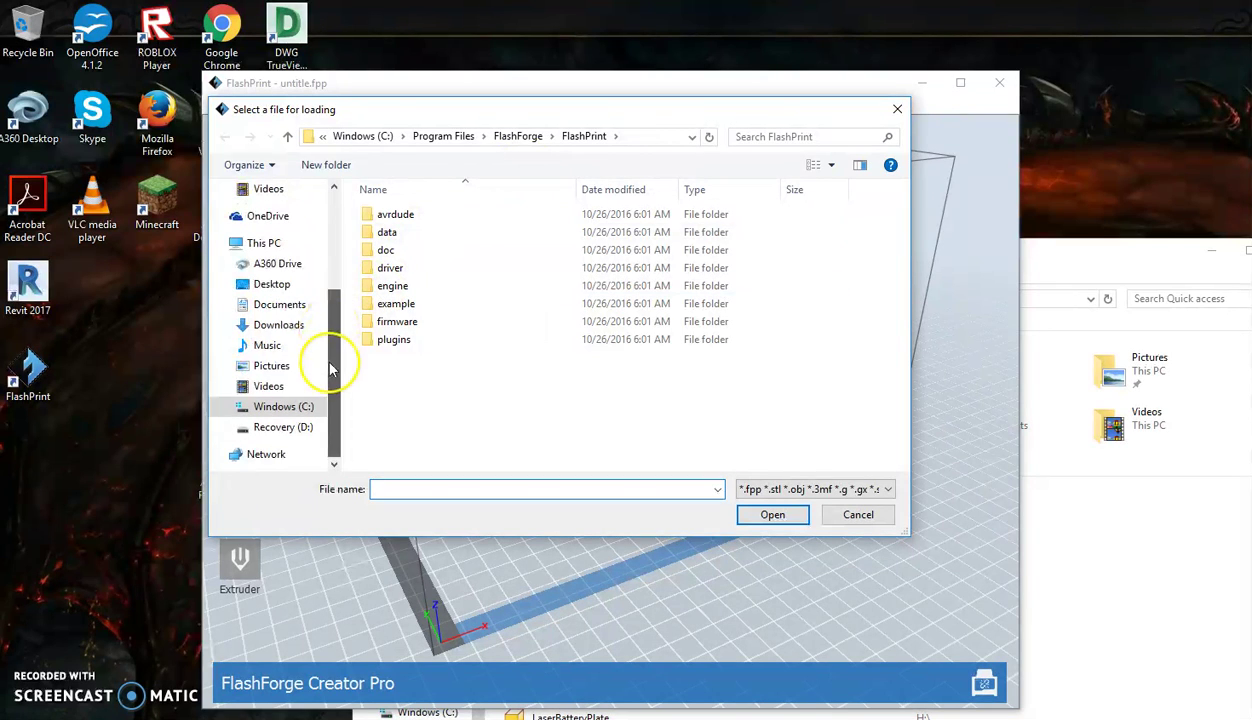
click(325, 325)
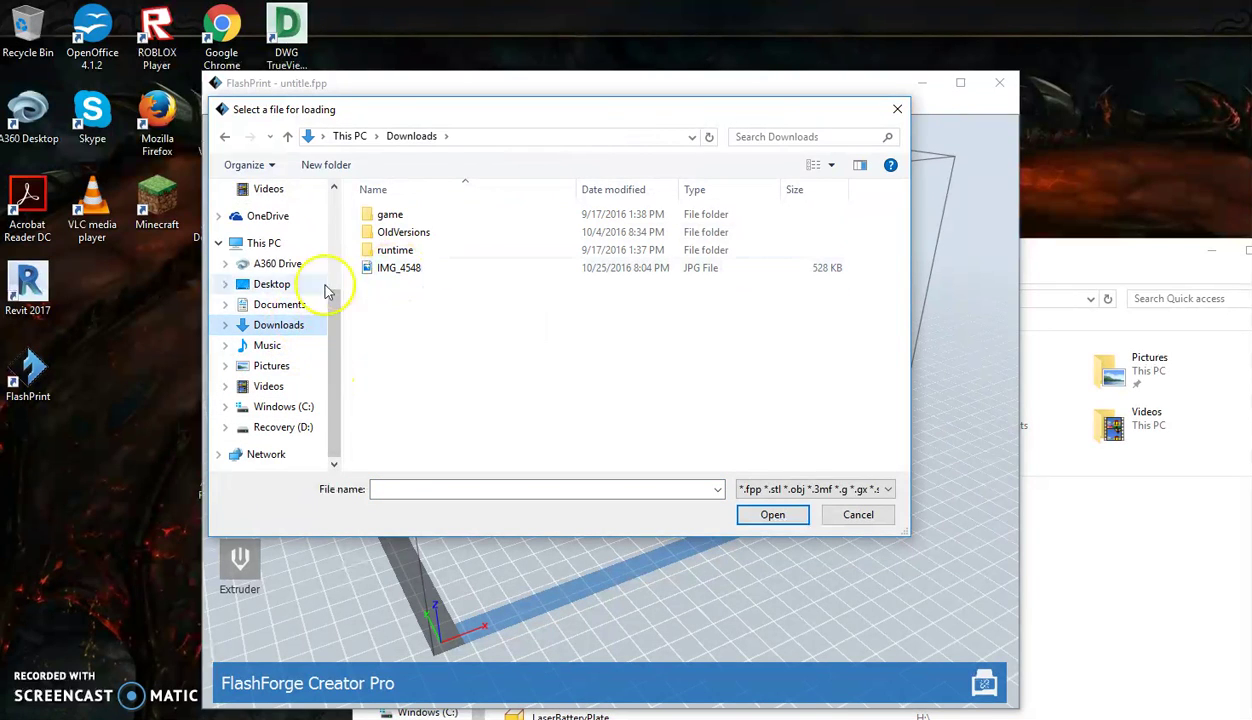
click(290, 304)
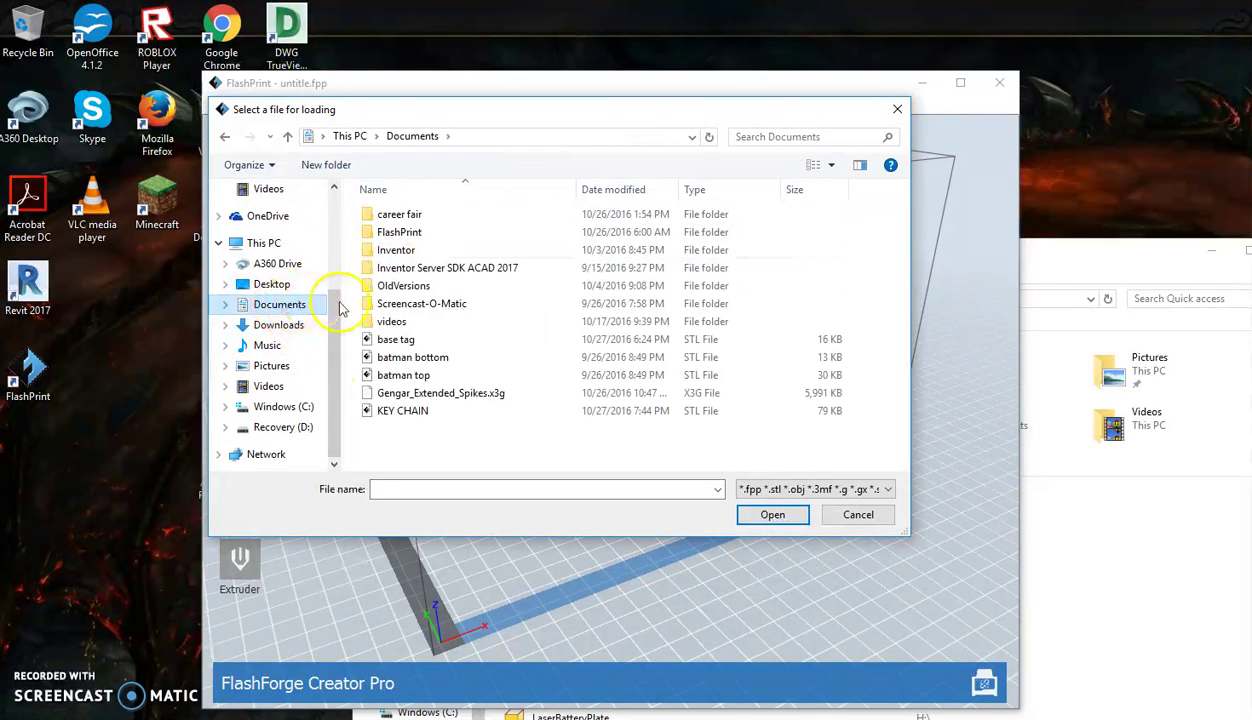
double_click(403, 411)
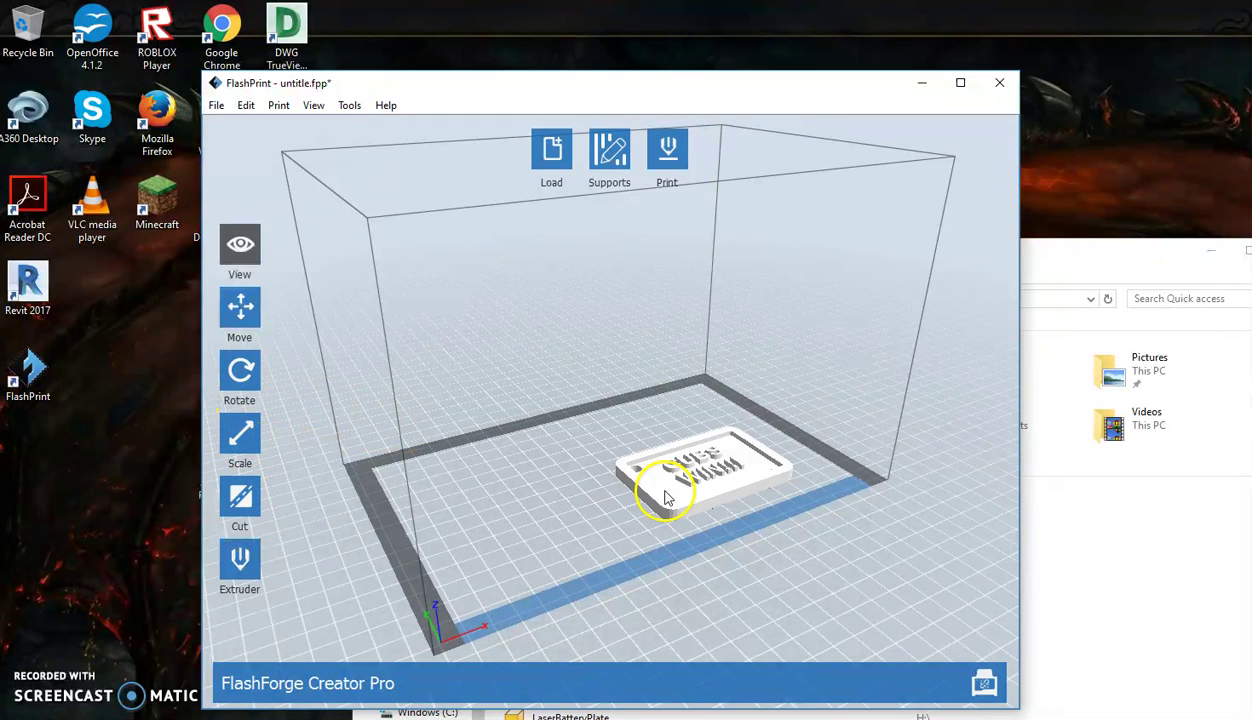
Center the keychain model on the build platform and close the position settings.
click(239, 315)
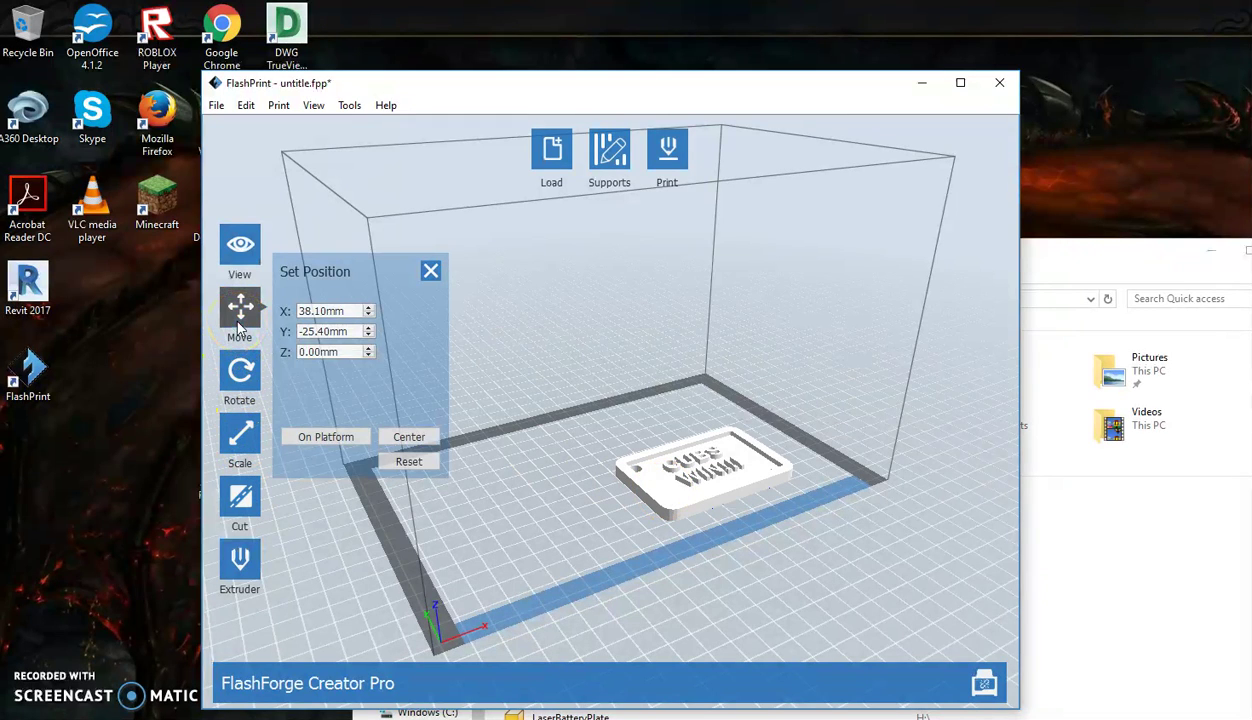
click(409, 437)
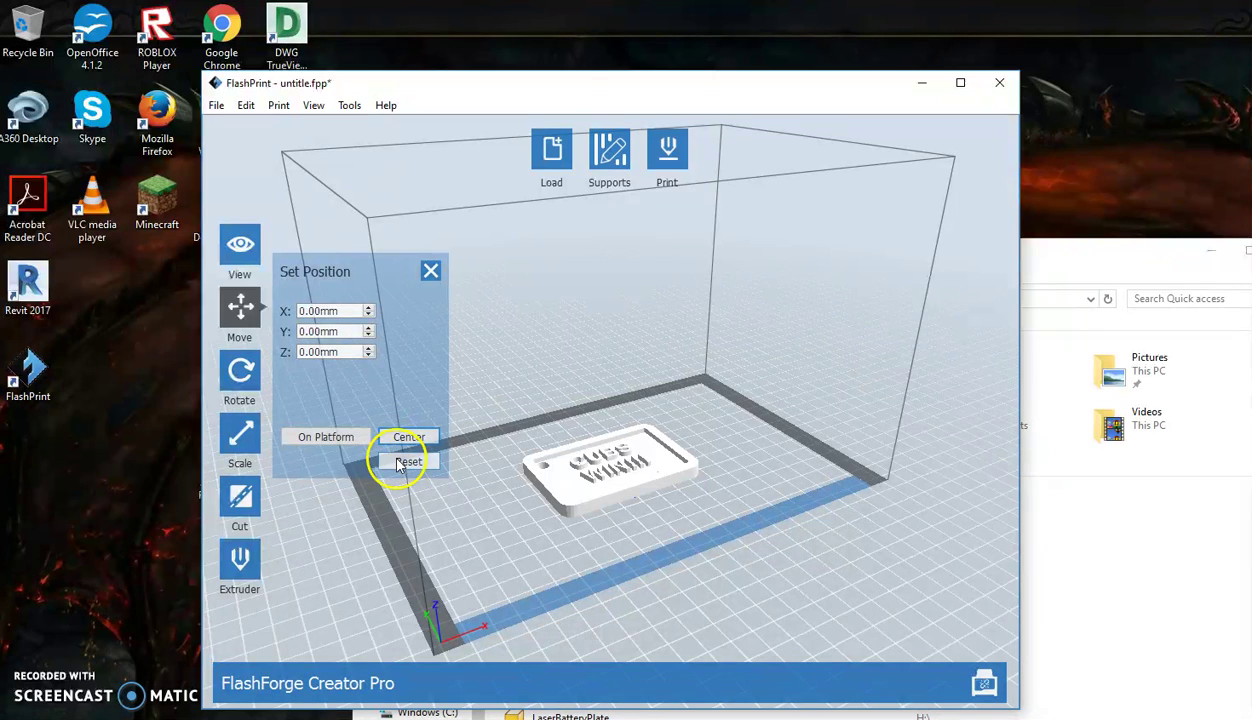
click(431, 272)
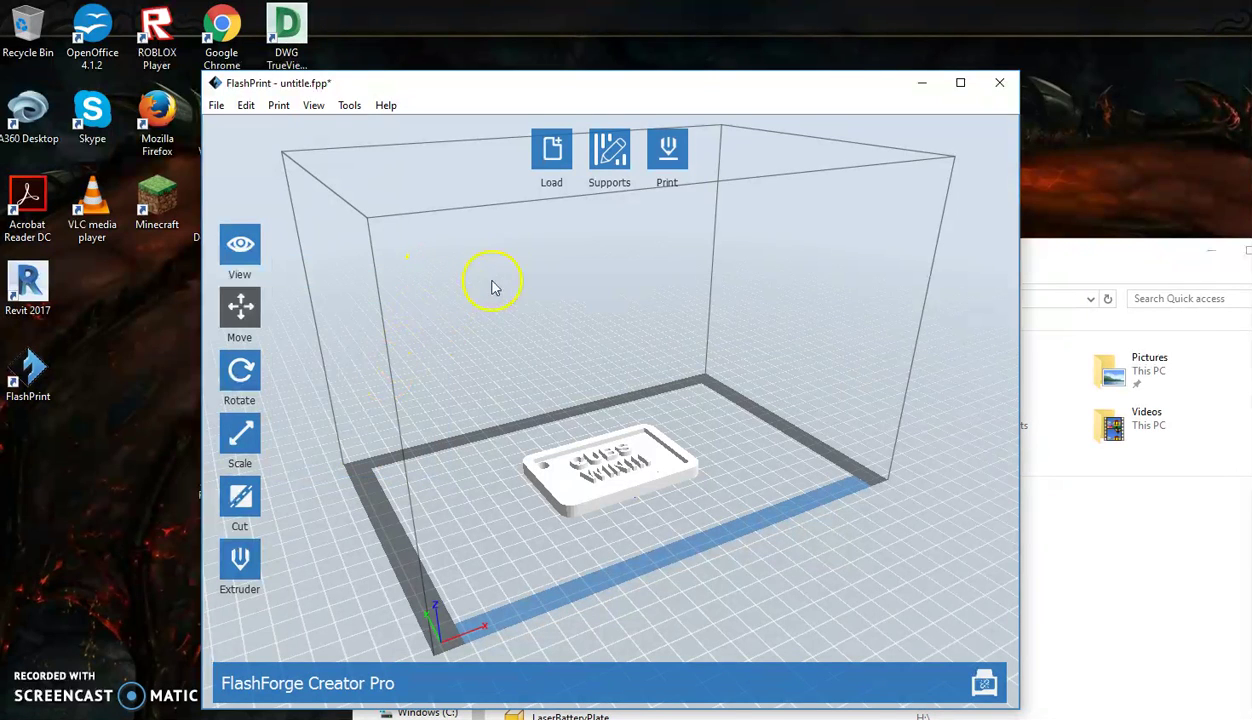
Choose High (Slower) resolution in the print settings and expand the additional options.
click(669, 150)
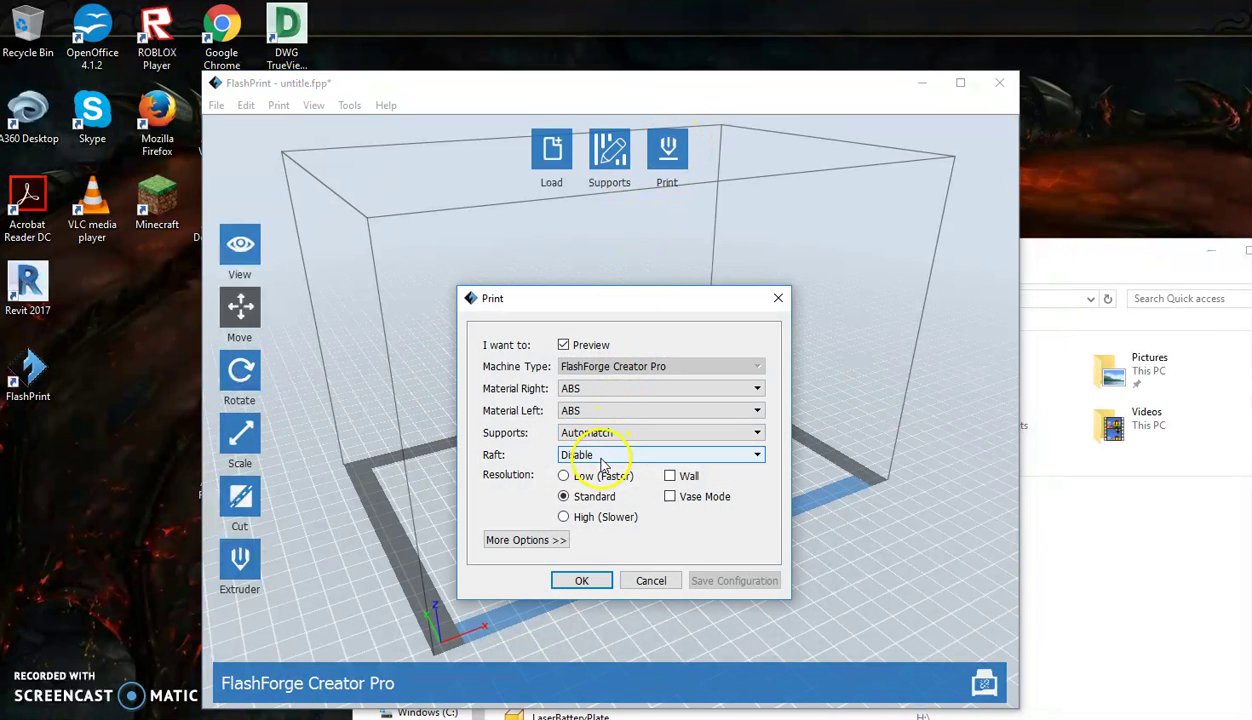
click(564, 517)
drag(605, 304, 547, 123)
click(465, 360)
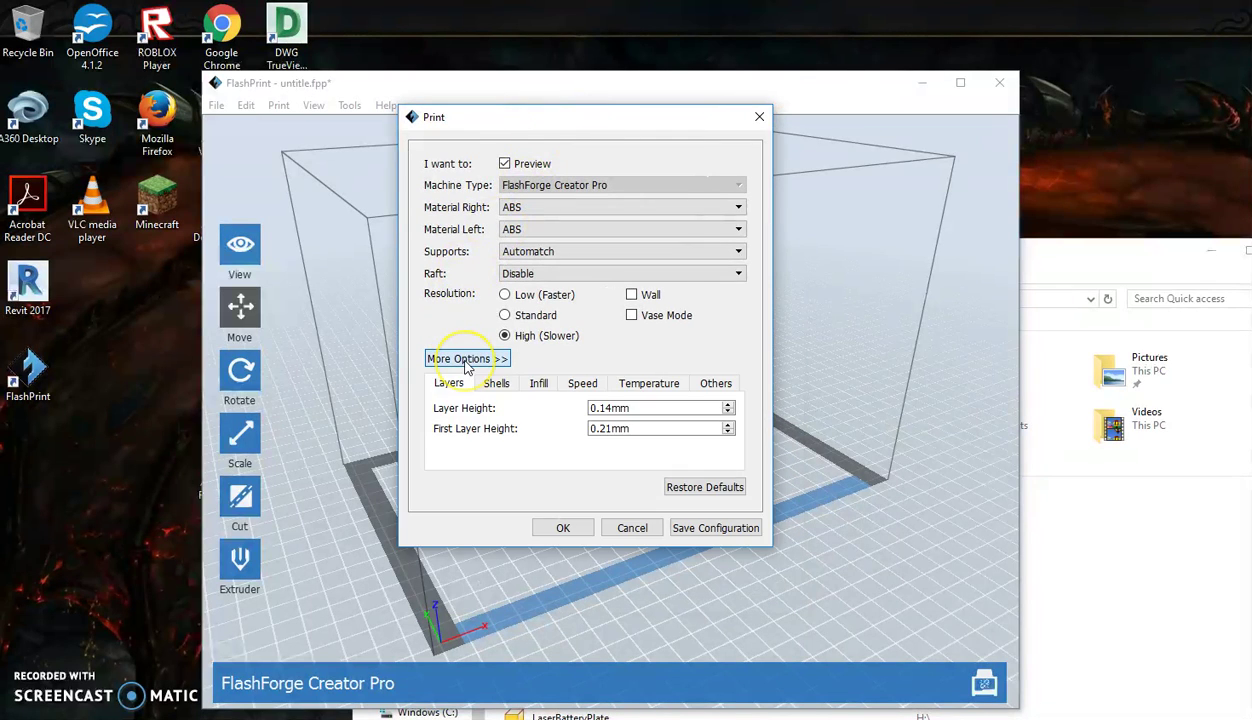
Set the travel speed to 40 mm/s and change the print speed in the print settings.
click(588, 387)
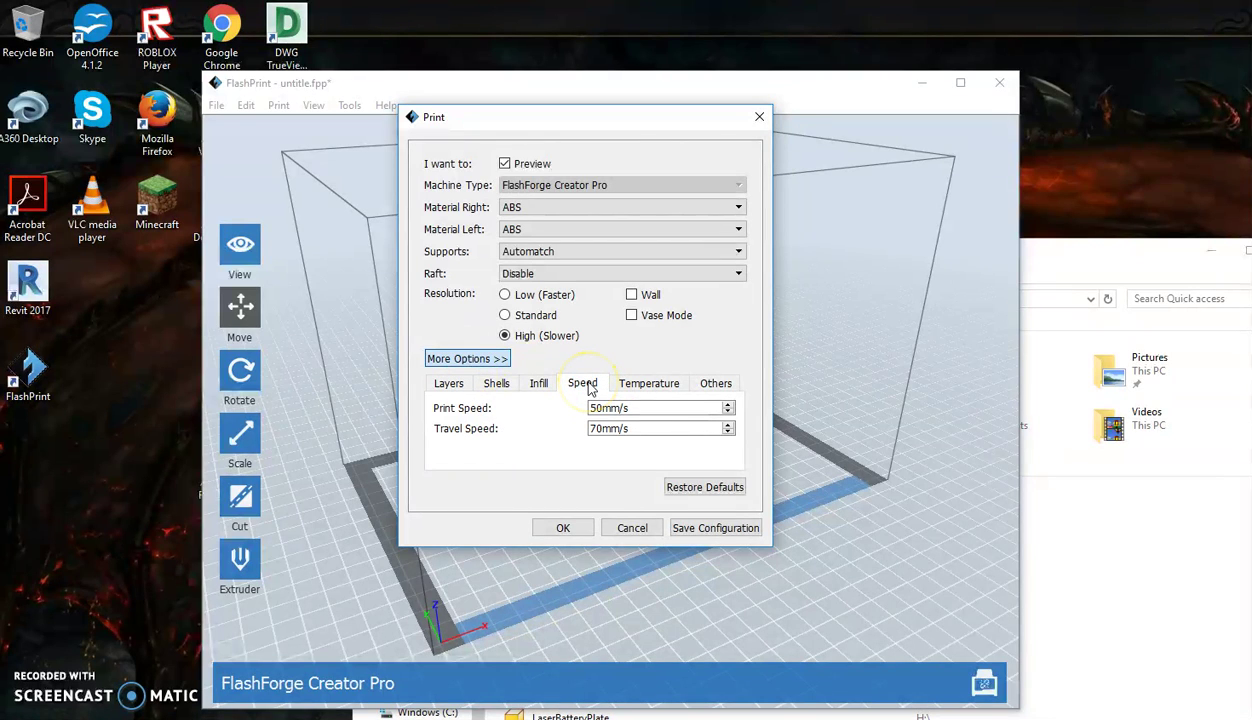
mouse_move(602, 406)
mouse_down()
mouse_move(578, 408)
mouse_move(594, 403)
mouse_up()
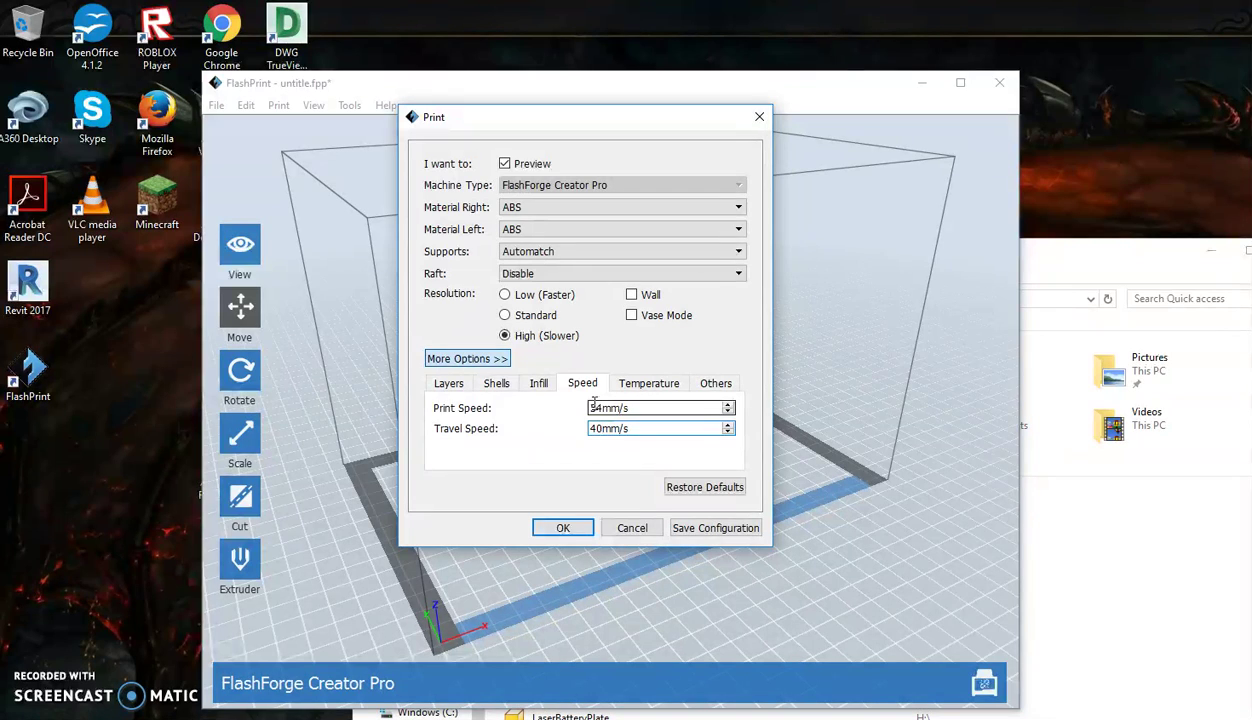
drag(602, 408, 586, 412)
Slice the model to an x3g file named KEY CHAIN in the Documents folder and return from the print preview.
click(564, 528)
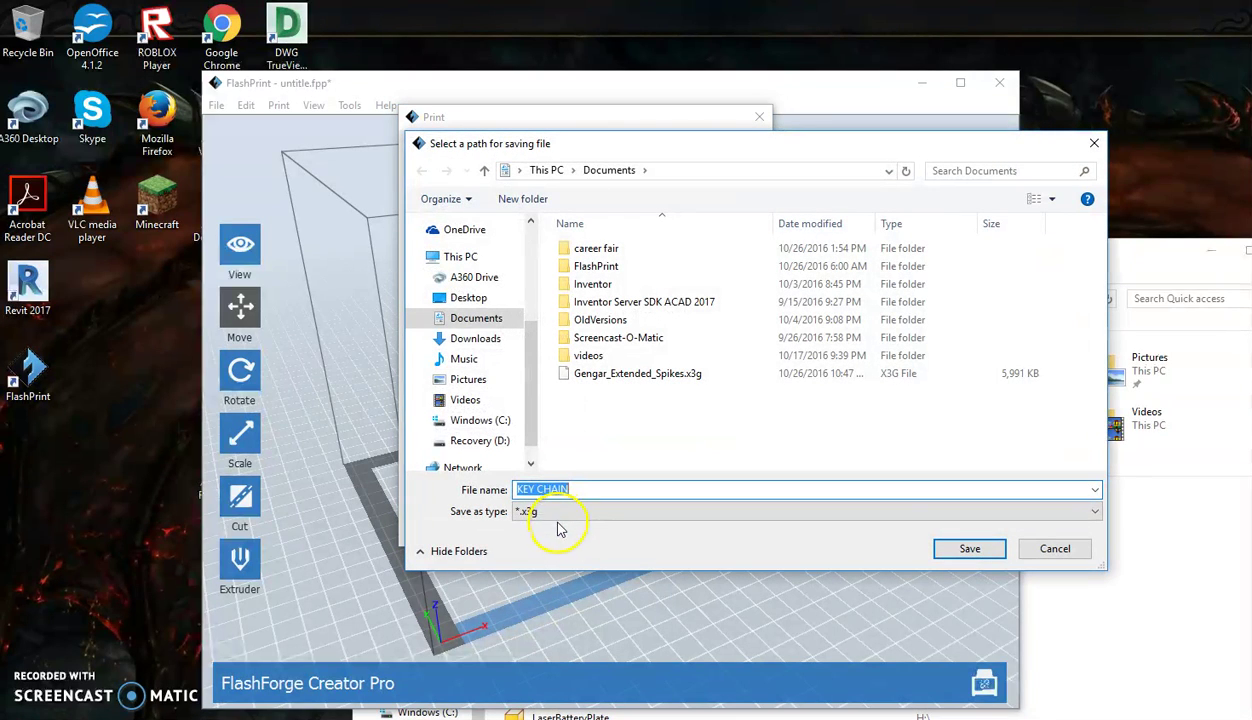
click(966, 548)
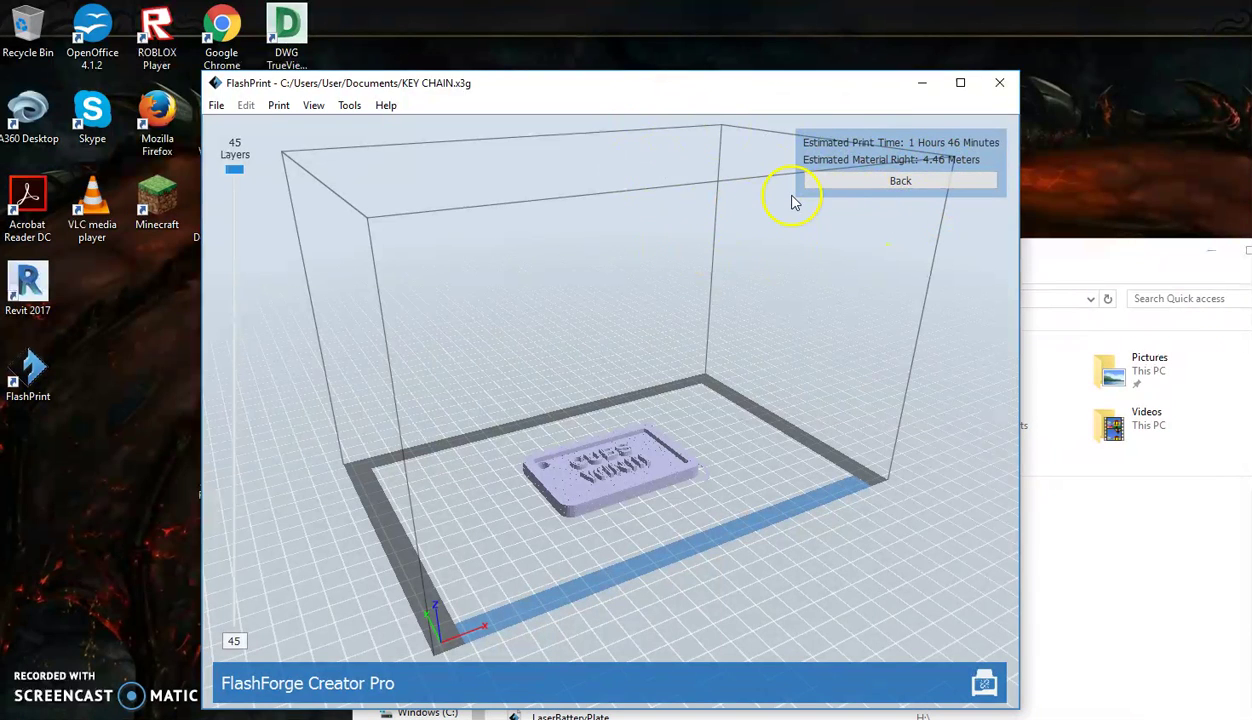
click(852, 181)
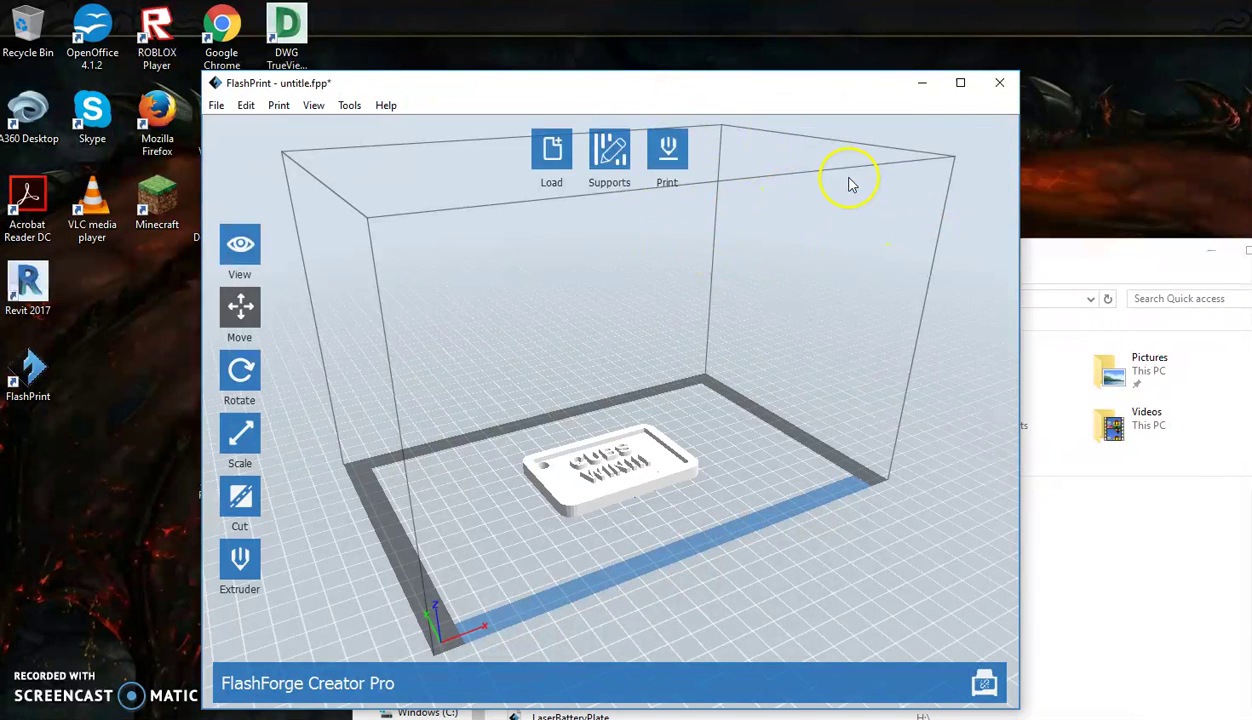
click(999, 84)
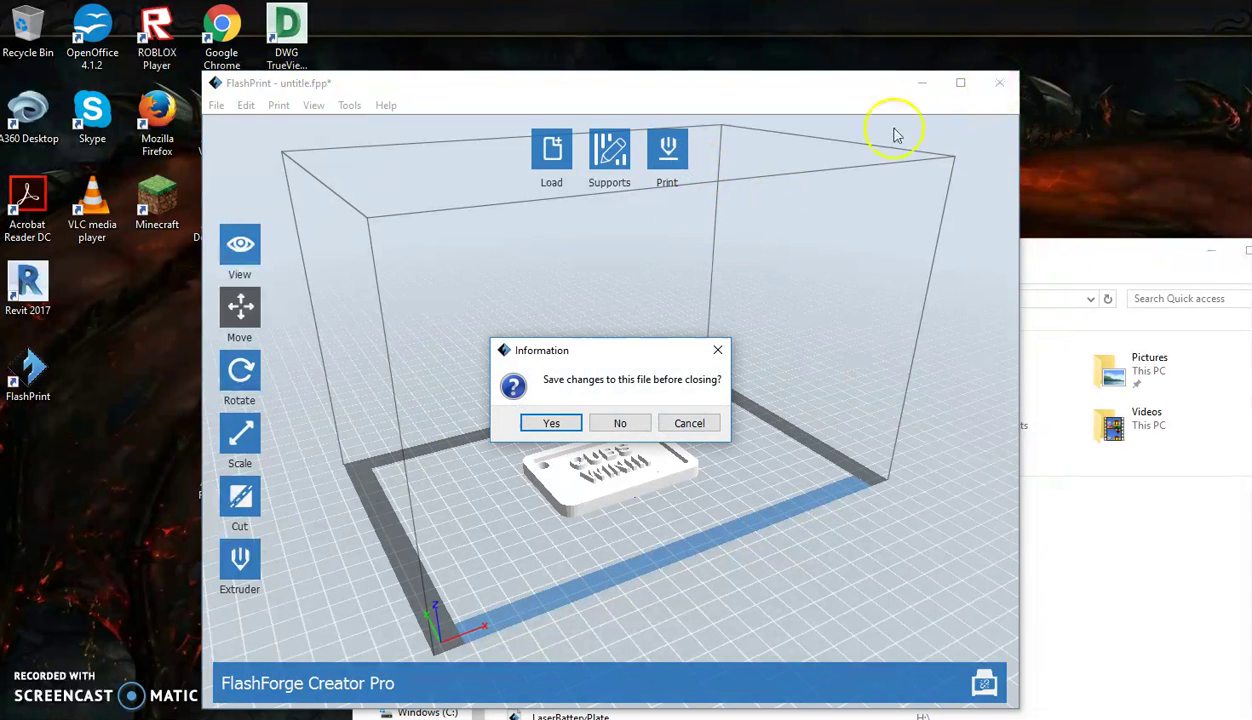
click(685, 423)
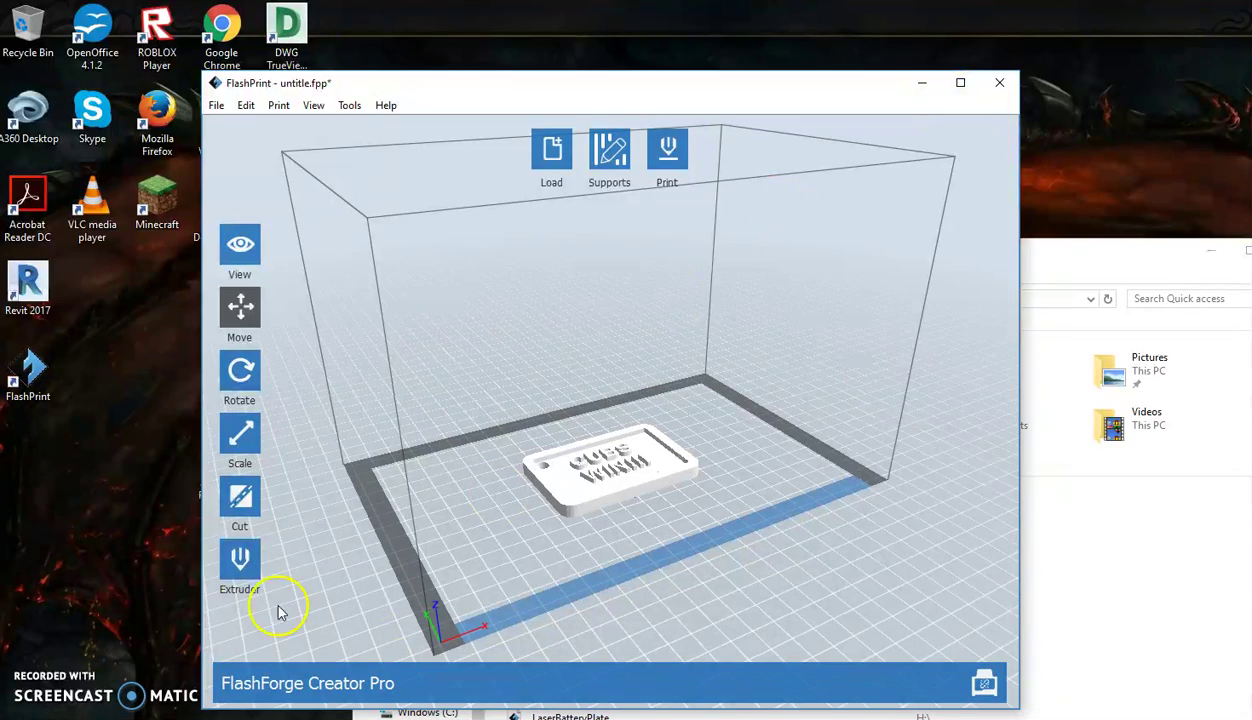
drag(392, 83, 500, 57)
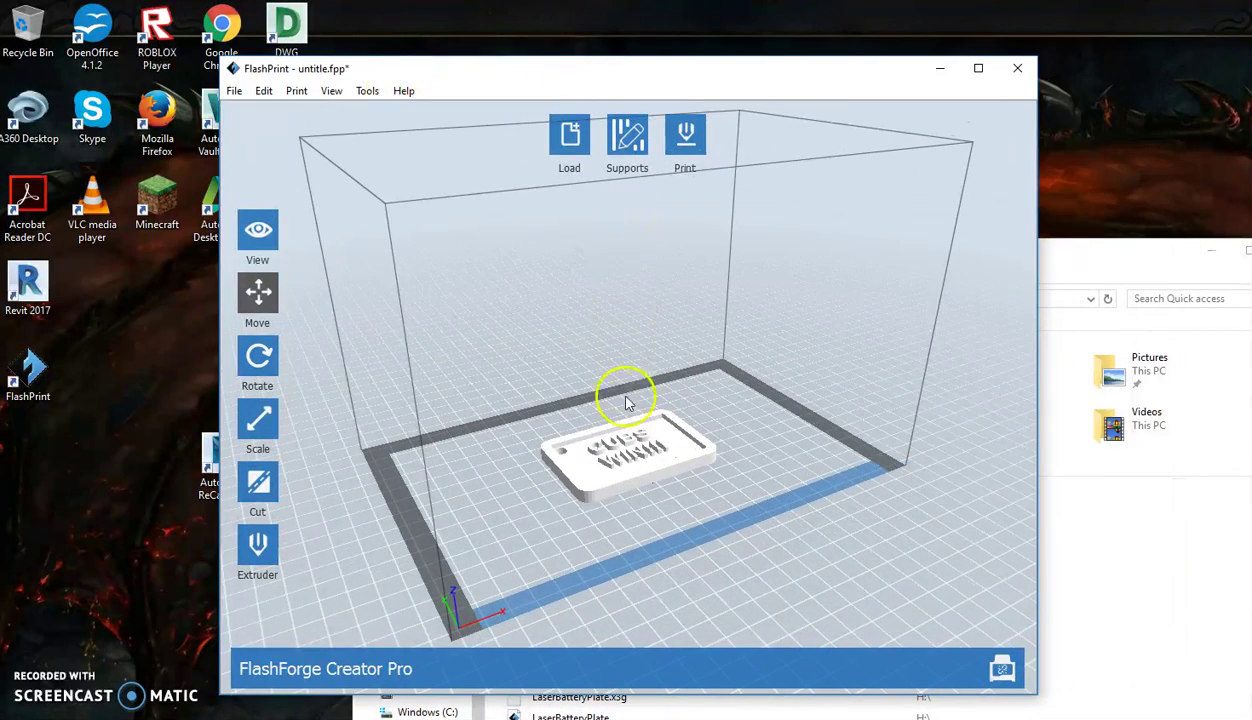